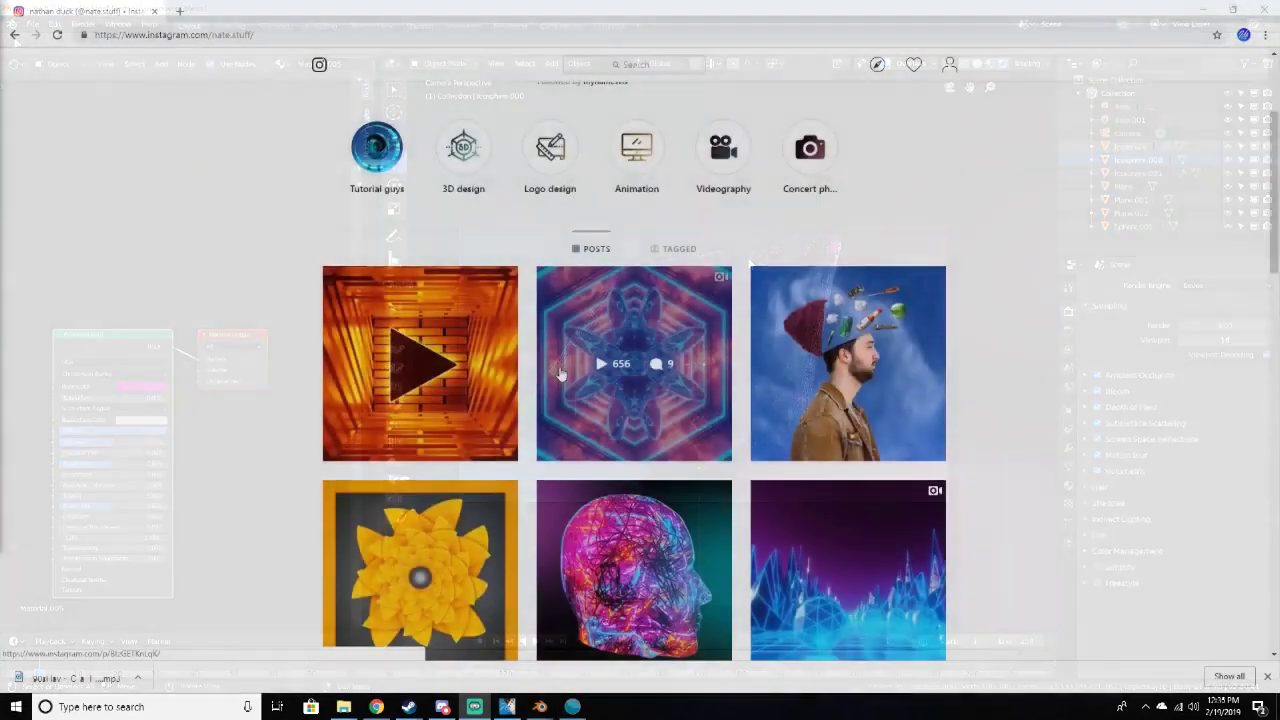
scroll(561, 374, down, 7)
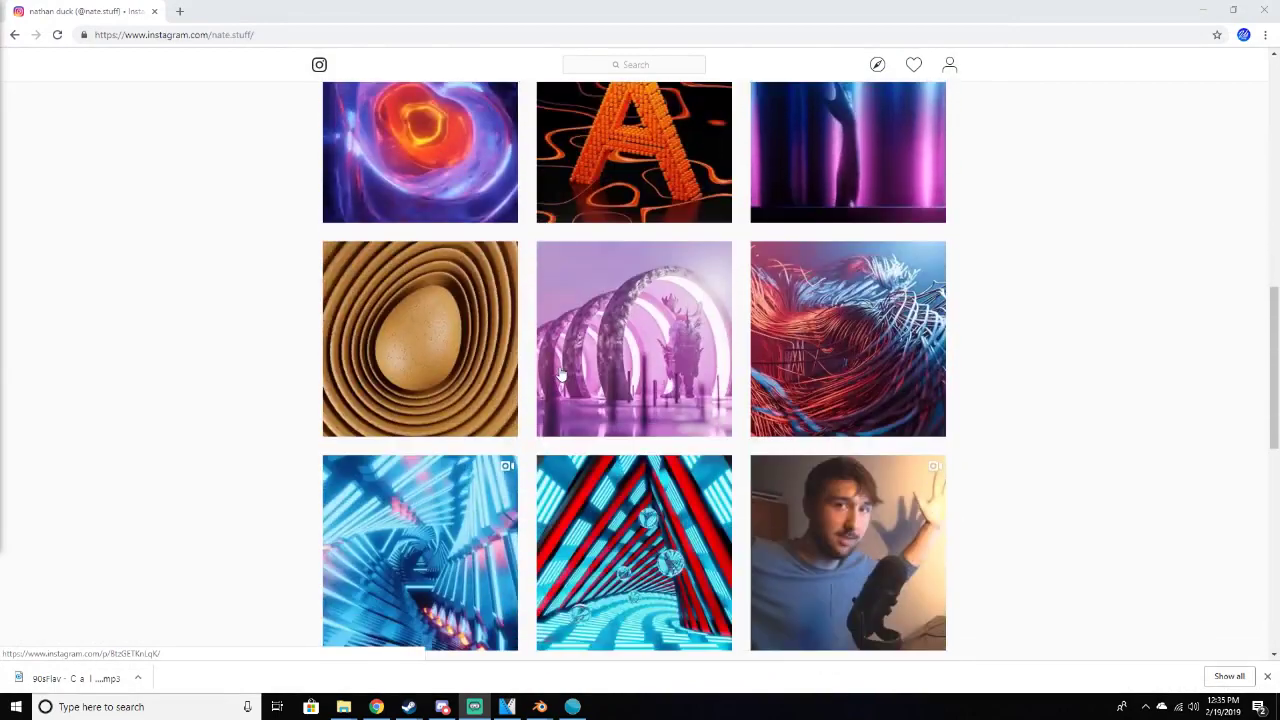
scroll(561, 374, down, 7)
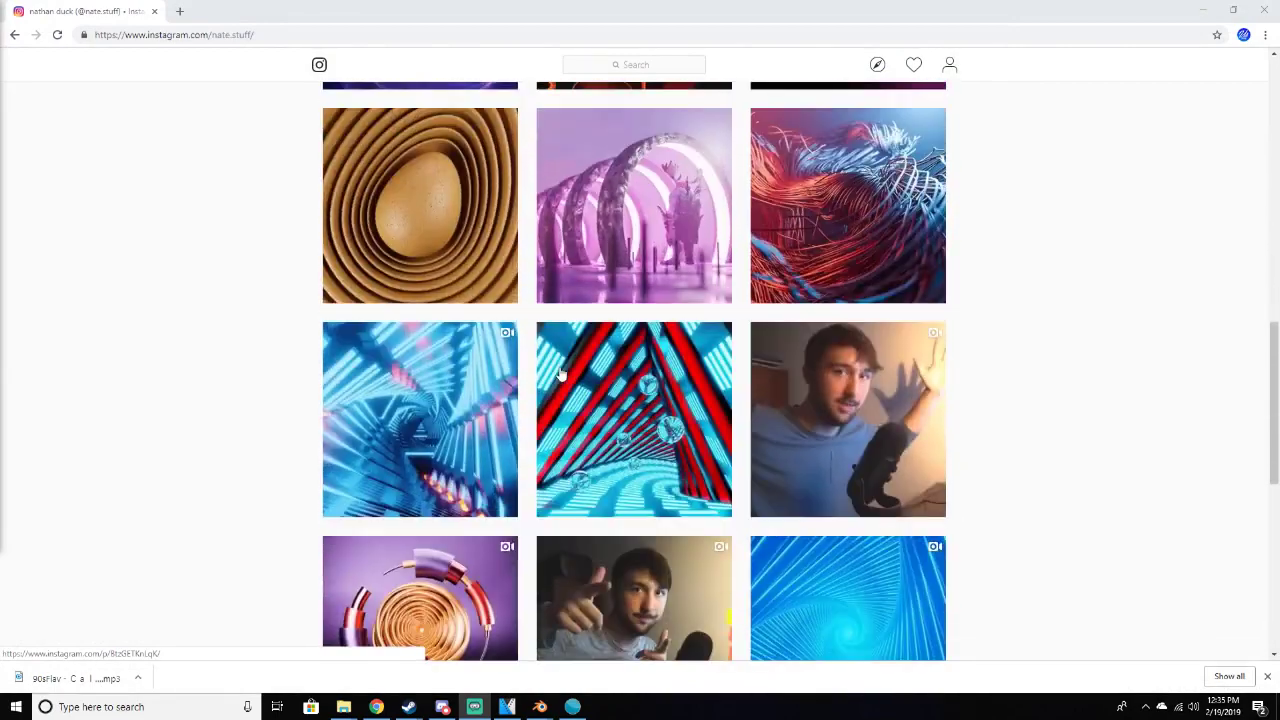
scroll(561, 374, down, 3)
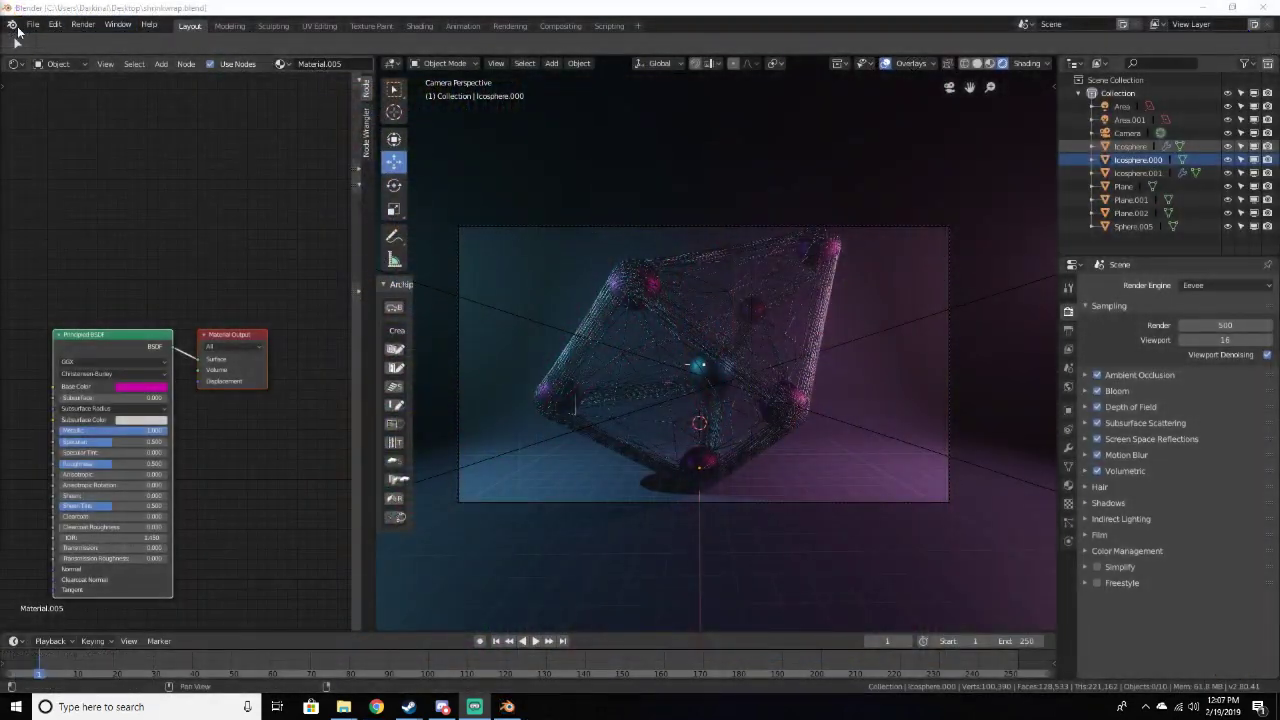
Create a new General file and delete the default cube
click(33, 25)
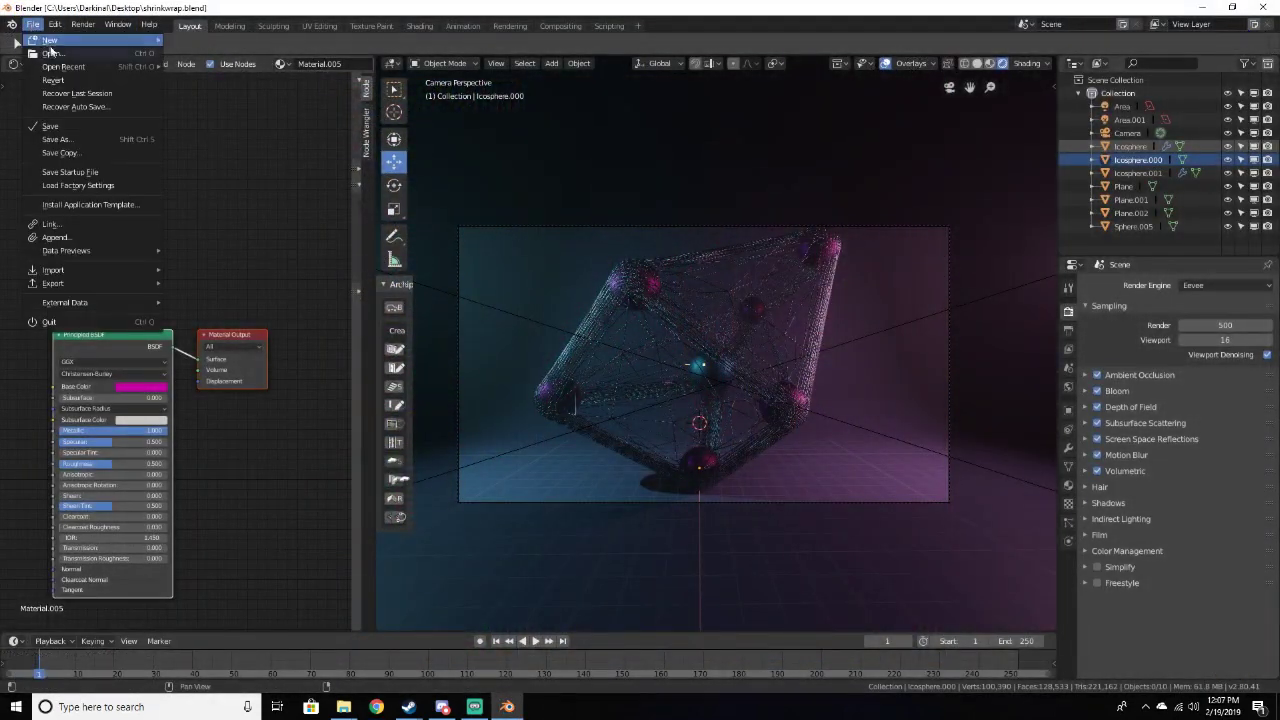
mouse_move(95, 45)
click(195, 40)
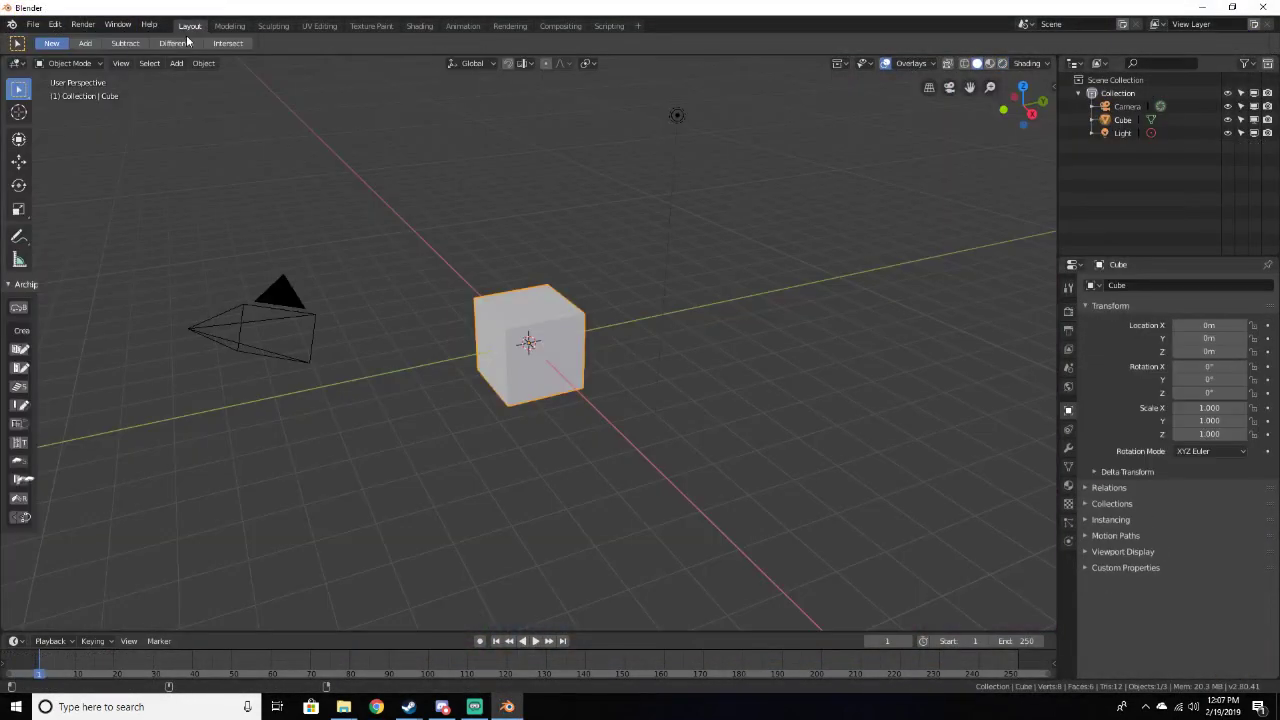
key(x)
click(385, 219)
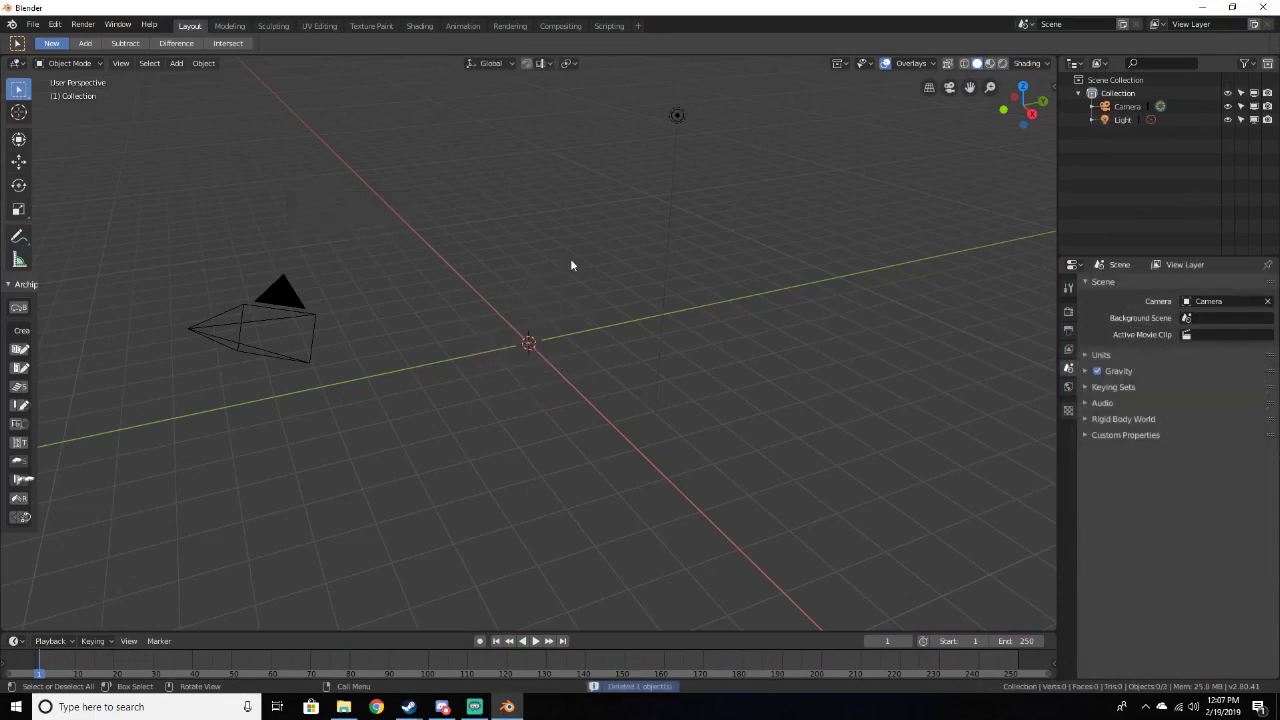
Add an ico sphere at the origin and set its subdivisions to 5
key(shift+a)
mouse_move(537, 268)
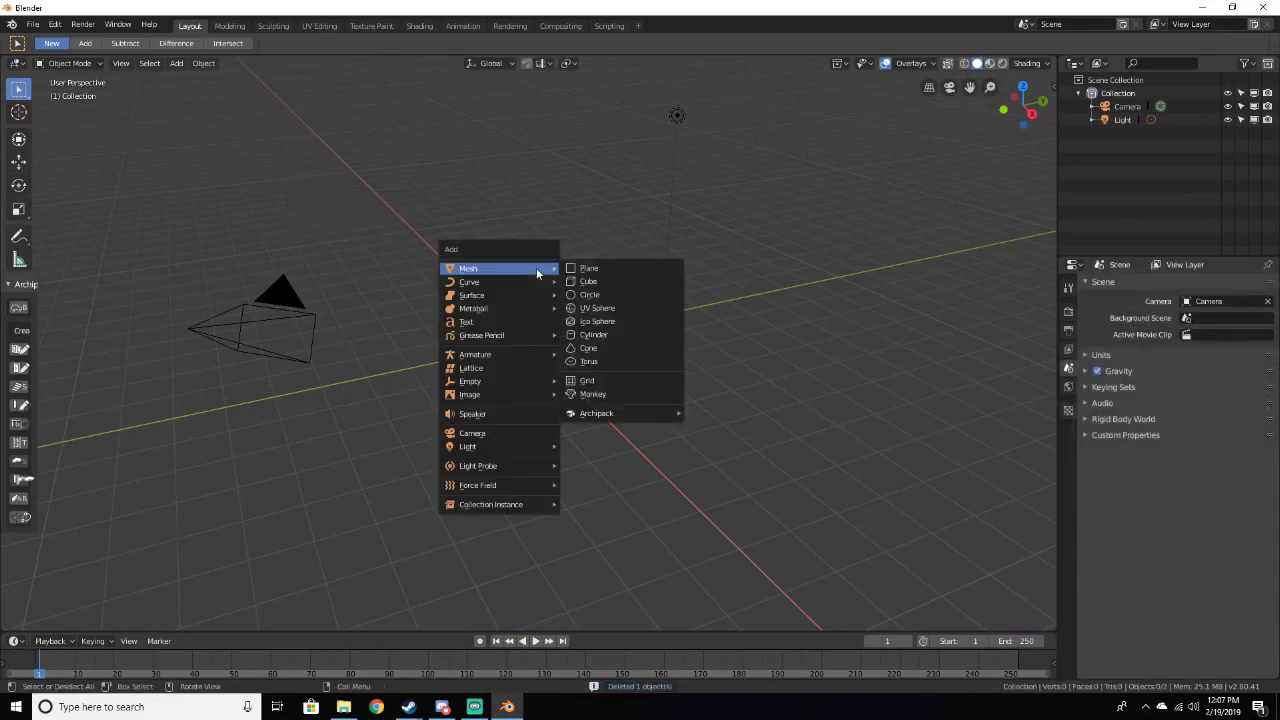
click(606, 324)
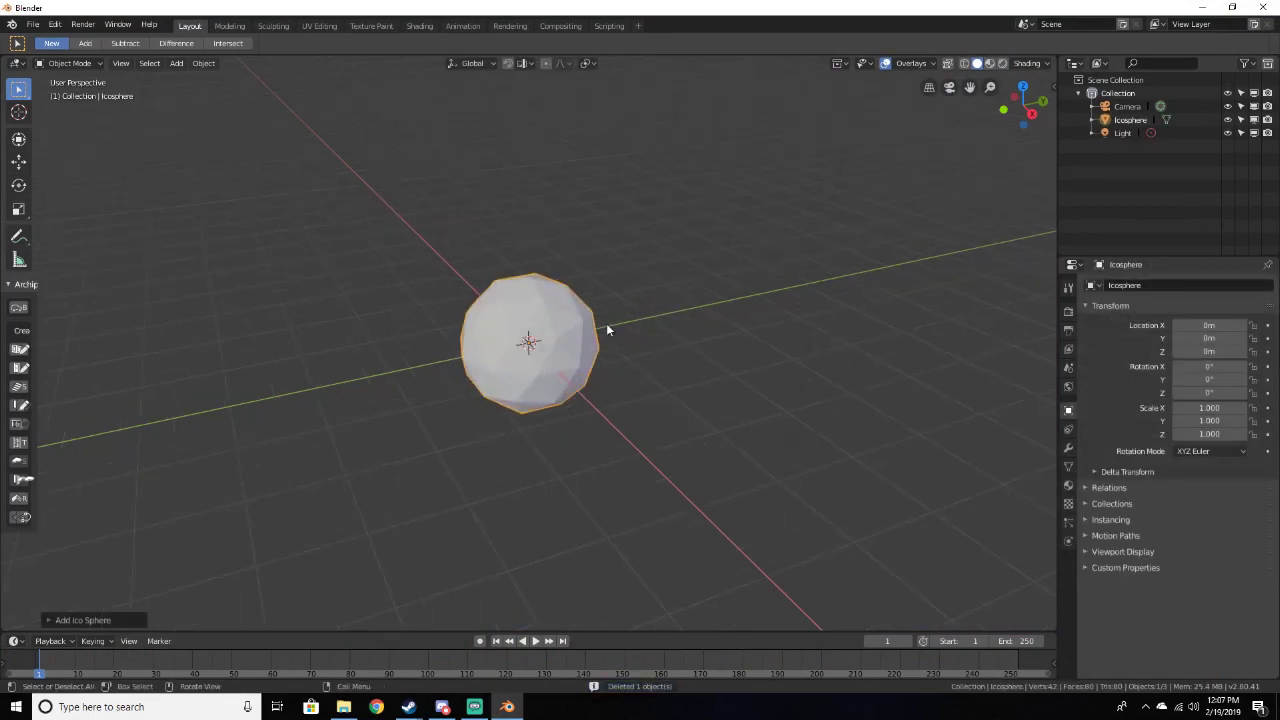
click(92, 623)
click(219, 490)
click(219, 490)
click(219, 490)
middle_drag(395, 472, 414, 403)
click(135, 470)
scroll(458, 393, down, 3)
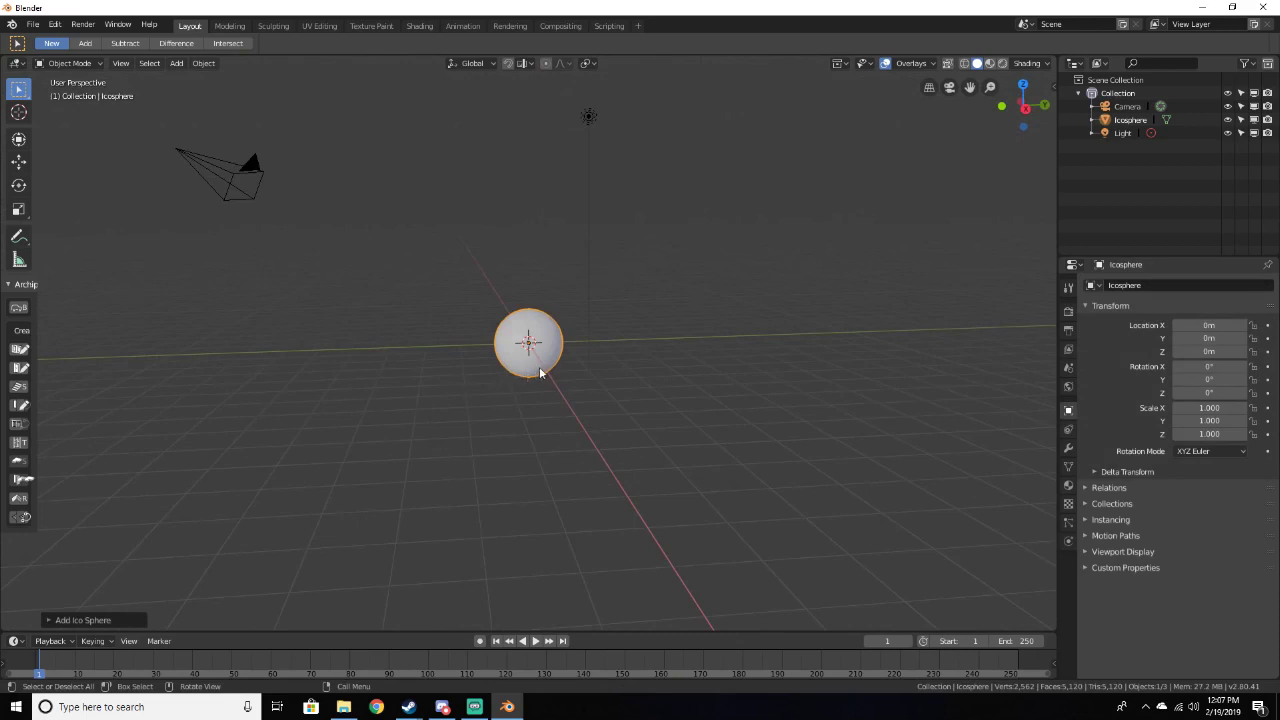
Duplicate the ico sphere twice, placing the second copy at about X -1.1 m, Y 5.2 m, Z 7.2 m
mouse_move(540, 373)
middle_down()
mouse_move(506, 383)
mouse_move(554, 363)
middle_up()
scroll(560, 360, up, 3)
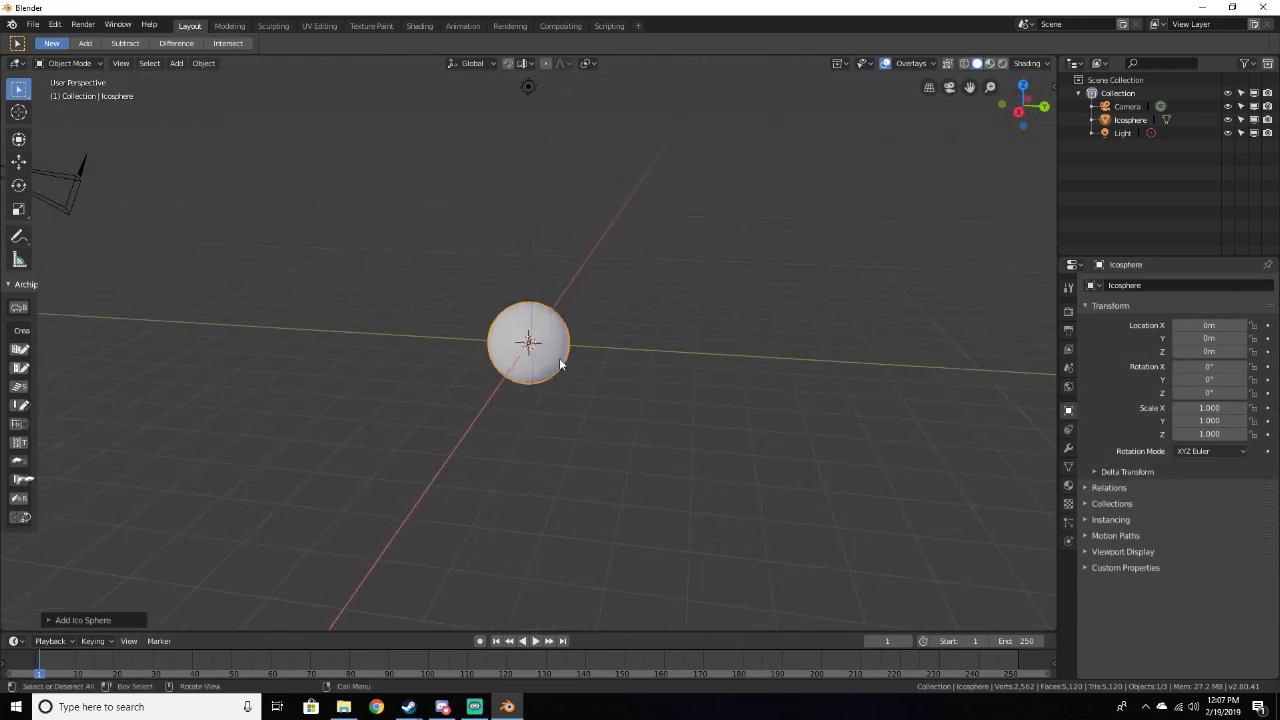
key(shift+d)
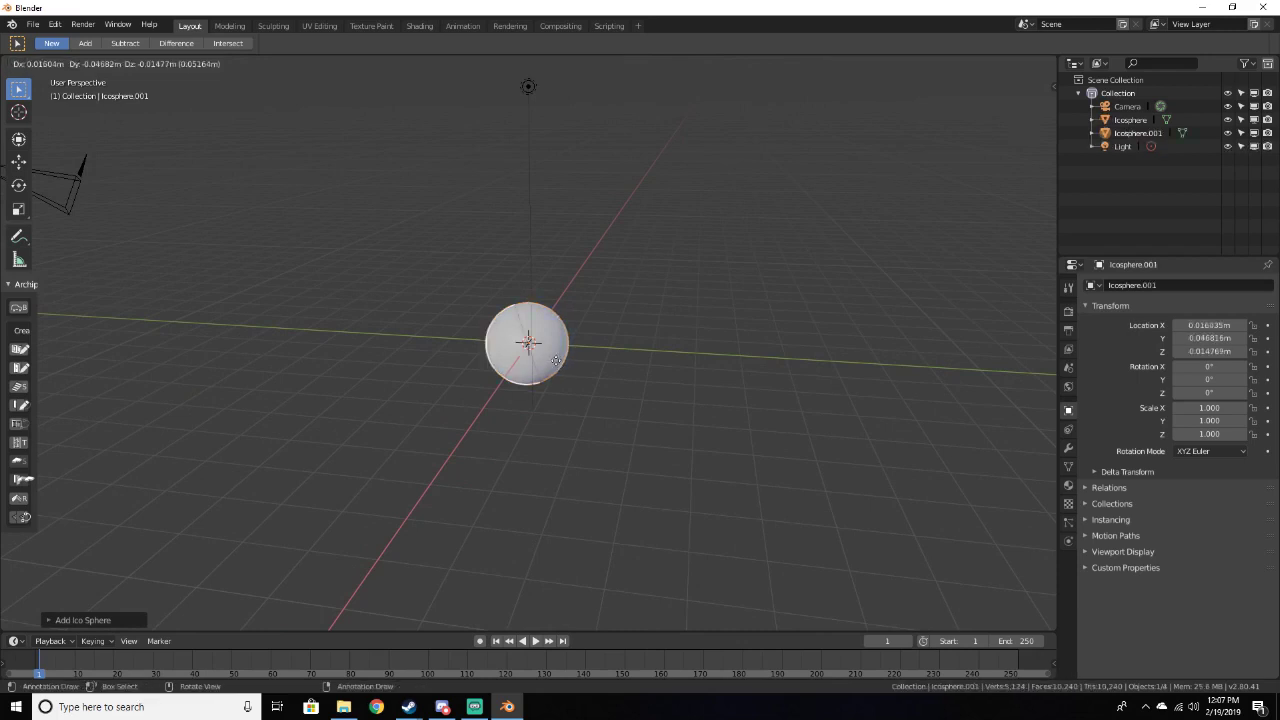
click(906, 200)
middle_drag(906, 200, 729, 232)
key(shift+d)
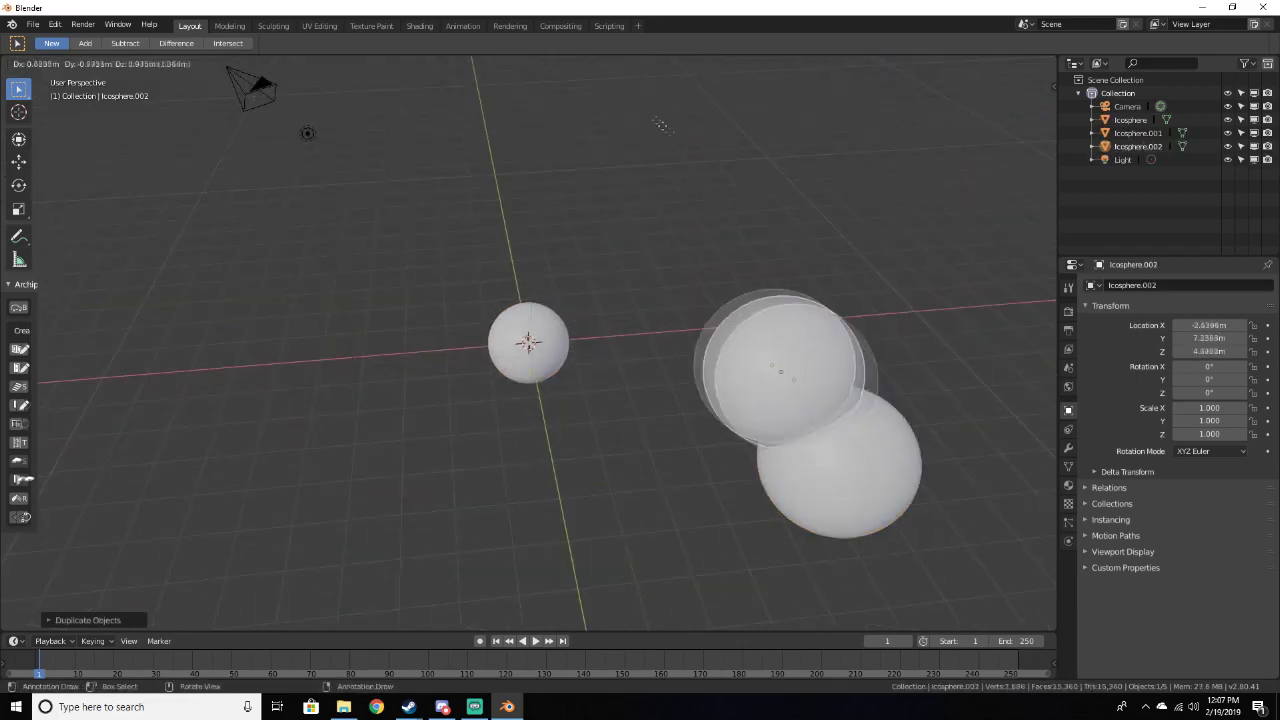
click(651, 129)
scroll(596, 463, down, 5)
middle_drag(596, 463, 757, 431)
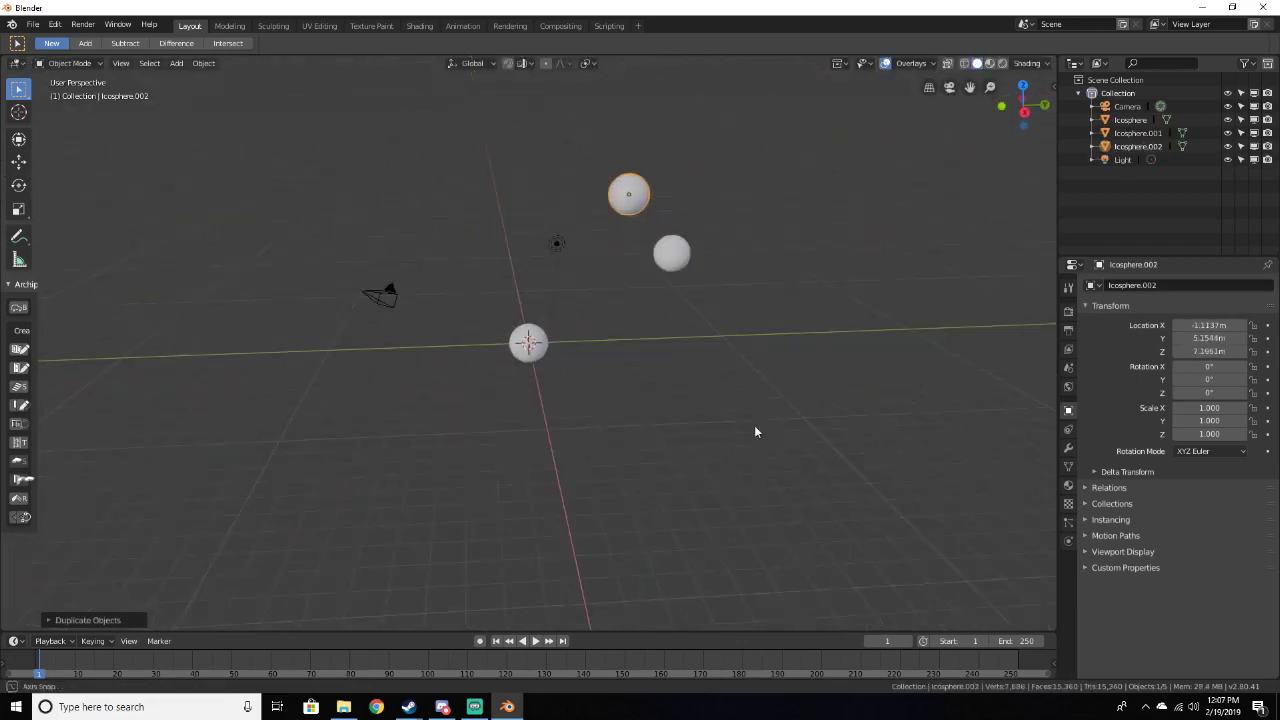
Reposition the two copies by moving them toward negative Y and shifting the upper copy toward negative X
click(21, 166)
drag(670, 194, 580, 197)
click(686, 259)
middle_drag(687, 261, 700, 330)
drag(751, 323, 694, 320)
middle_drag(694, 320, 535, 220)
key(shift+d)
key(x)
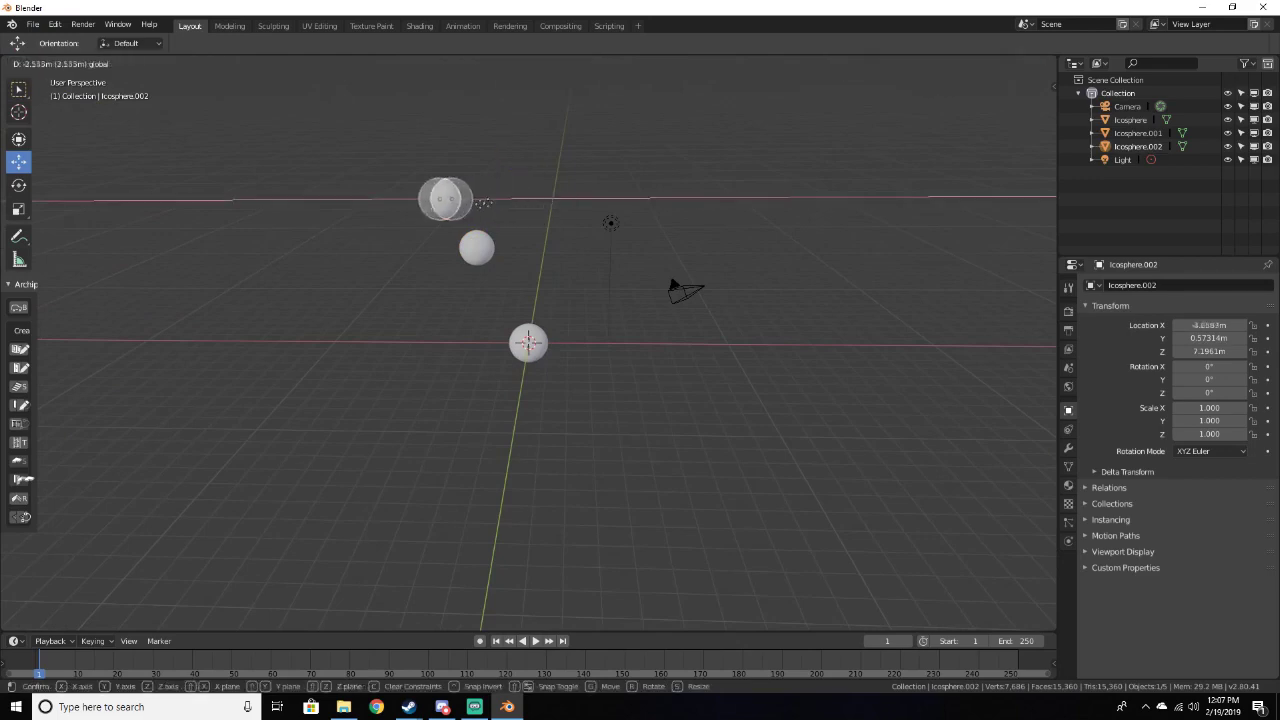
click(425, 206)
Duplicate three more spheres, spreading them at about (-8.8, -1.8, 0.8), (-9.8, -5.9, 5.2) and (-1.4, -6.1, 0.8) m
key(g)
right_click(403, 339)
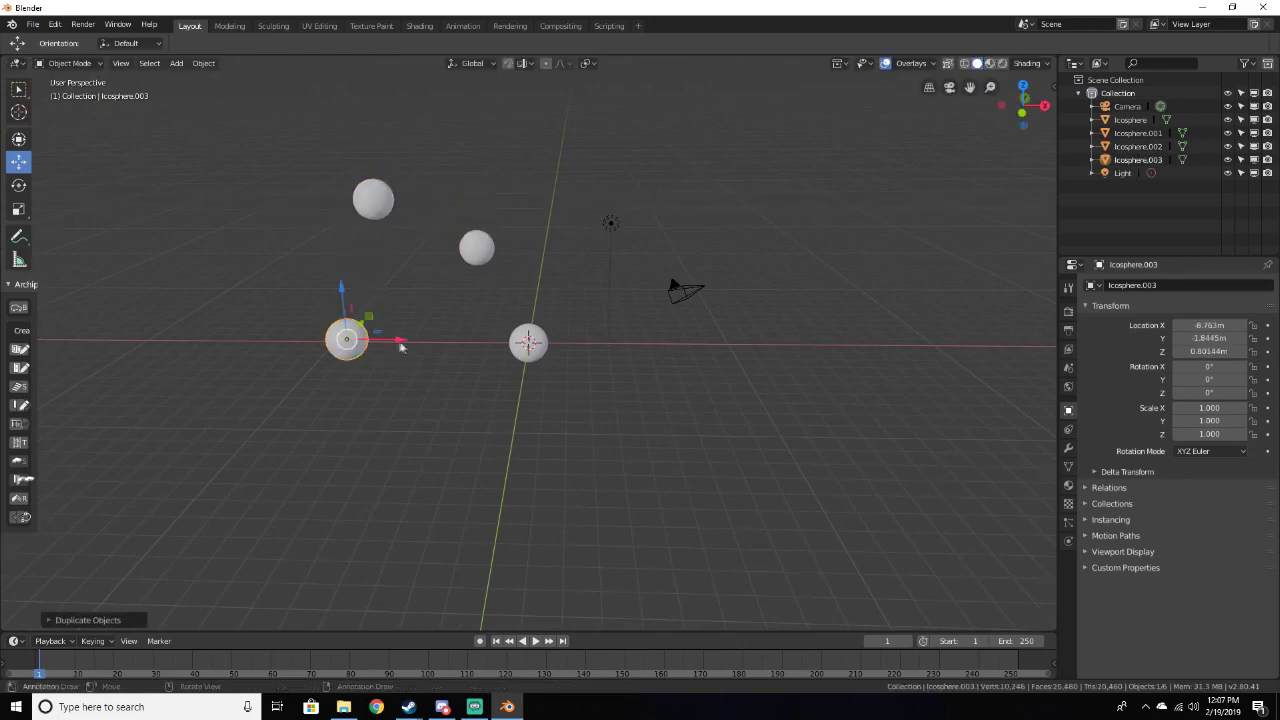
middle_drag(400, 343, 281, 321)
key(shift+d)
click(389, 215)
middle_drag(389, 215, 285, 258)
key(shift+d)
click(430, 300)
middle_drag(430, 300, 543, 313)
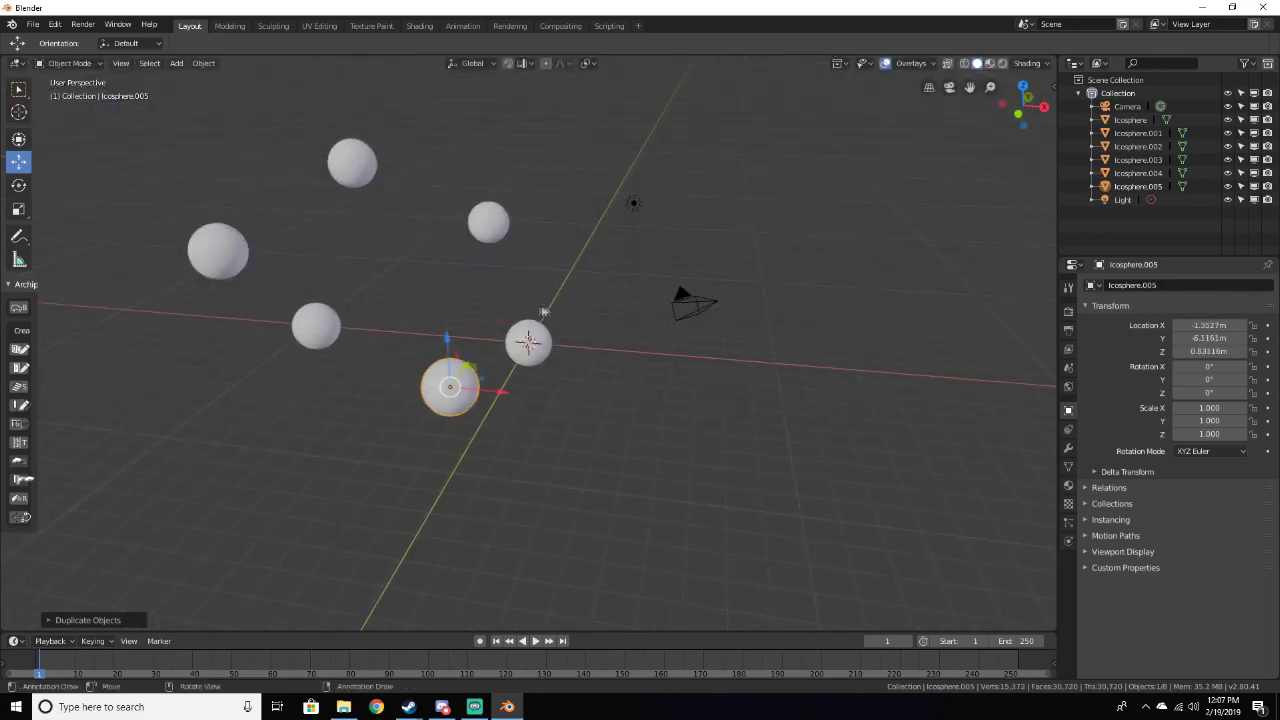
Select all six spheres and join them into a single mesh object
scroll(467, 296, up, 2)
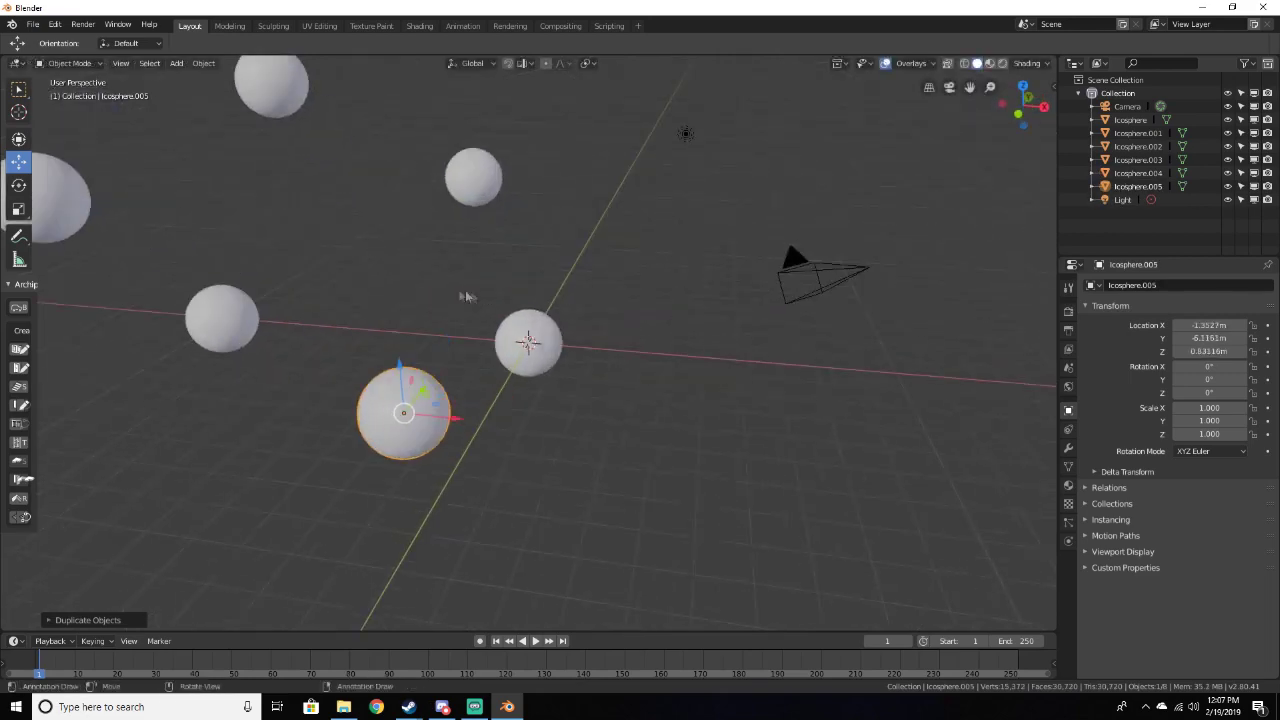
shift+click(528, 340)
shift+click(474, 177)
shift+click(271, 84)
shift+click(69, 215)
key(ctrl+j)
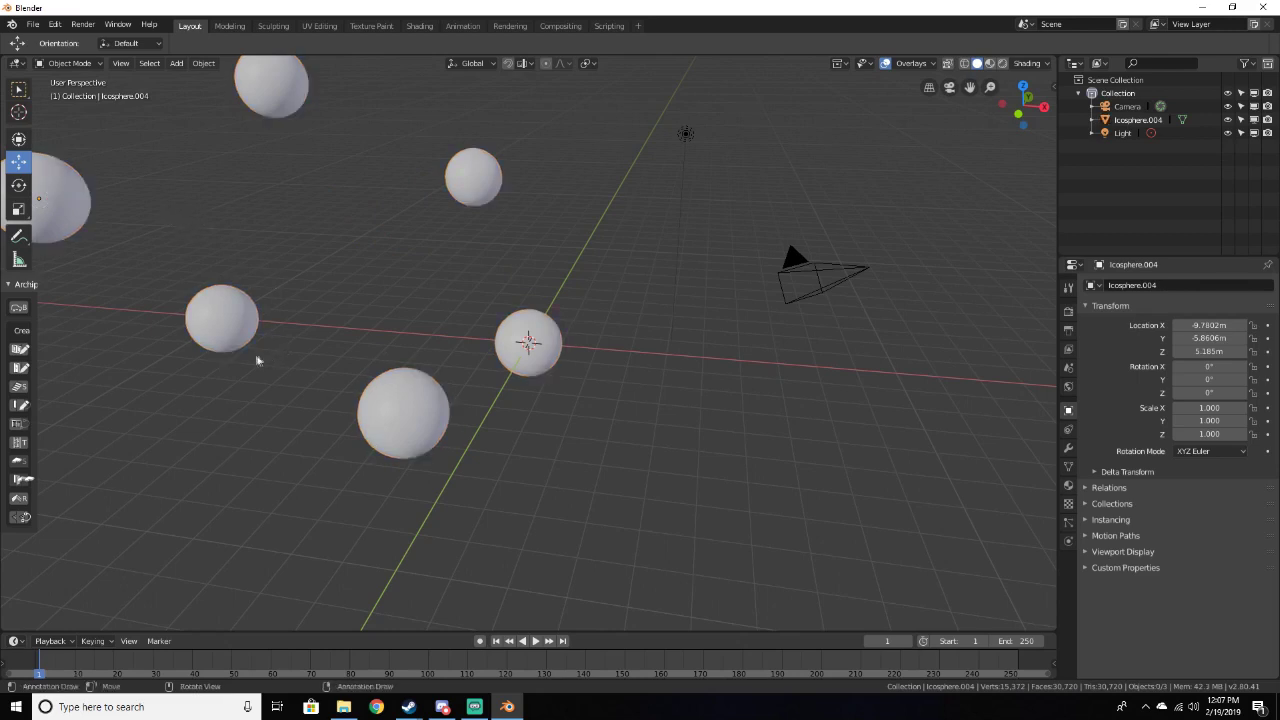
Duplicate the joined spheres in place and delete the original object Icosphere.004
key(shift+d)
click(212, 227)
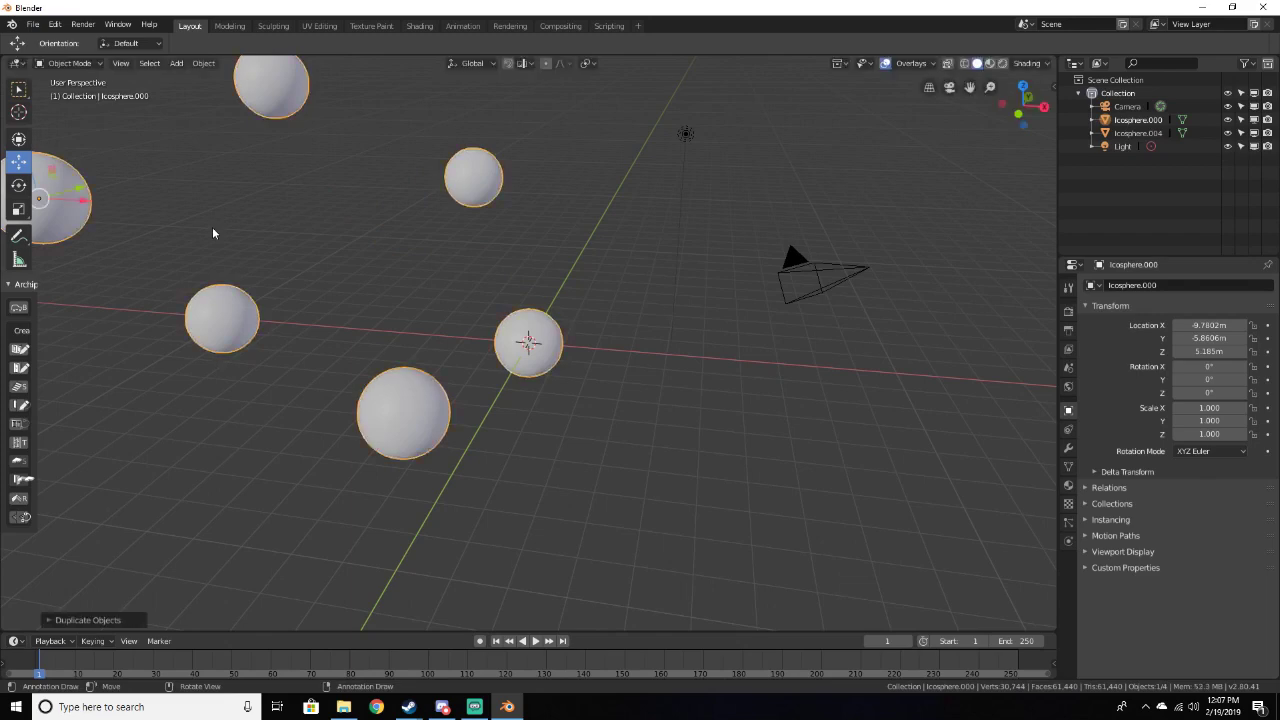
click(1138, 133)
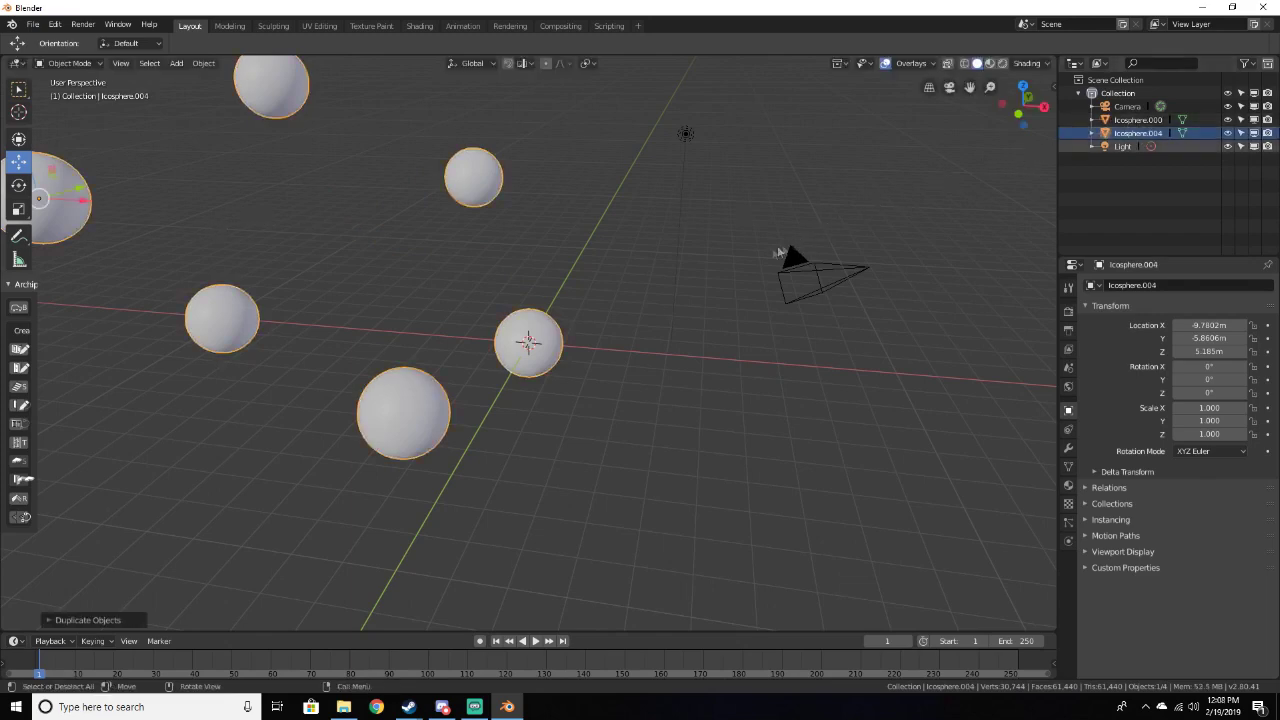
key(Delete)
Add a new ico sphere at the origin with 5 subdivisions and a 1 m radius
middle_drag(634, 258, 577, 409)
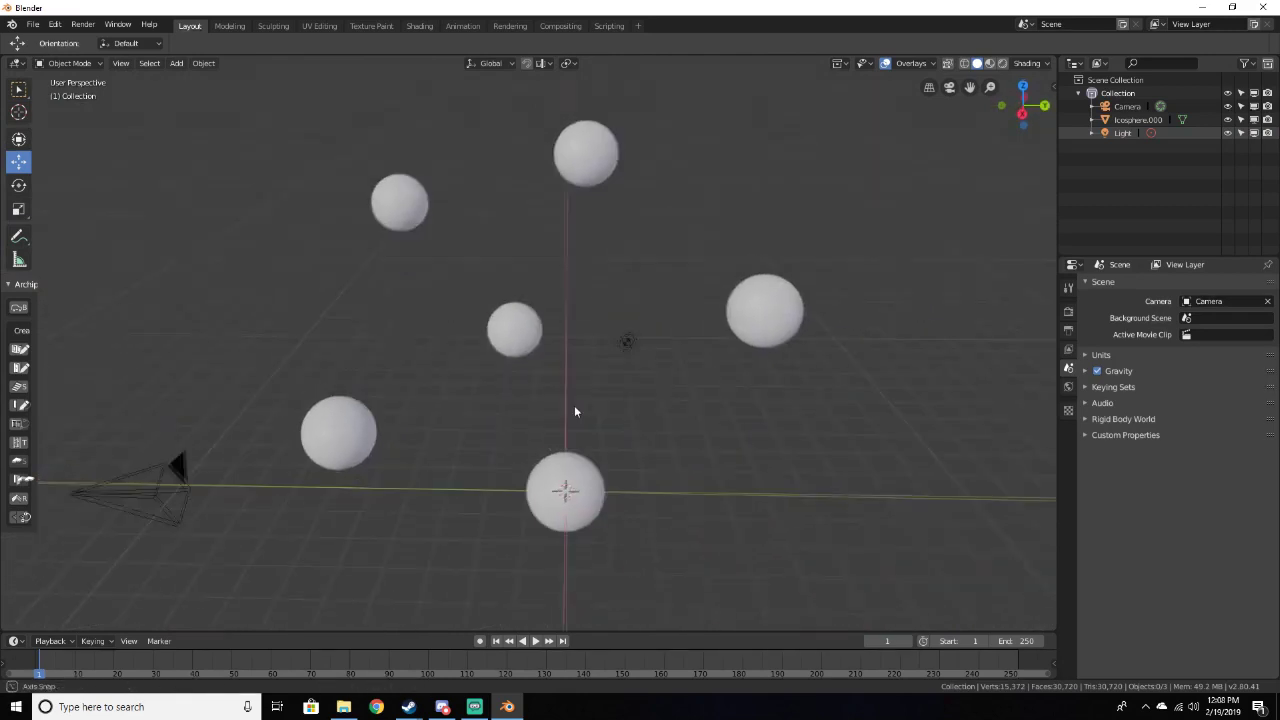
key(shift+a)
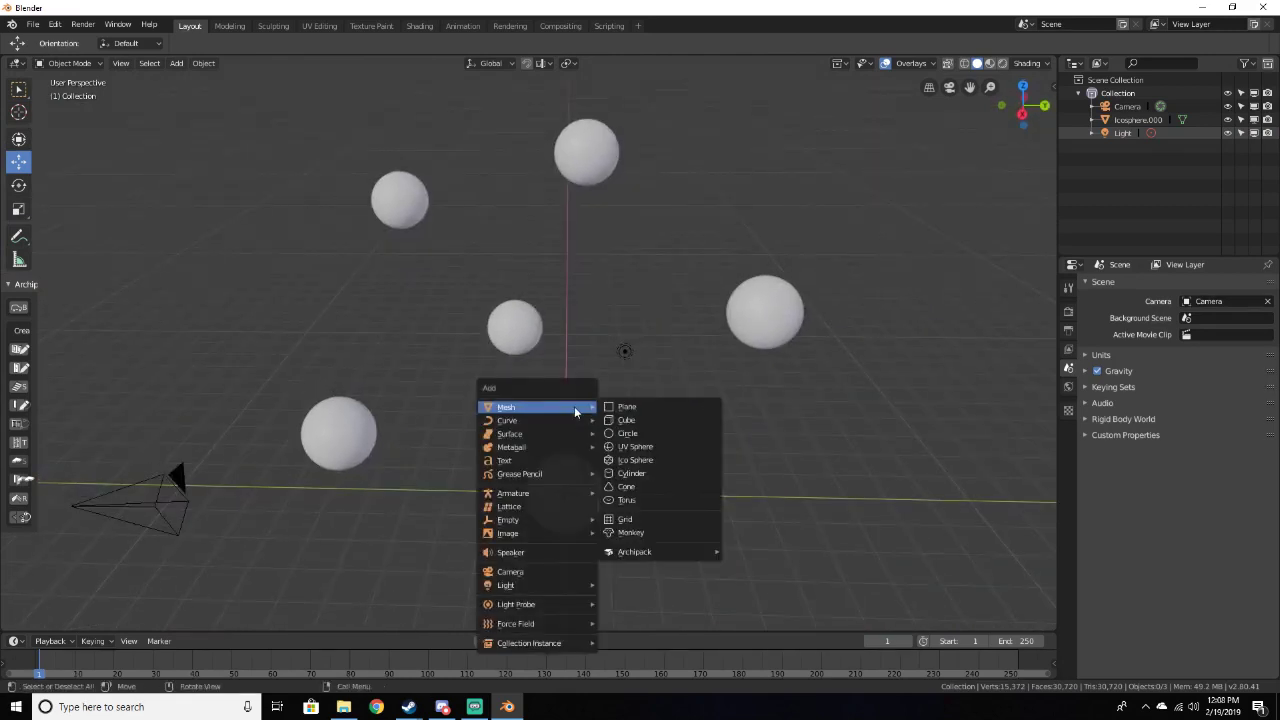
click(635, 459)
middle_drag(638, 459, 540, 452)
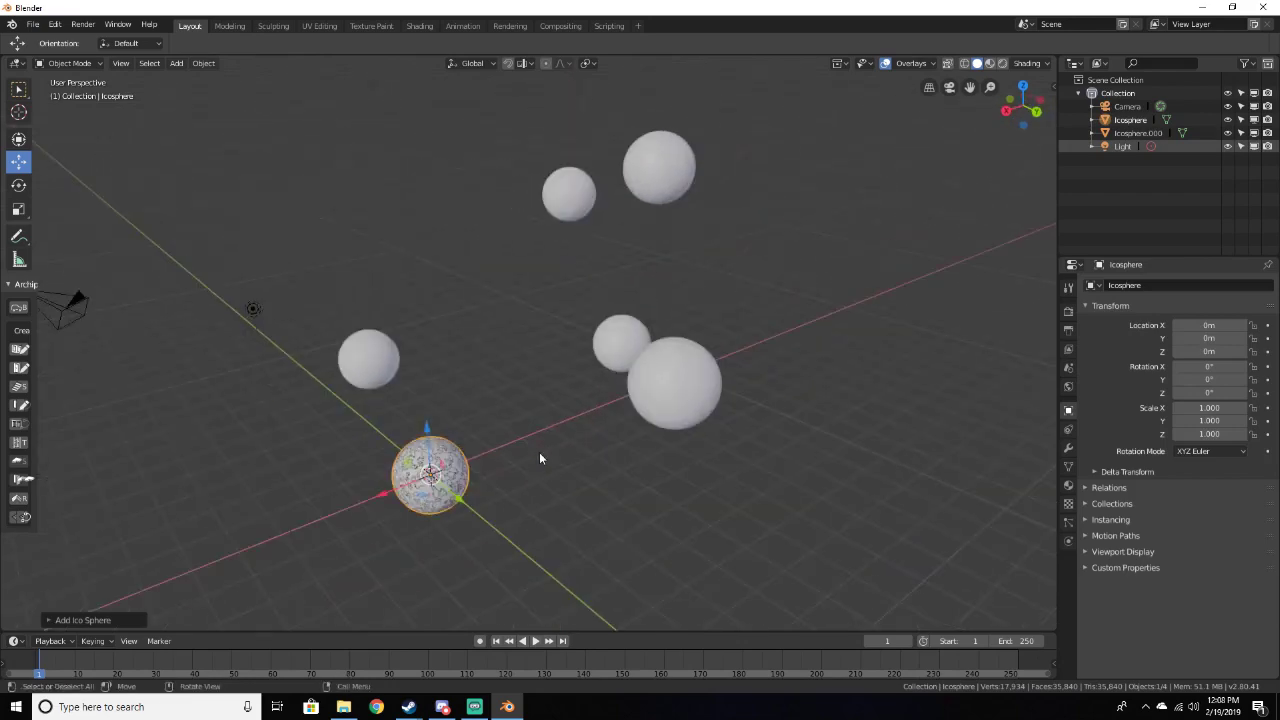
click(70, 621)
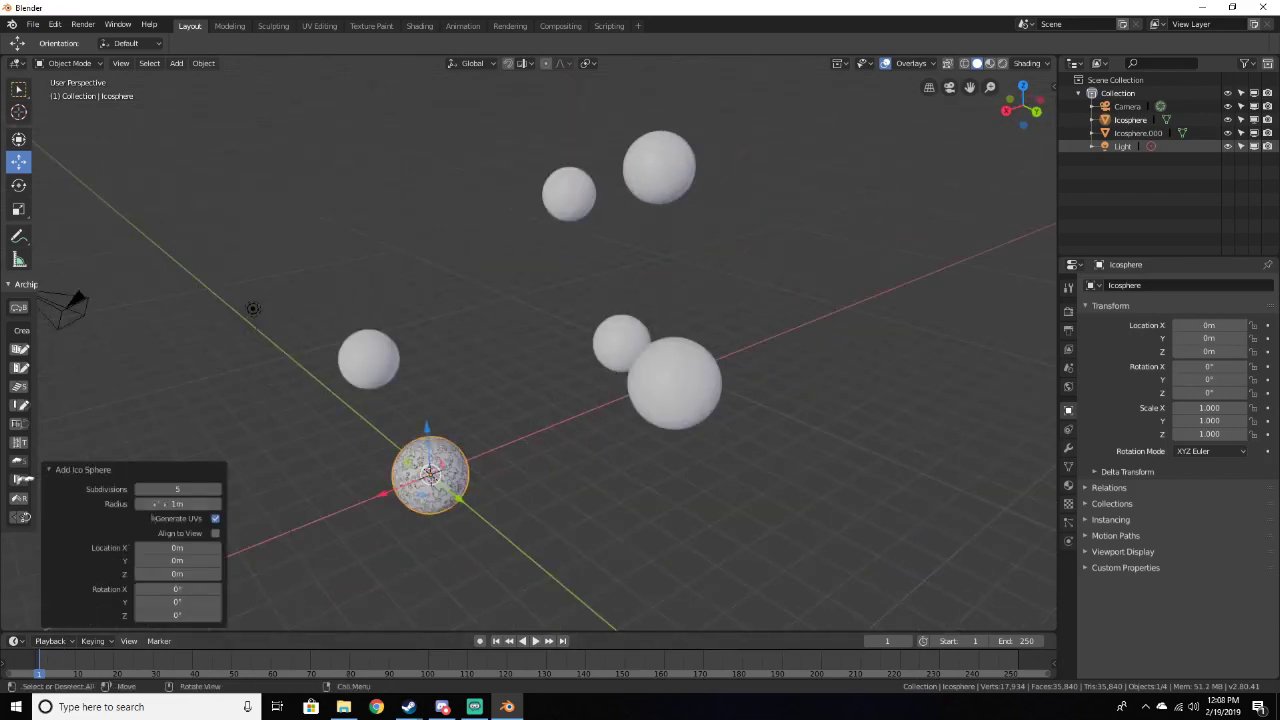
click(97, 471)
Scale the new ico sphere up about 10.8 times and move it over the small spheres, to about (-4.6, -1.1, -0.3) m
key(s)
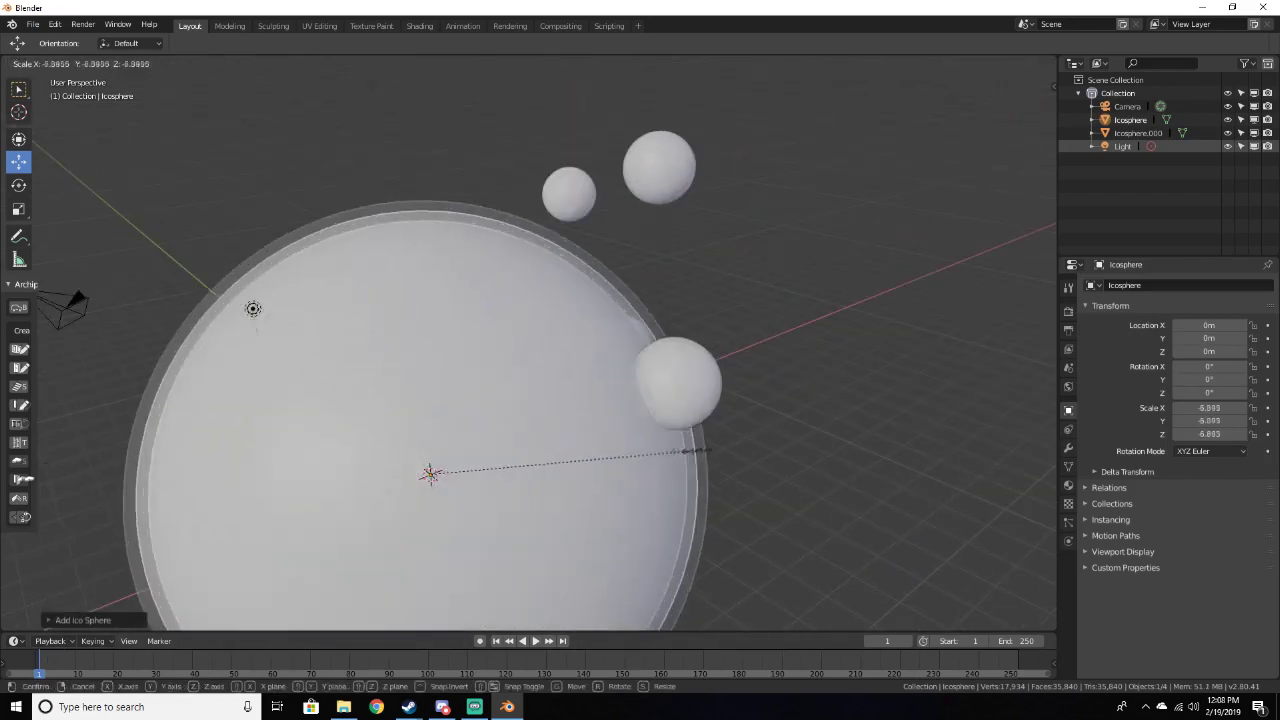
click(831, 430)
middle_drag(831, 428, 668, 449)
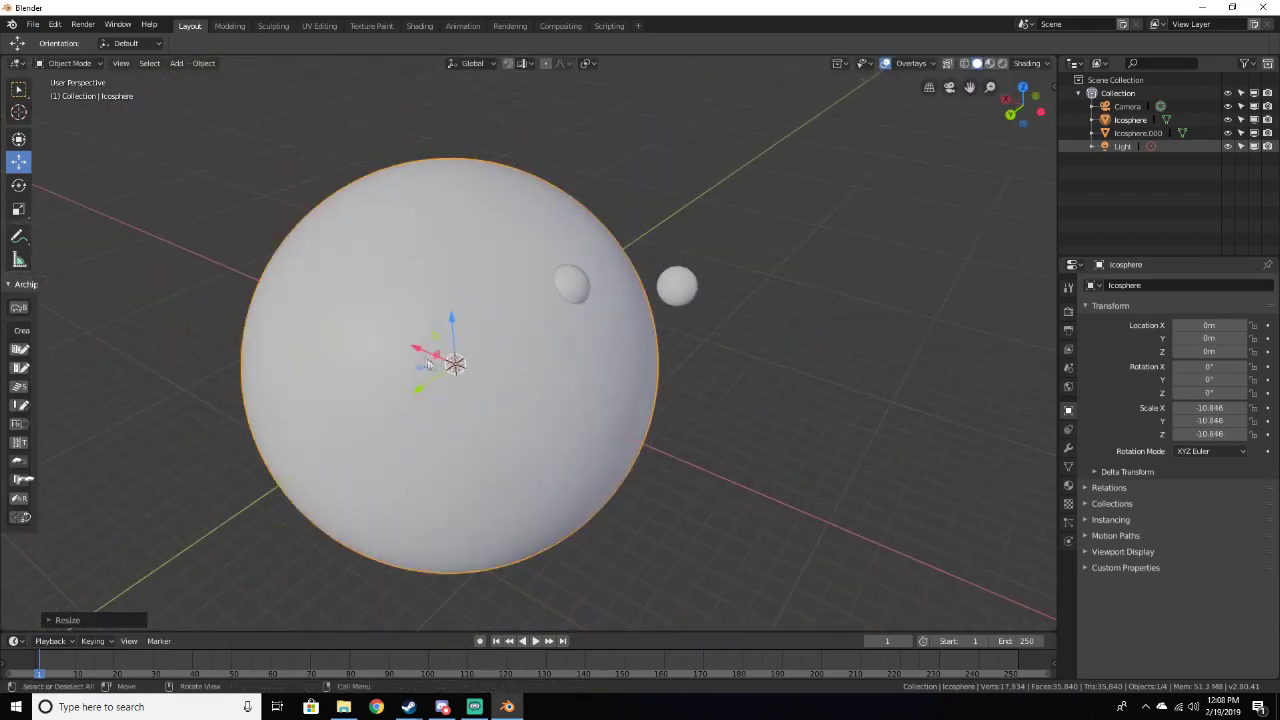
drag(422, 352, 498, 388)
middle_drag(498, 388, 412, 369)
drag(471, 386, 491, 389)
middle_drag(491, 389, 335, 396)
drag(568, 394, 583, 396)
click(583, 396)
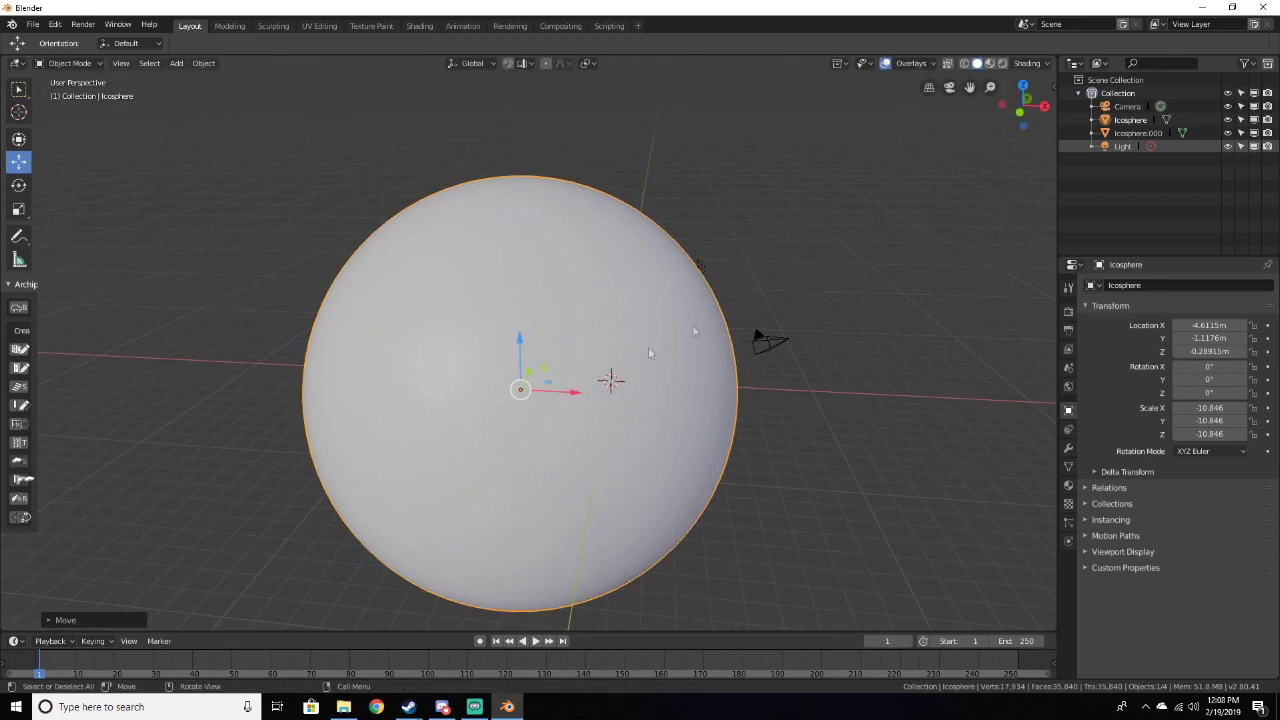
Switch to wireframe shading and move the large sphere to about (-5.5, -1.1, 0.9) m so it encloses all the small spheres
click(1091, 133)
click(1110, 133)
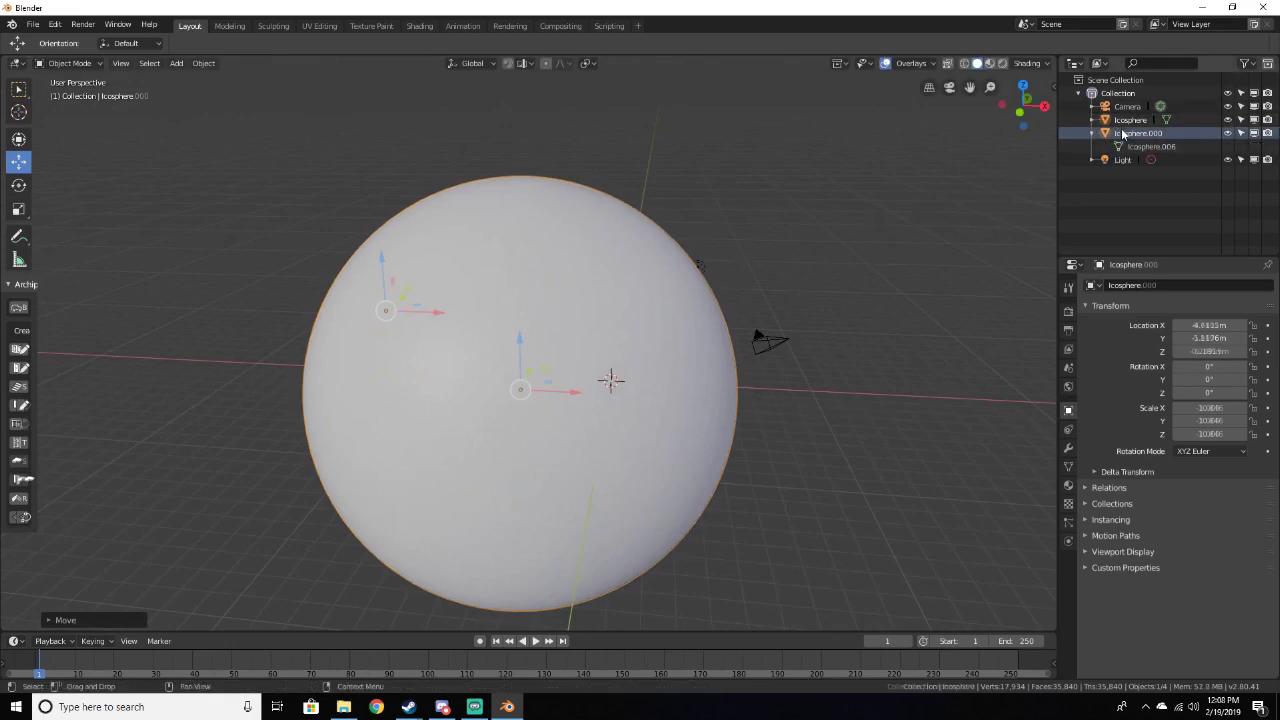
key(z)
click(562, 272)
middle_drag(562, 270, 590, 465)
click(575, 465)
drag(485, 397, 503, 403)
drag(556, 345, 558, 320)
middle_drag(574, 343, 743, 349)
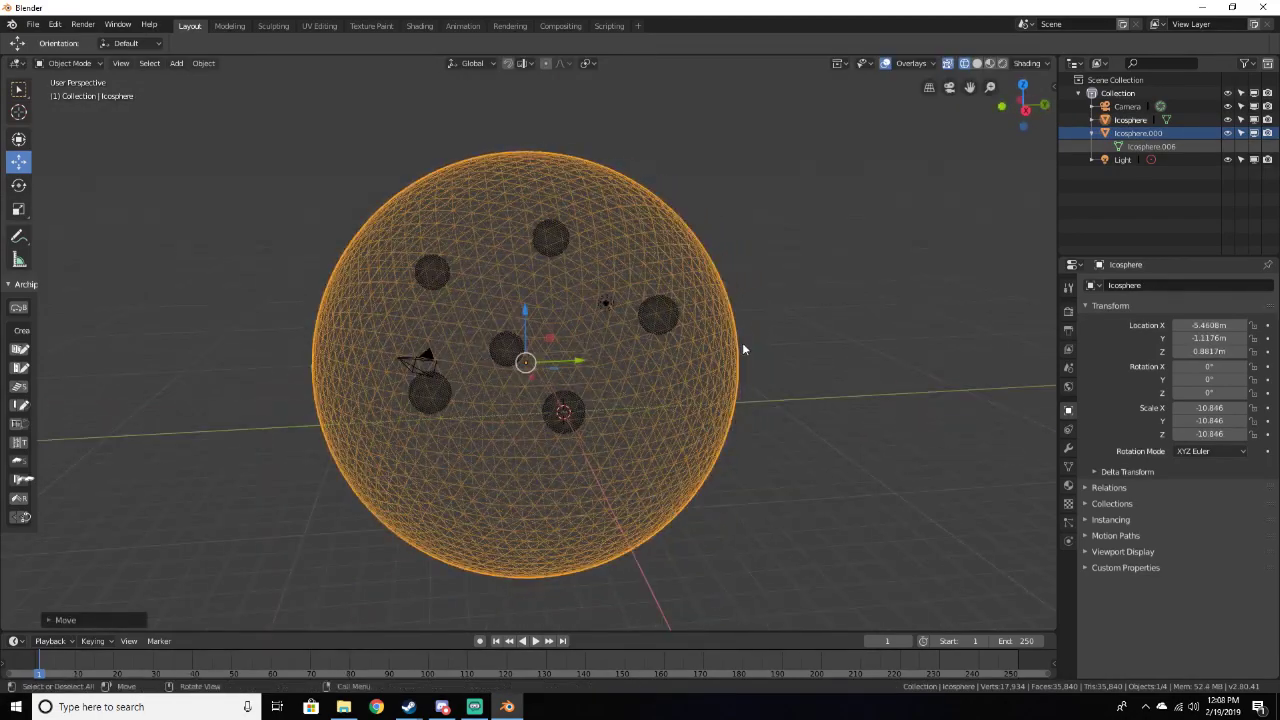
Collapse the Icosphere.000 entry in the outliner and return the viewport to solid shading
click(1092, 134)
key(z)
click(654, 240)
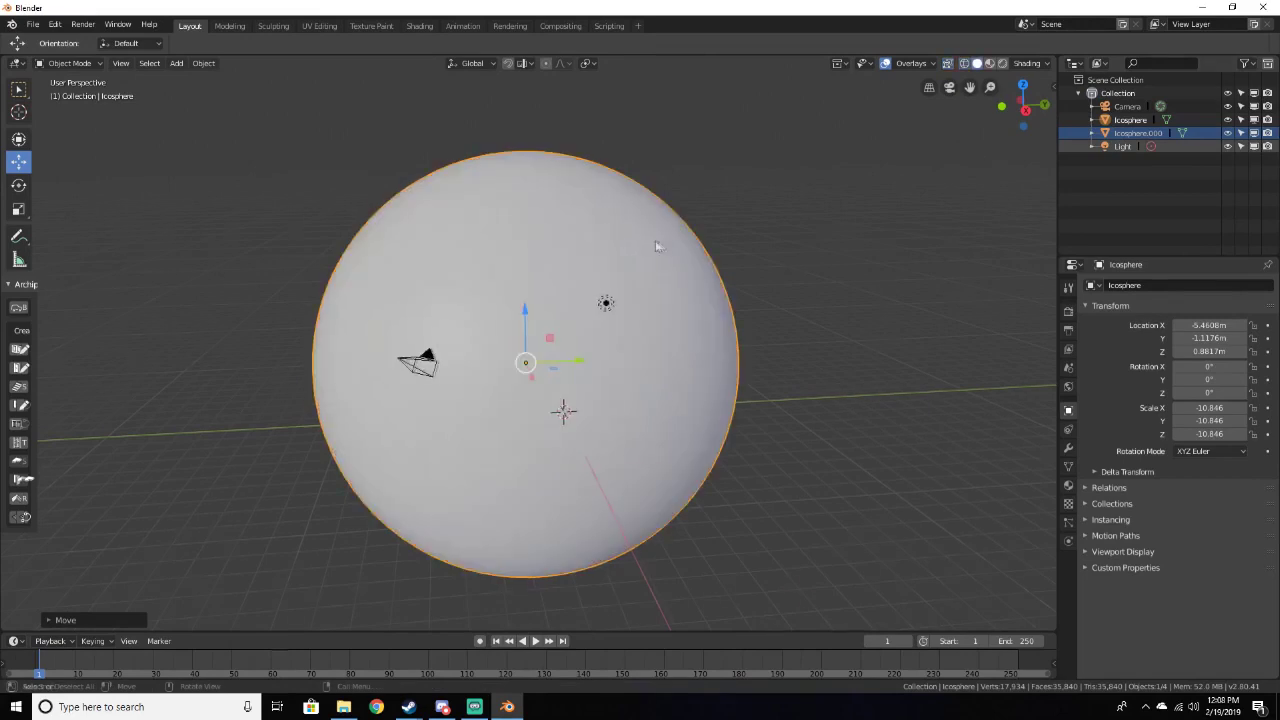
middle_drag(654, 240, 545, 194)
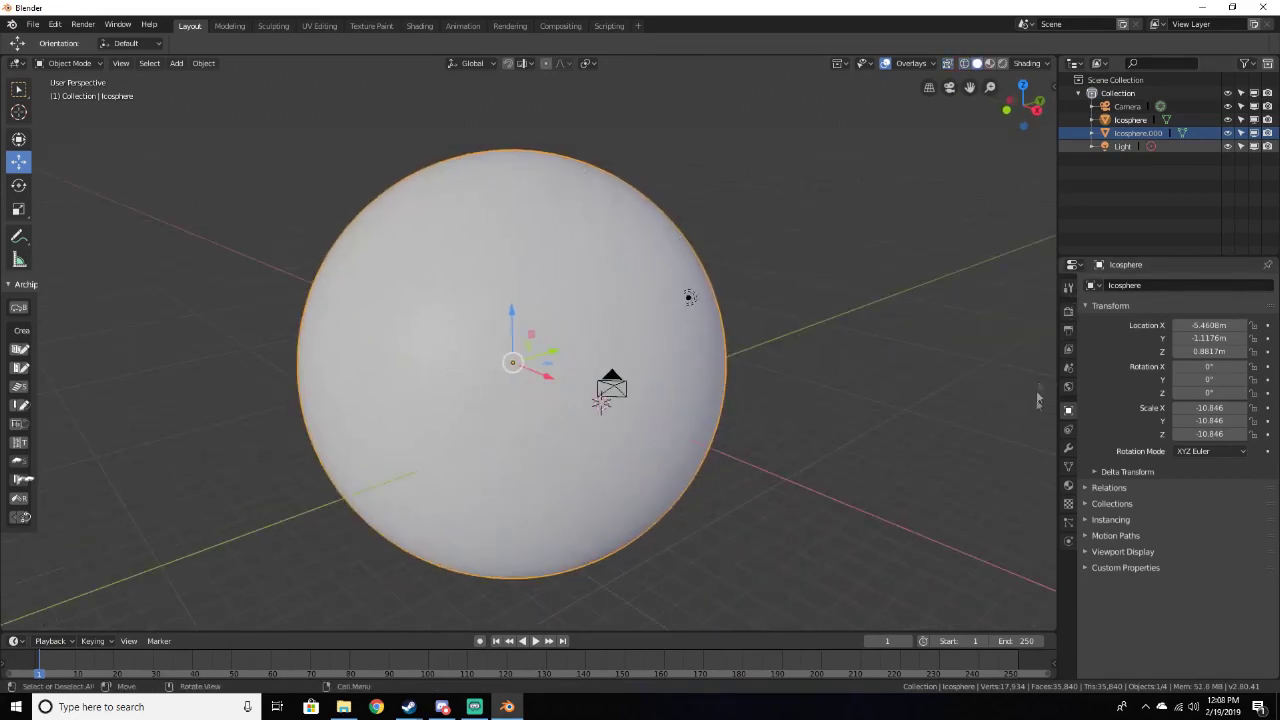
Add a Shrinkwrap modifier to the large sphere, targeting Icosphere.000 with an offset of 0.01
click(1068, 447)
click(1116, 286)
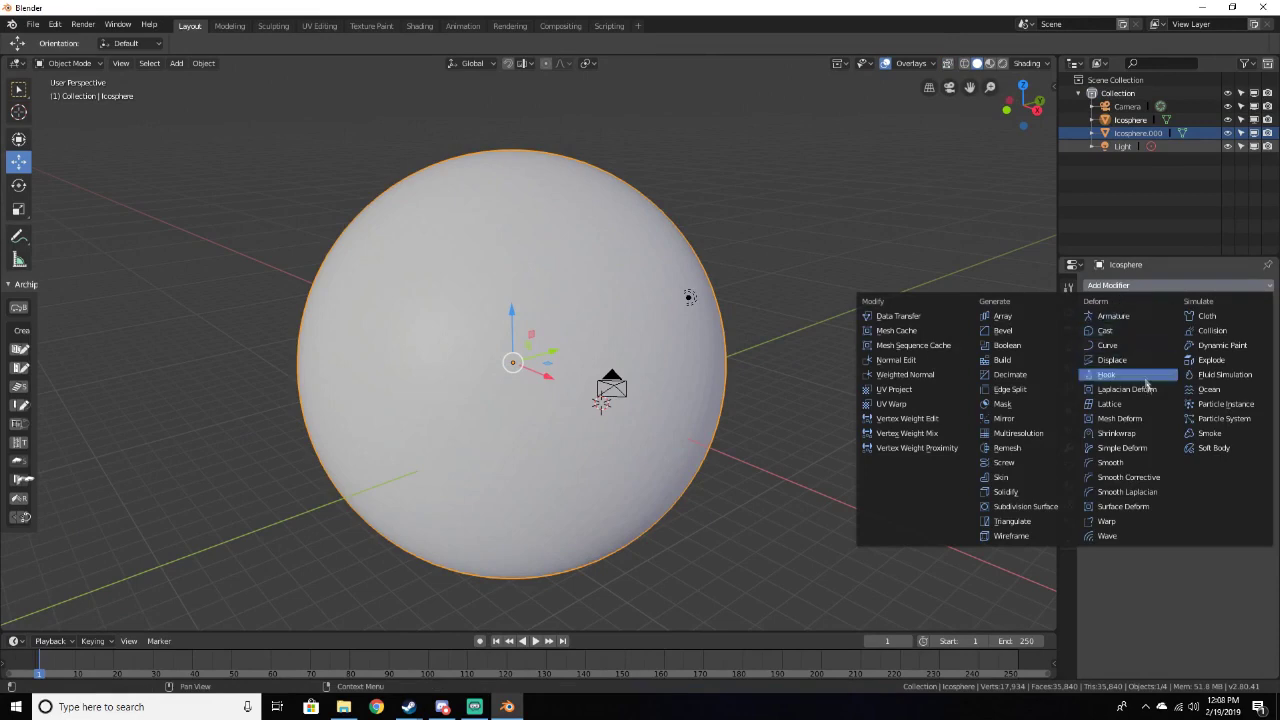
click(1134, 434)
click(1134, 358)
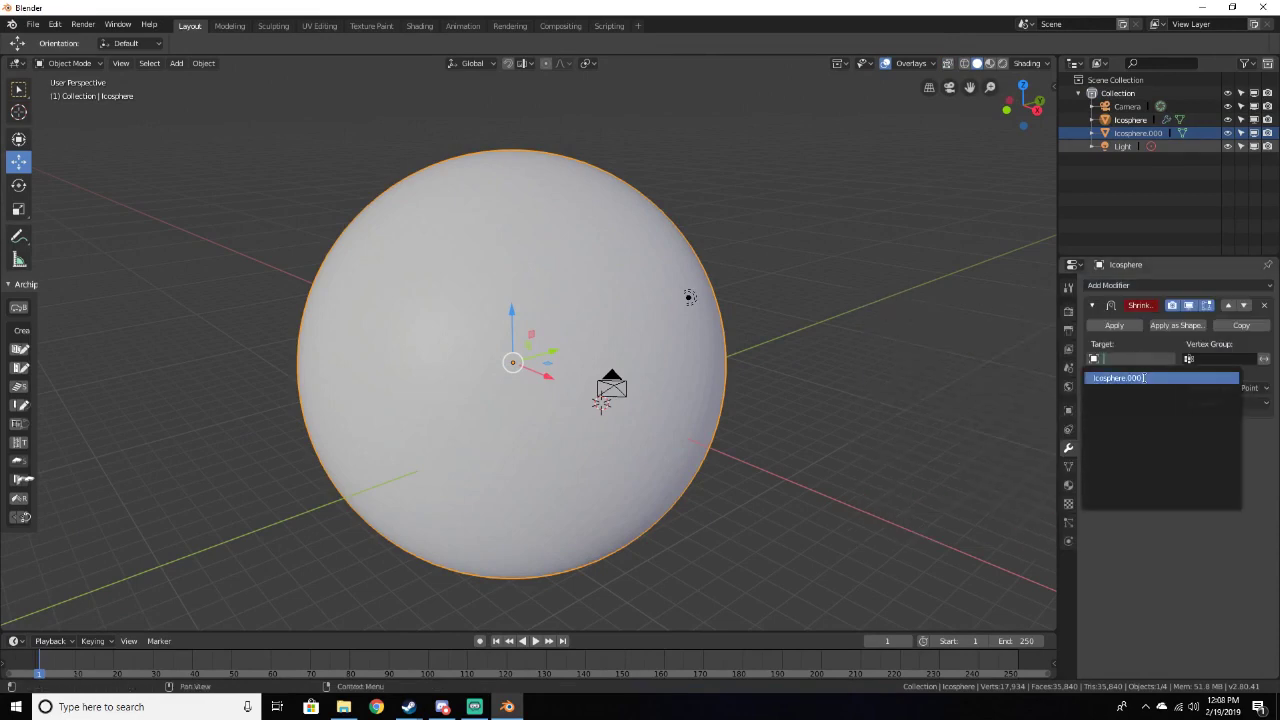
click(1120, 378)
middle_drag(686, 291, 1008, 407)
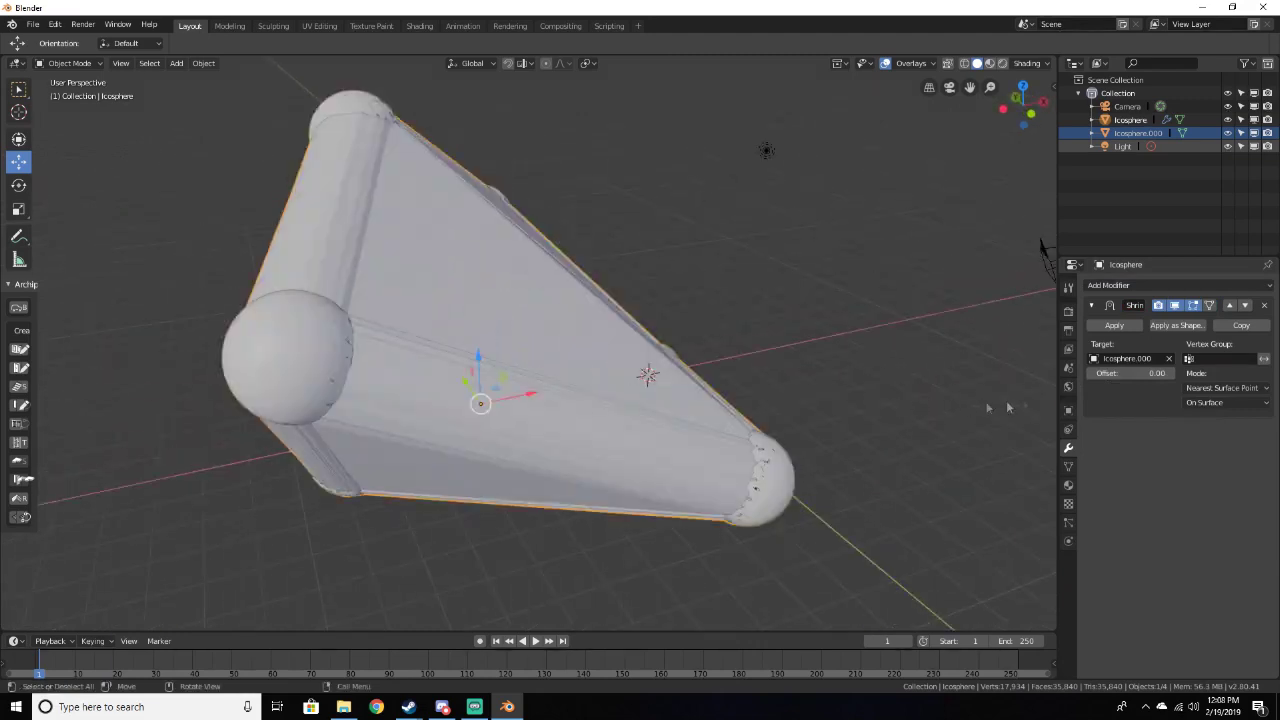
click(1169, 375)
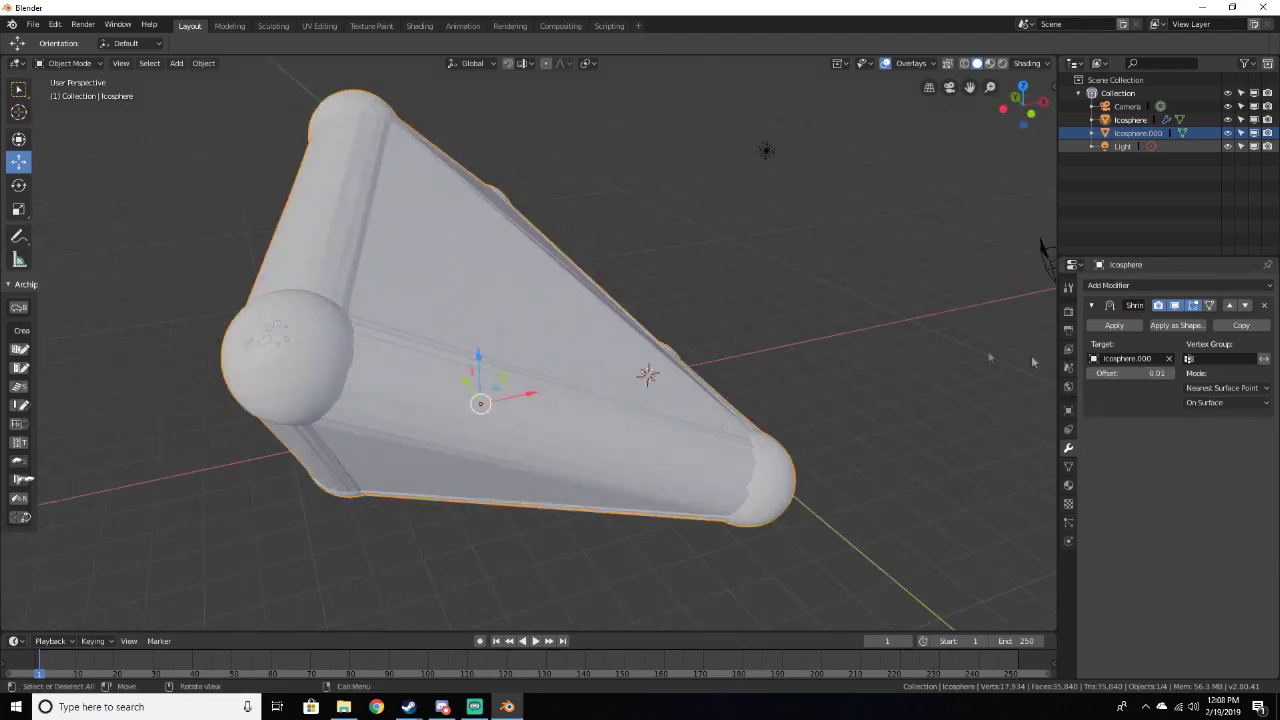
Set the Shrinkwrap offset to 0.02 and collapse the modifier's settings
click(1169, 373)
middle_drag(900, 330, 654, 291)
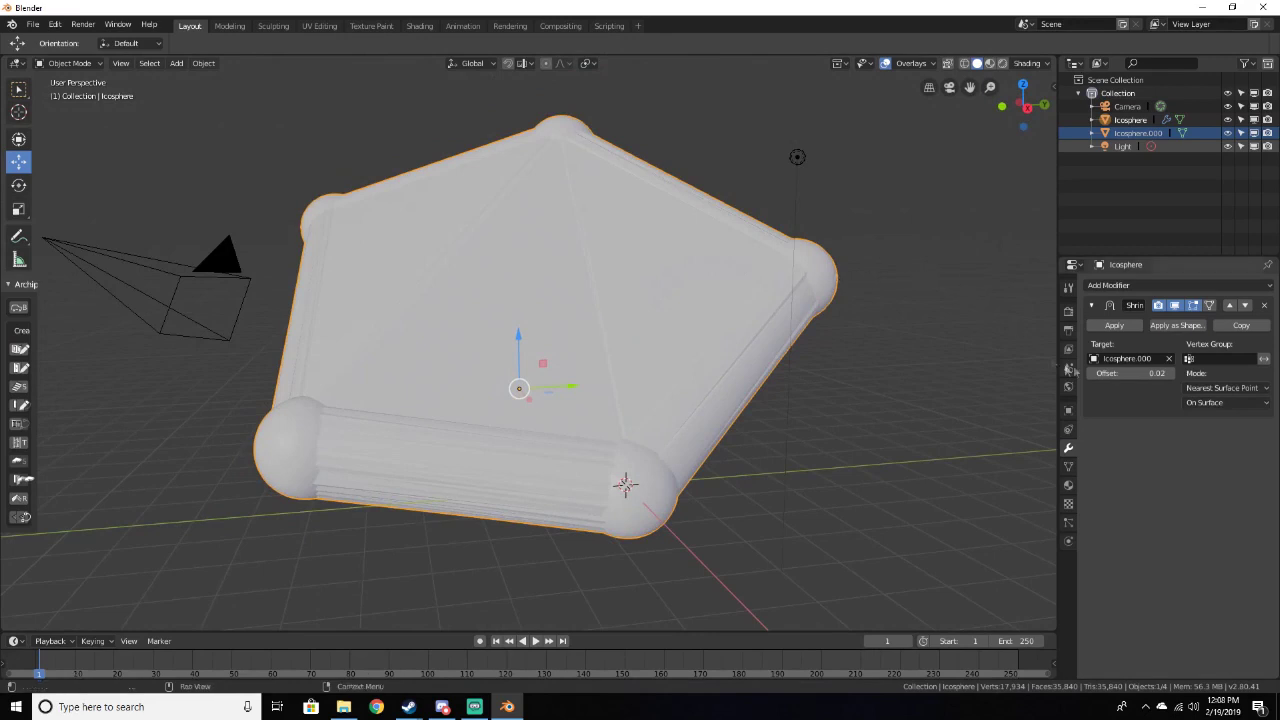
click(1096, 314)
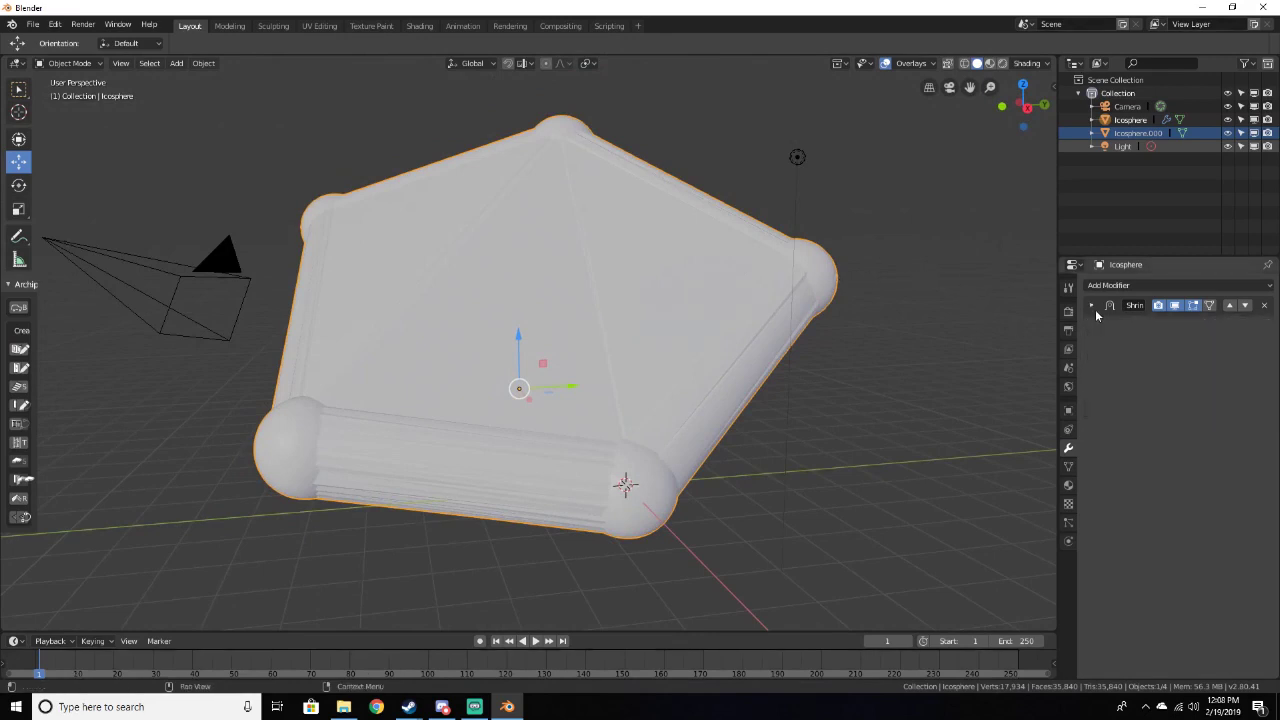
Add a Smooth modifier to the large sphere and set its repeat to 3
click(1106, 286)
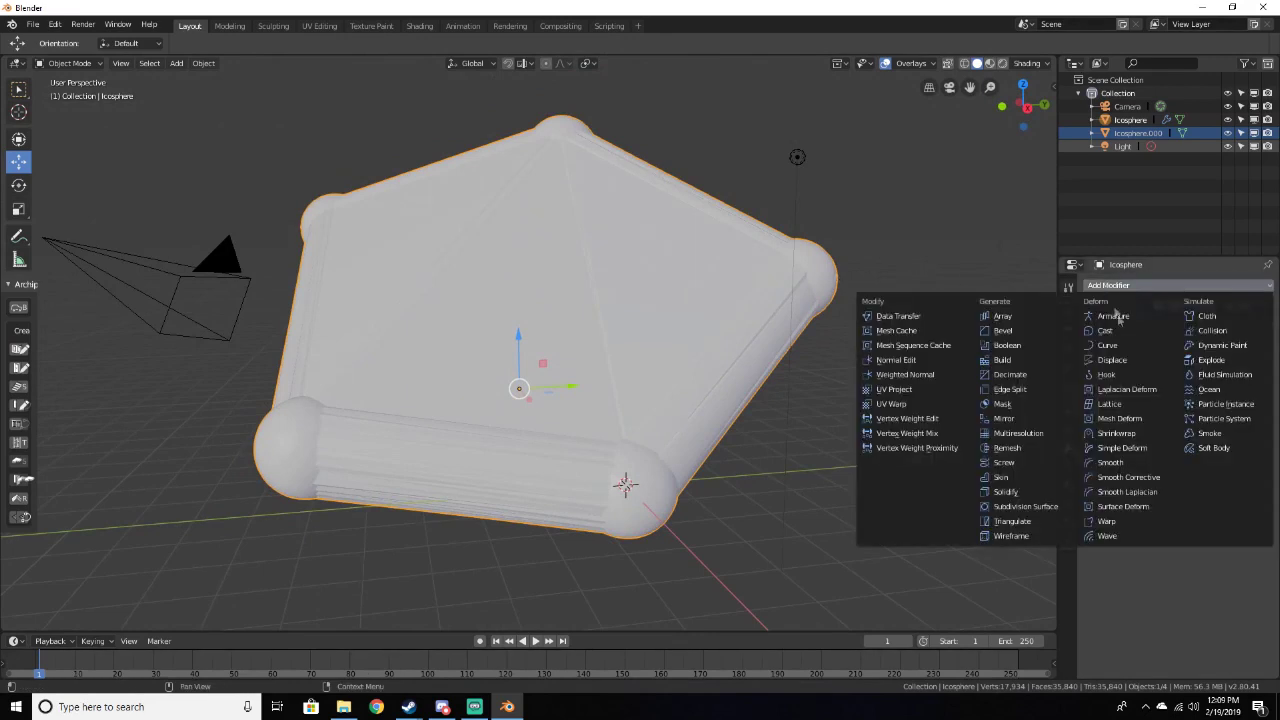
click(1127, 462)
middle_drag(895, 500, 892, 462)
scroll(892, 465, up, 3)
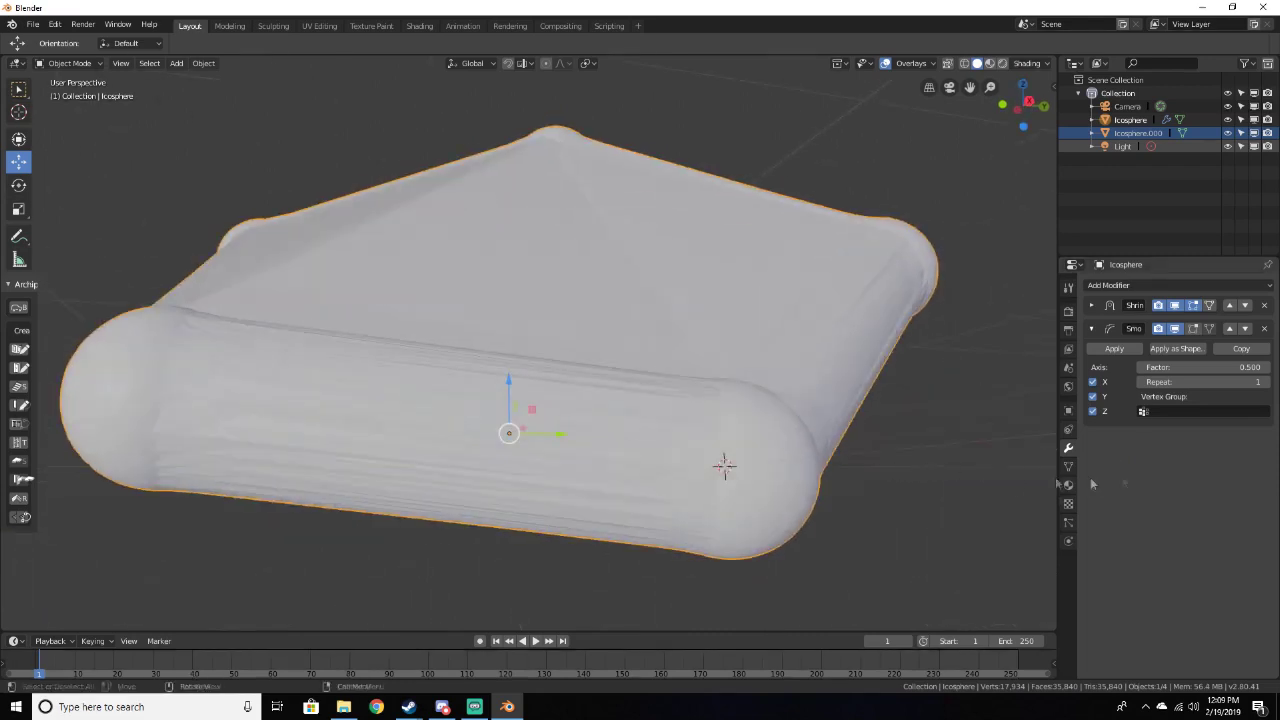
click(1263, 385)
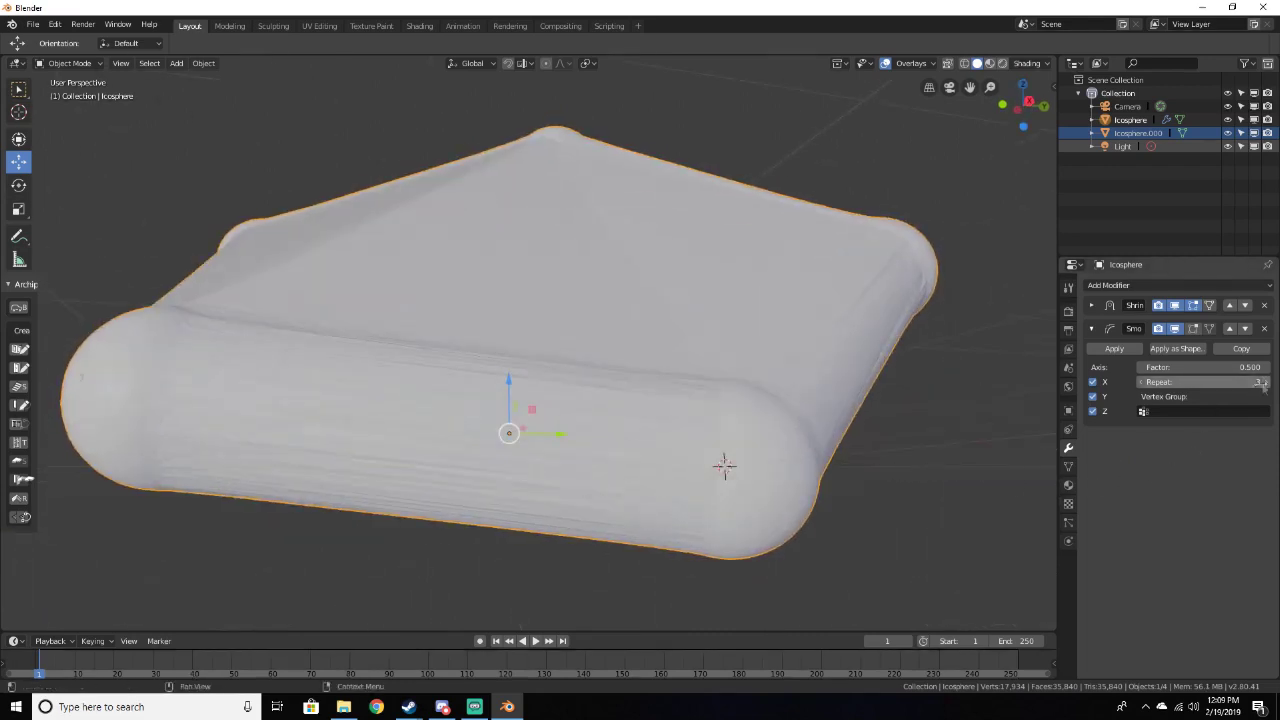
Apply smooth shading to the shrinkwrapped sphere
middle_drag(943, 363, 789, 349)
right_click(771, 335)
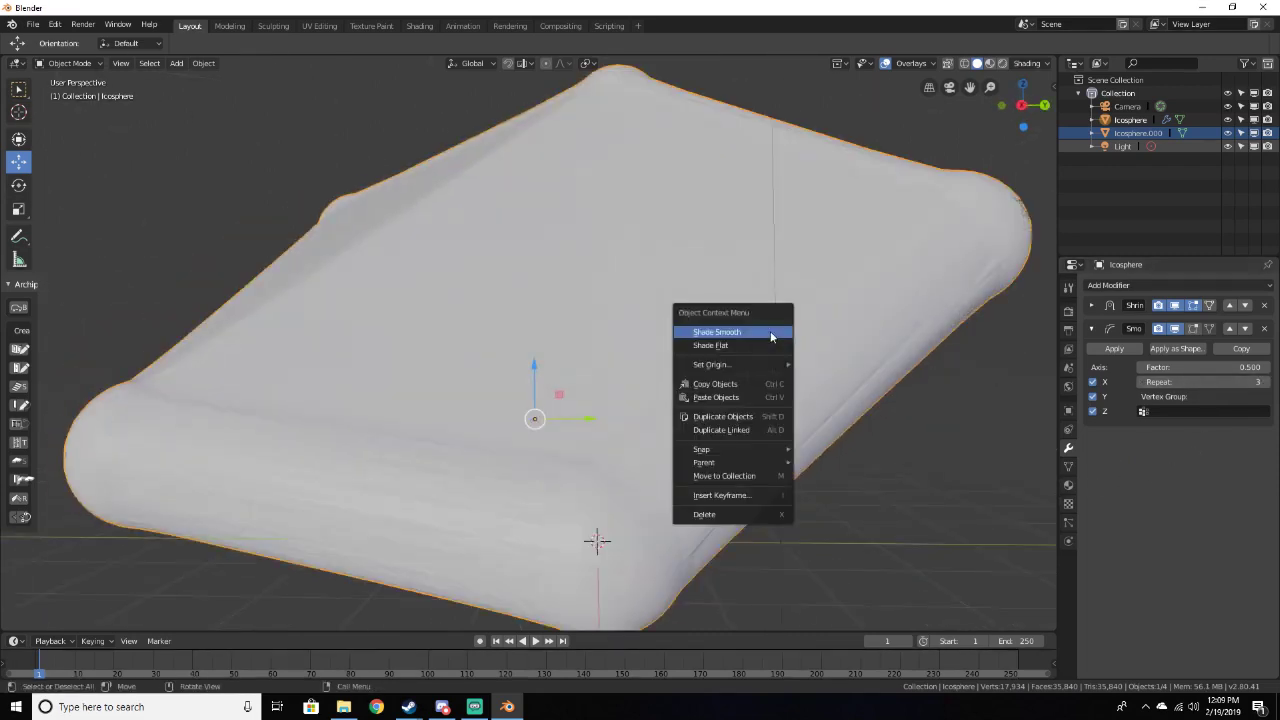
click(771, 335)
middle_drag(700, 346, 610, 330)
scroll(945, 370, down, 2)
scroll(562, 321, up, 2)
Expand the Shrinkwrap modifier's settings and set its offset to 0.04 so the wrap covers the small spheres
click(1091, 310)
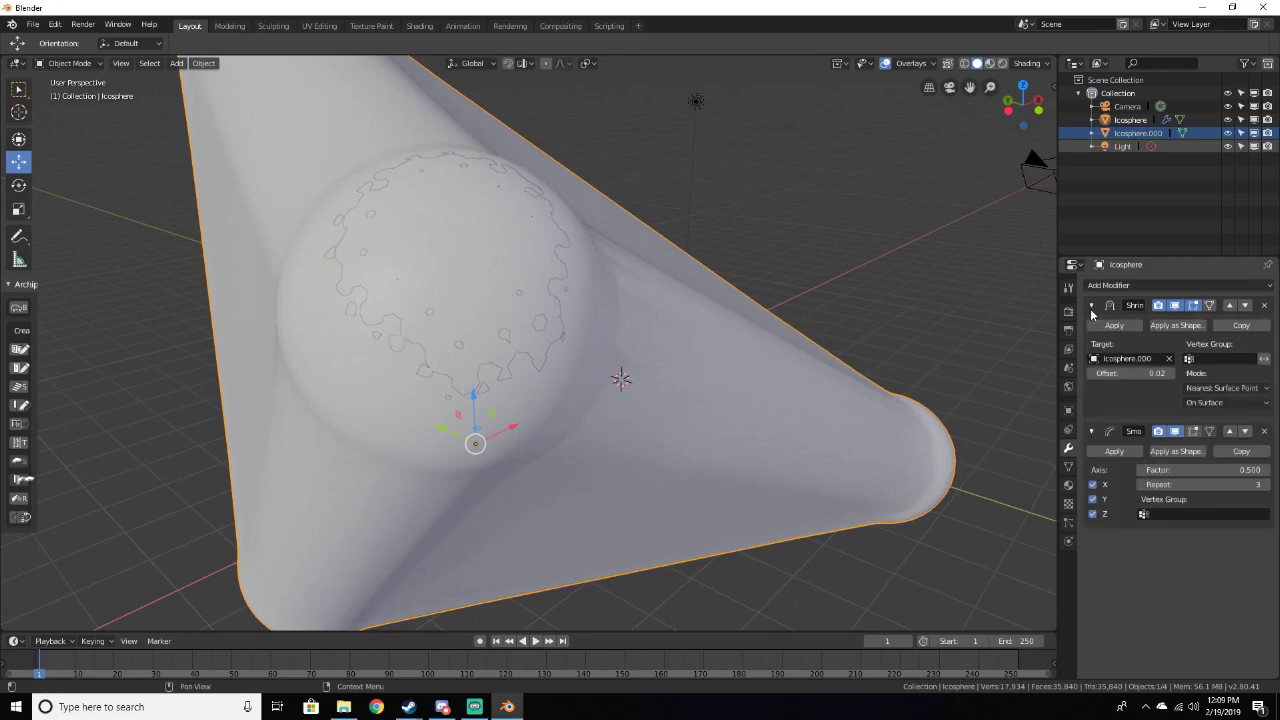
click(1171, 373)
click(1171, 373)
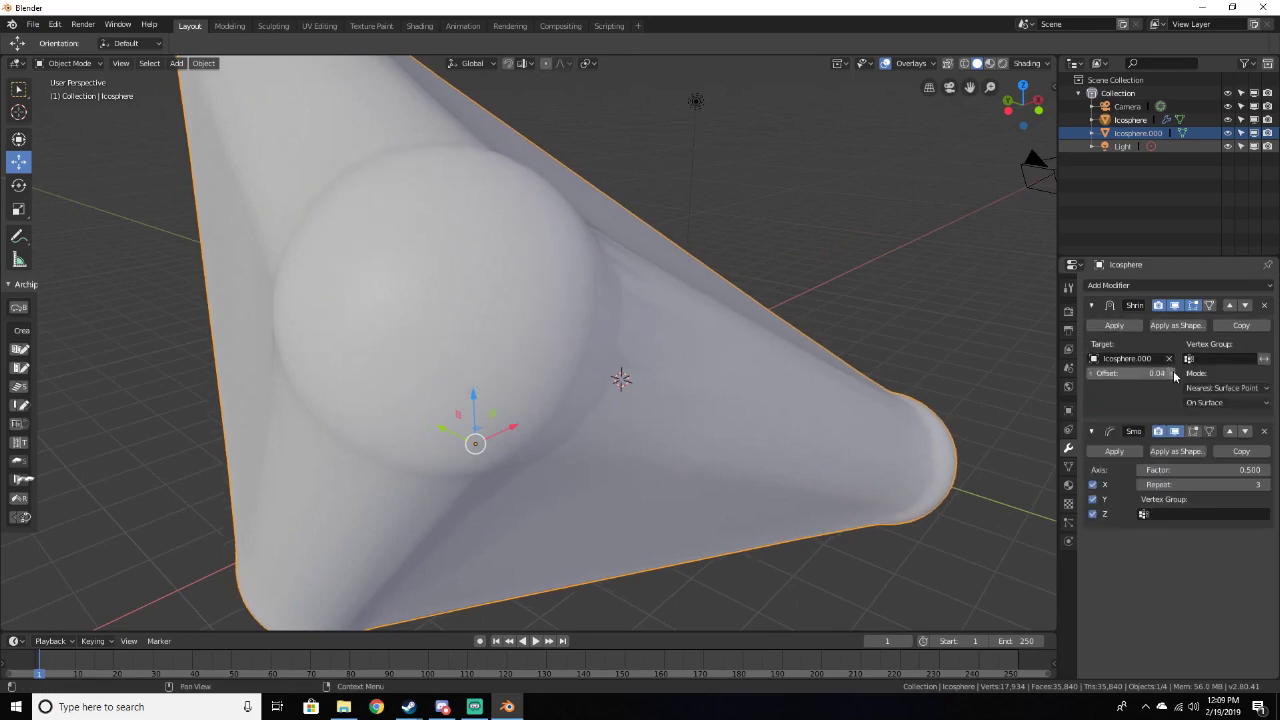
middle_drag(980, 345, 229, 332)
scroll(100, 333, down, 3)
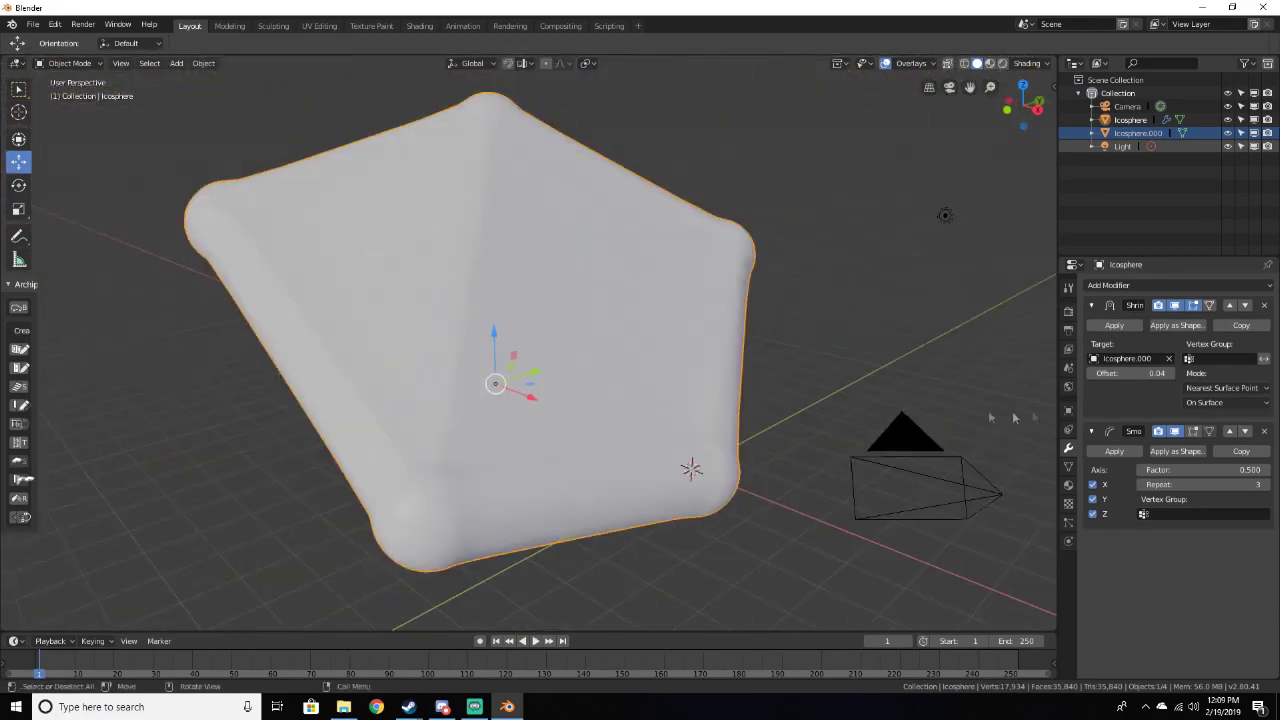
Collapse the Shrinkwrap and Smooth settings, add a Wireframe modifier and set its thickness to 0.0033
click(1092, 306)
click(1092, 329)
click(1108, 286)
click(1110, 288)
click(1118, 287)
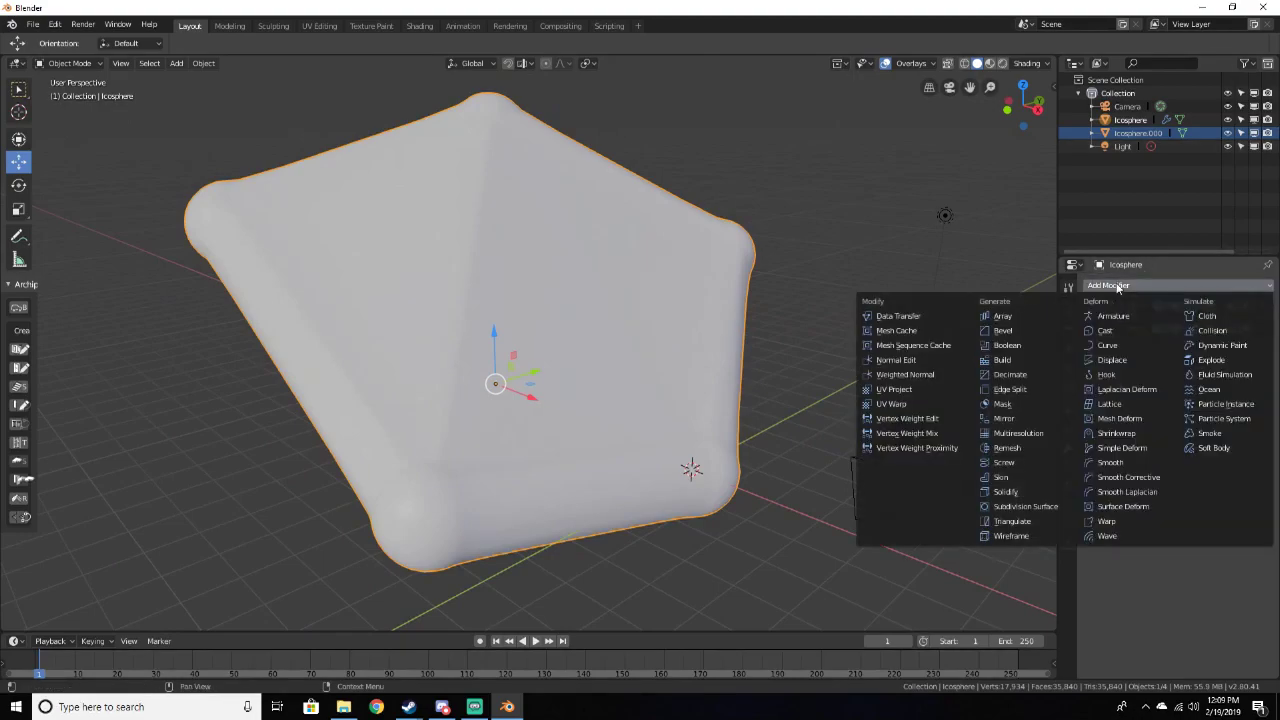
click(1026, 537)
middle_drag(994, 514, 842, 464)
scroll(834, 458, down, 4)
scroll(820, 451, up, 2)
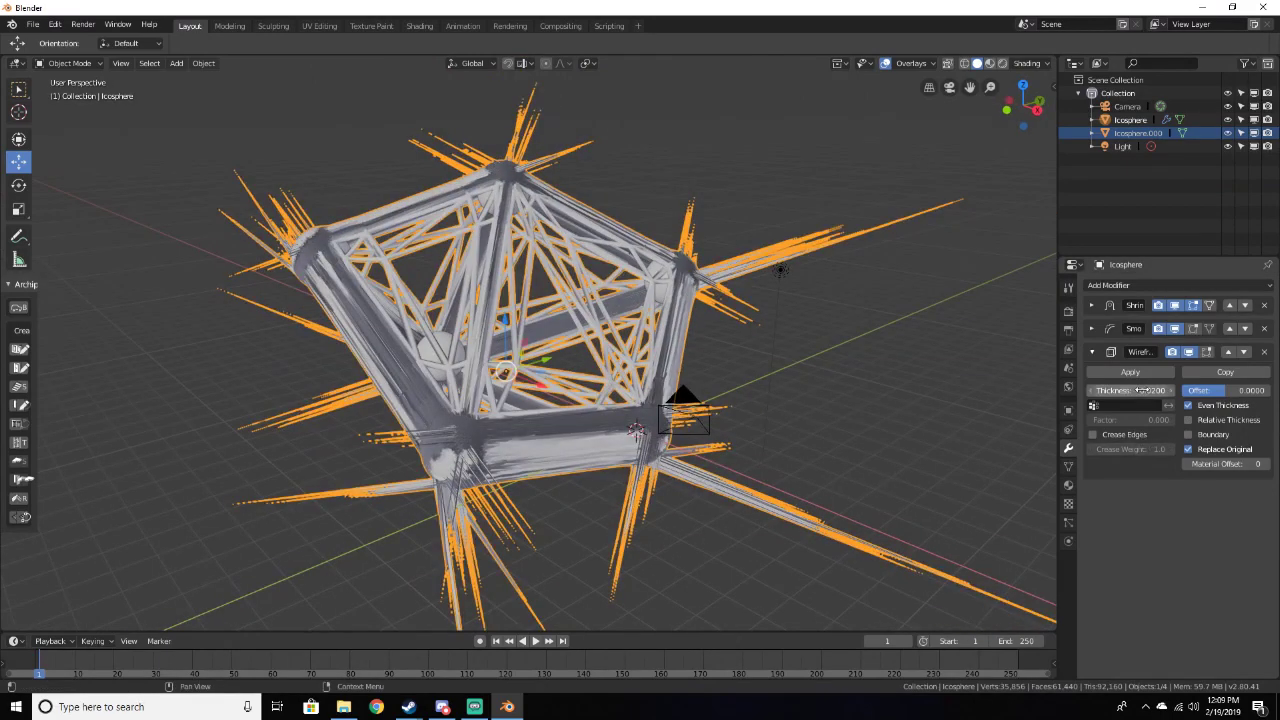
drag(1130, 390, 1084, 390)
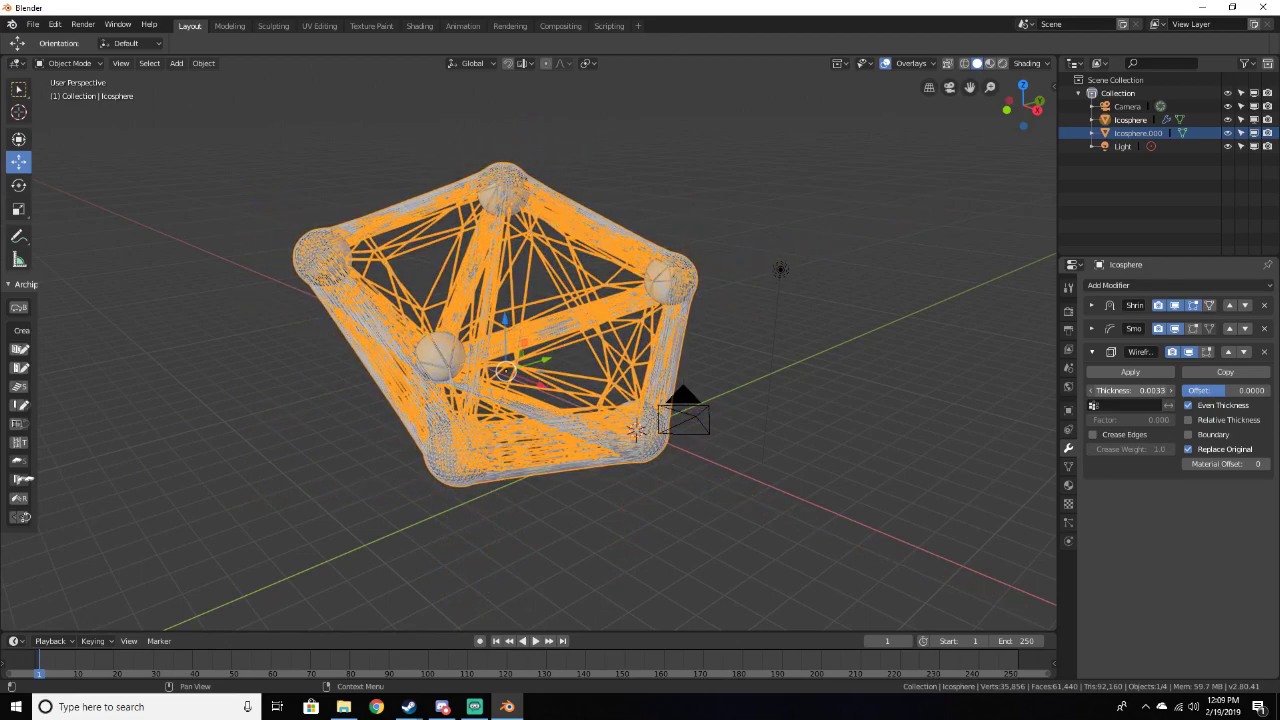
Examine the wireframe strands around the small spheres from several angles and distances
click(888, 374)
scroll(888, 374, up, 2)
middle_drag(888, 374, 795, 377)
scroll(806, 360, up, 3)
scroll(806, 364, down, 3)
scroll(780, 340, up, 3)
middle_drag(716, 320, 601, 298)
click(601, 298)
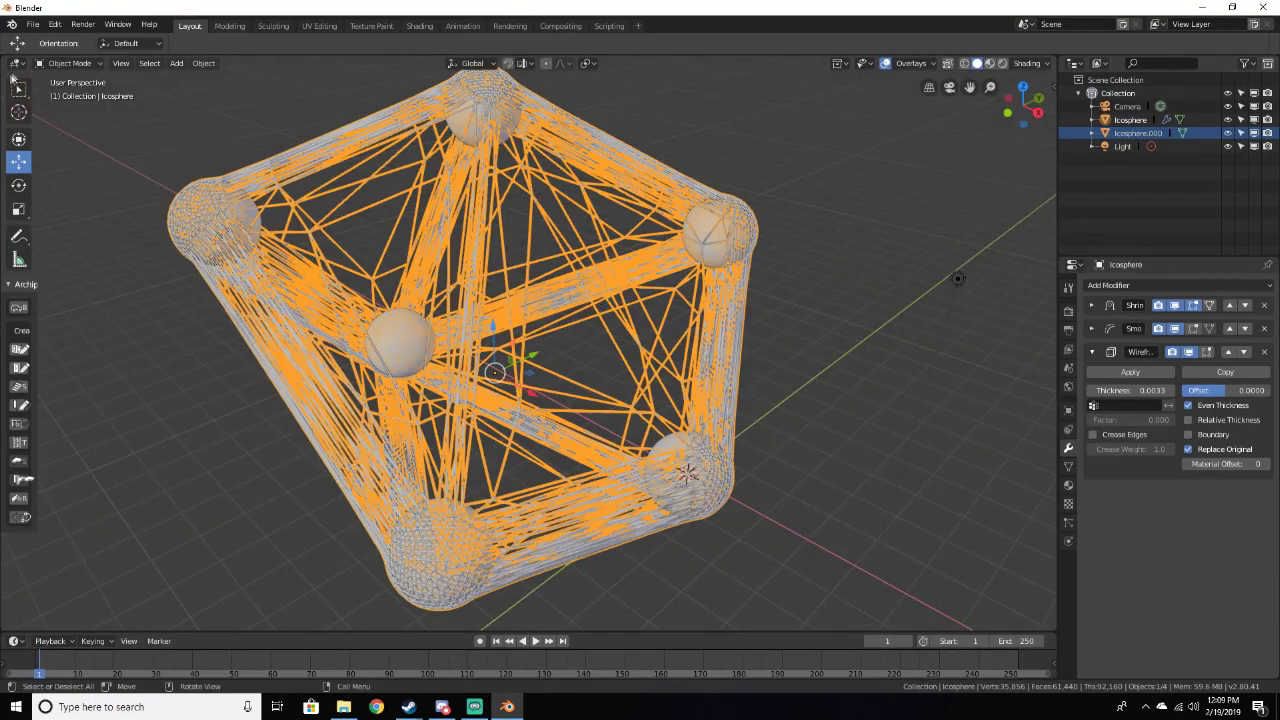
Split the 3D viewport into two areas and turn the new area into a Shader Editor
drag(5, 63, 435, 70)
click(50, 63)
click(64, 62)
click(17, 63)
click(90, 164)
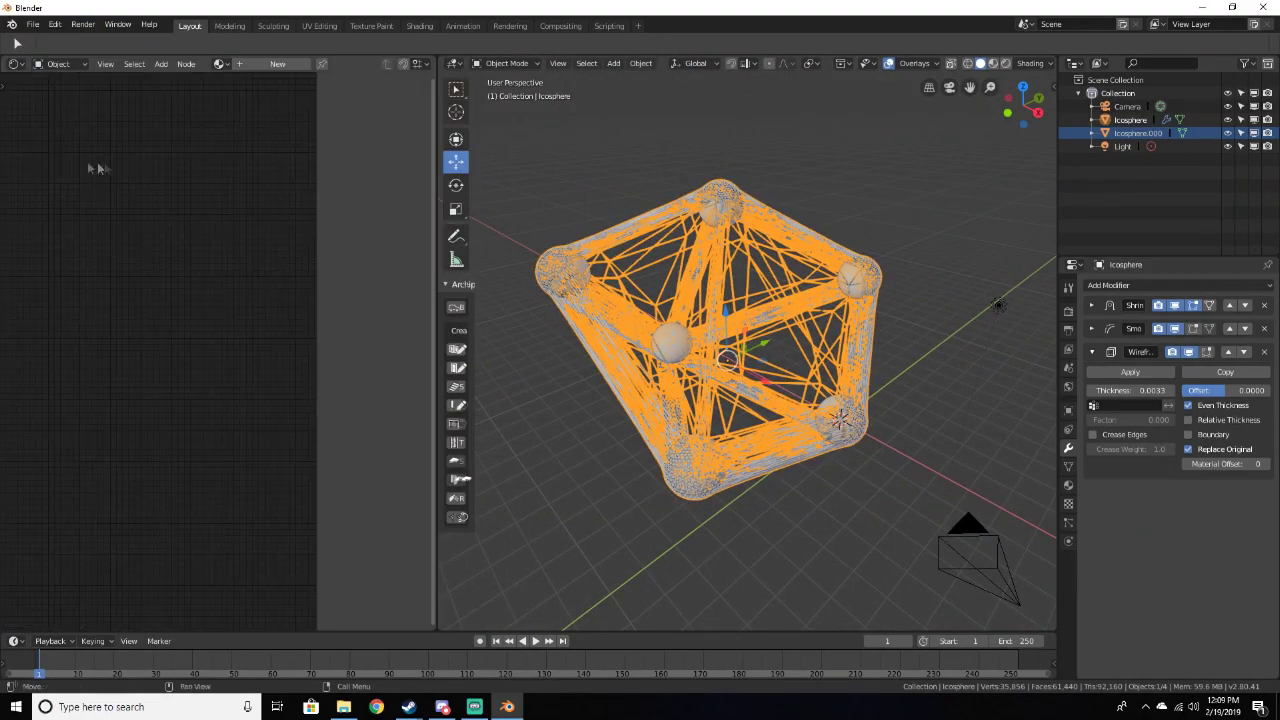
Create a new material for the wireframe sphere, switch the viewport to rendered shading and deselect the sphere
click(272, 64)
scroll(108, 437, up, 3)
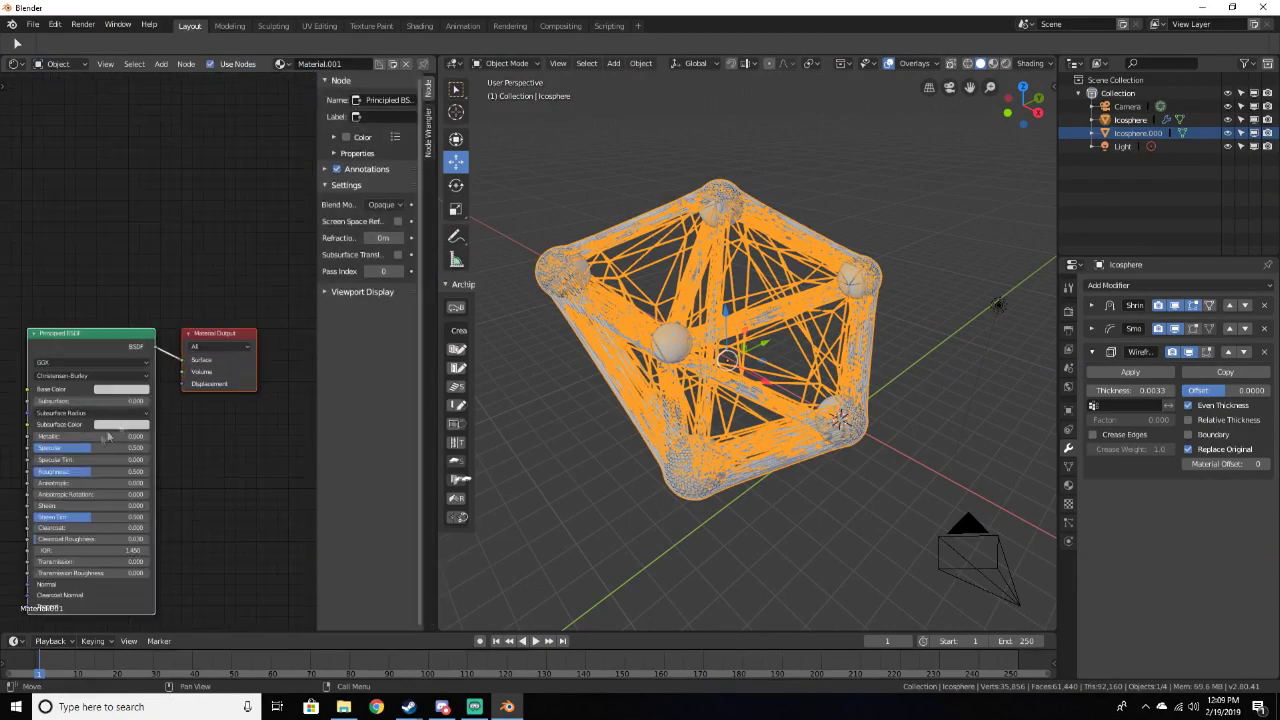
key(z)
click(700, 262)
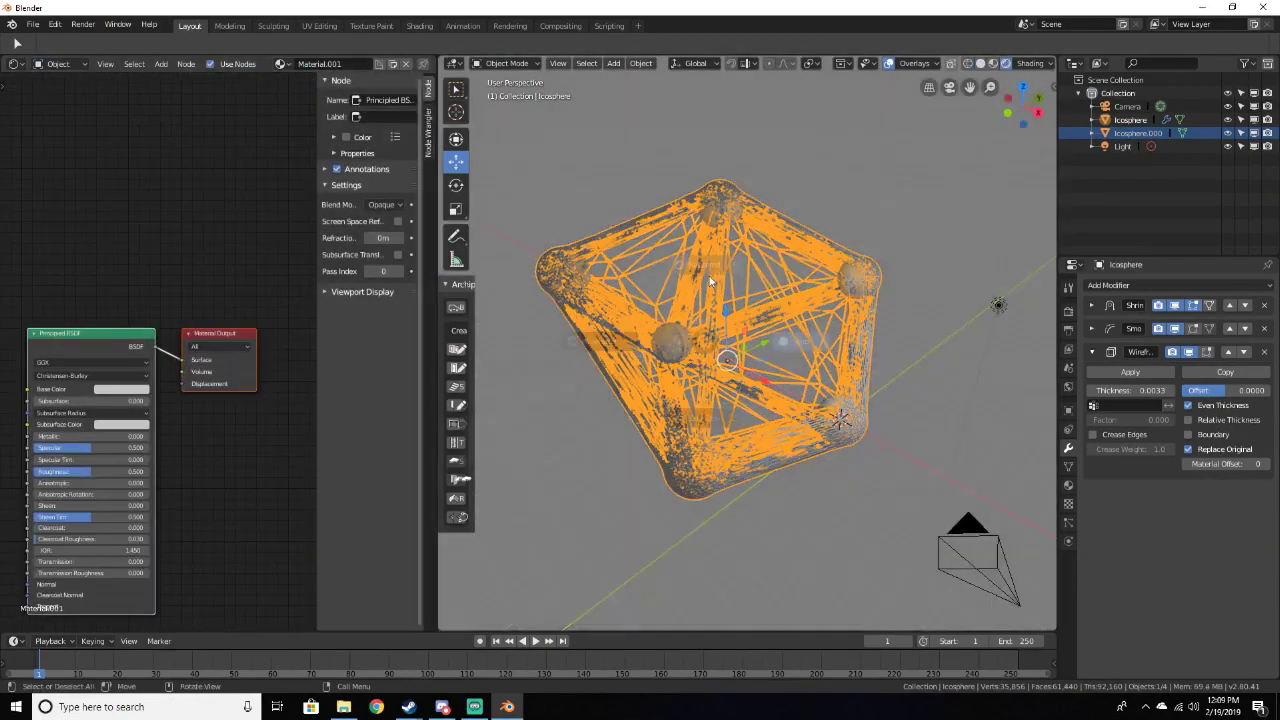
scroll(700, 257, up, 3)
click(694, 261)
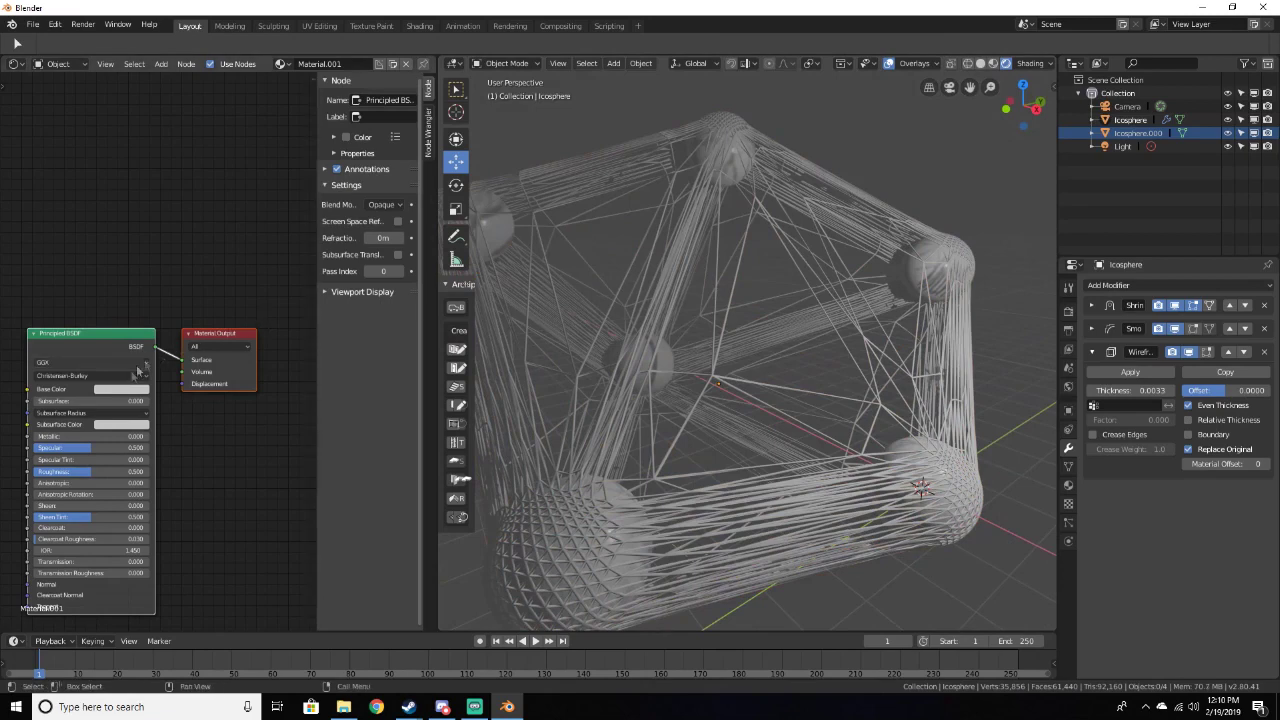
Set the wireframe material's base color to purple and its metallic value to 1.000
click(121, 391)
click(161, 286)
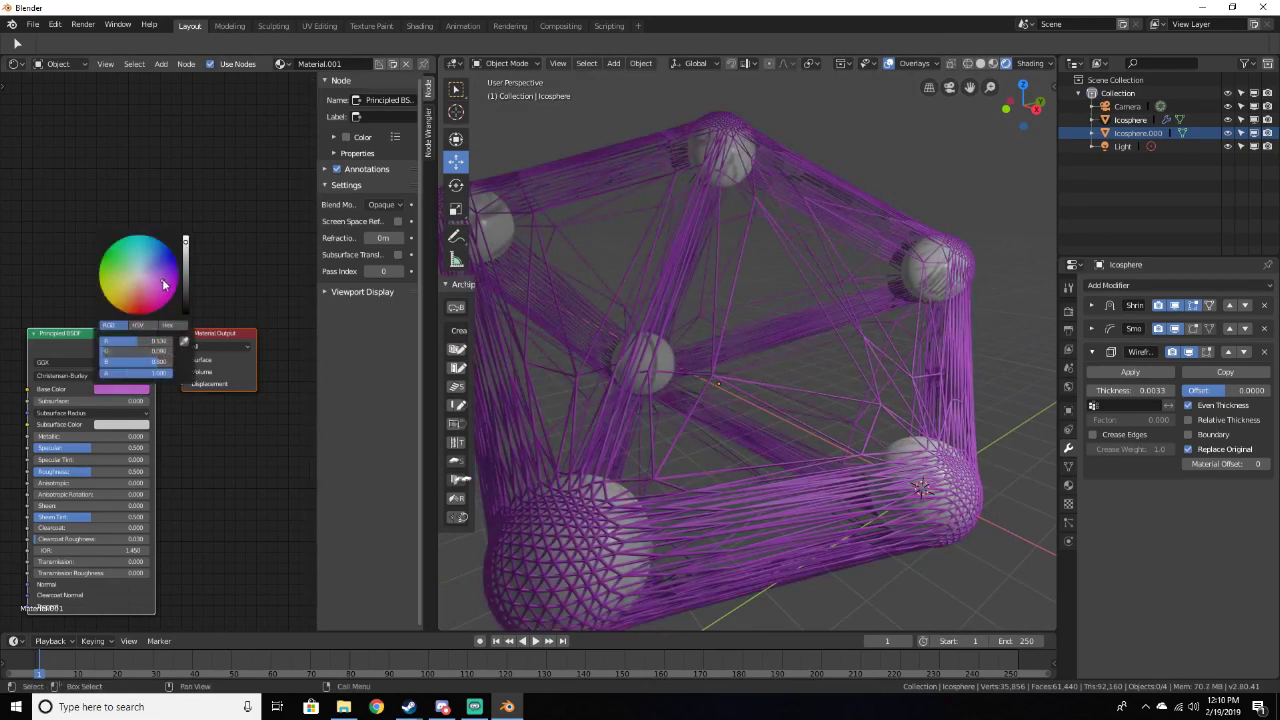
drag(95, 437, 149, 437)
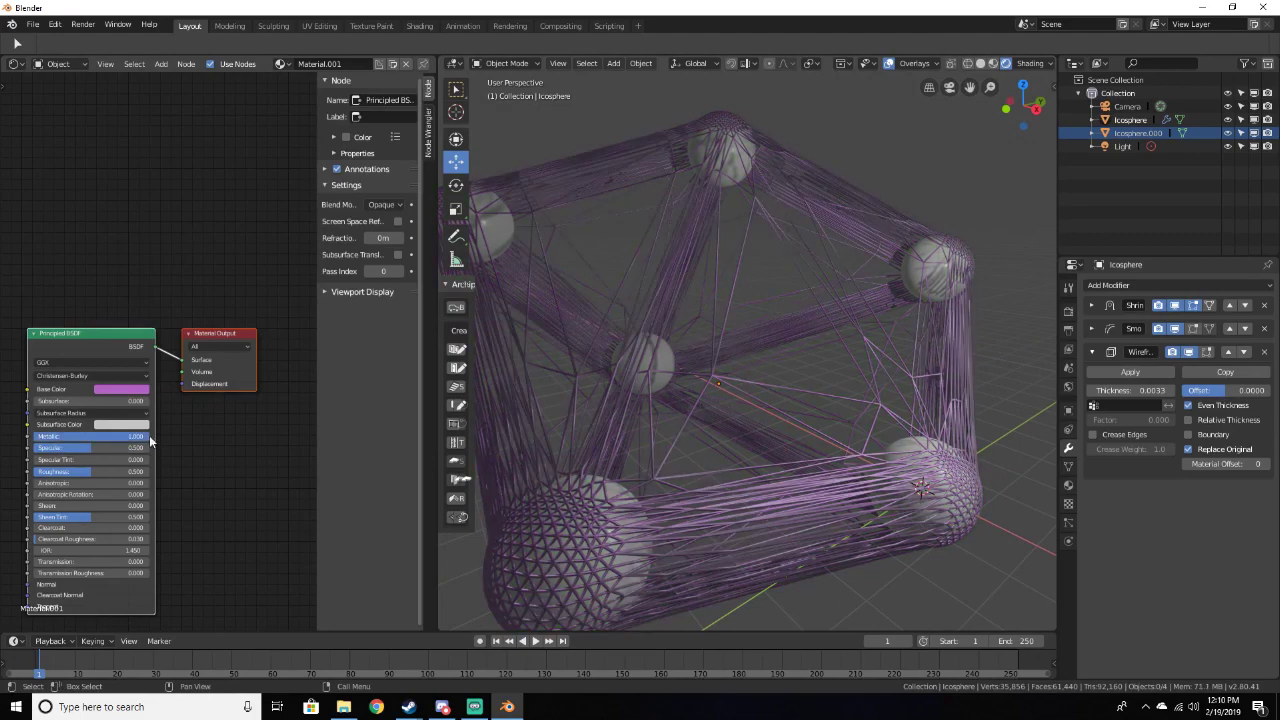
middle_drag(813, 486, 768, 466)
middle_drag(760, 463, 814, 440)
scroll(795, 457, down, 5)
scroll(768, 445, up, 4)
Give the small spheres a new material with light blue base color (R 0.168, G 0.445, B 0.800) and metallic 1.000
click(728, 220)
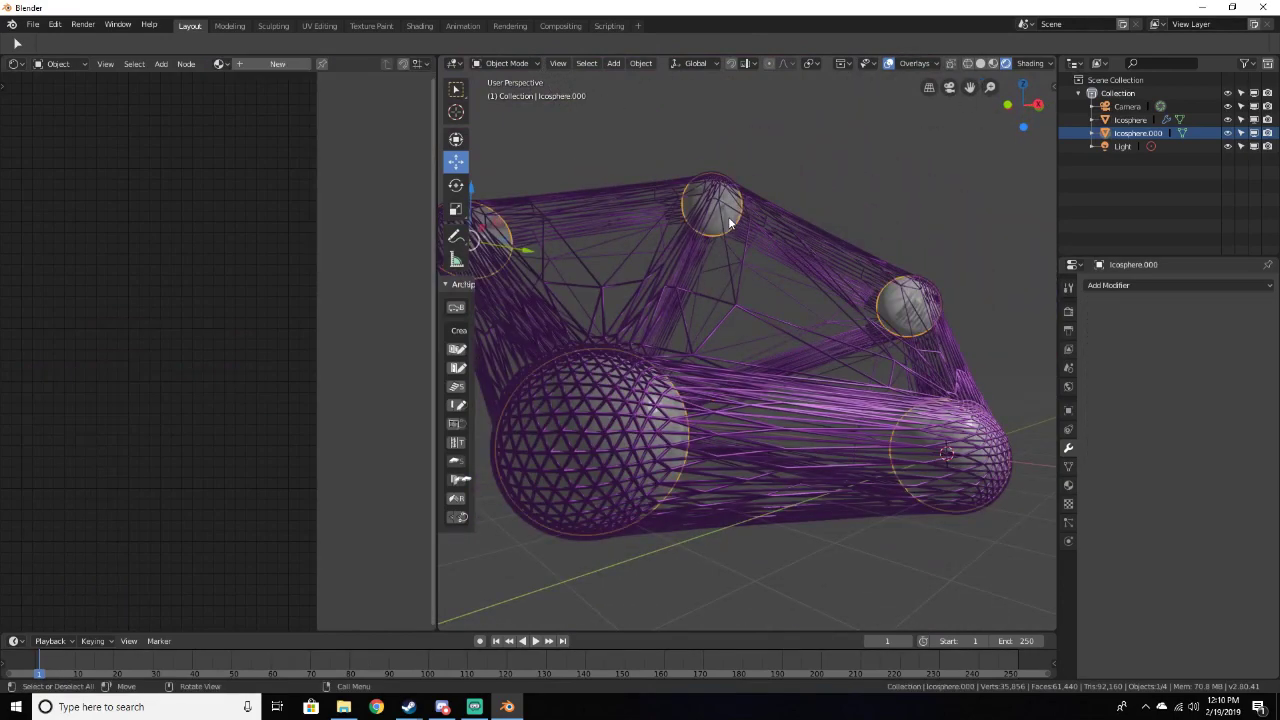
middle_drag(830, 278, 765, 290)
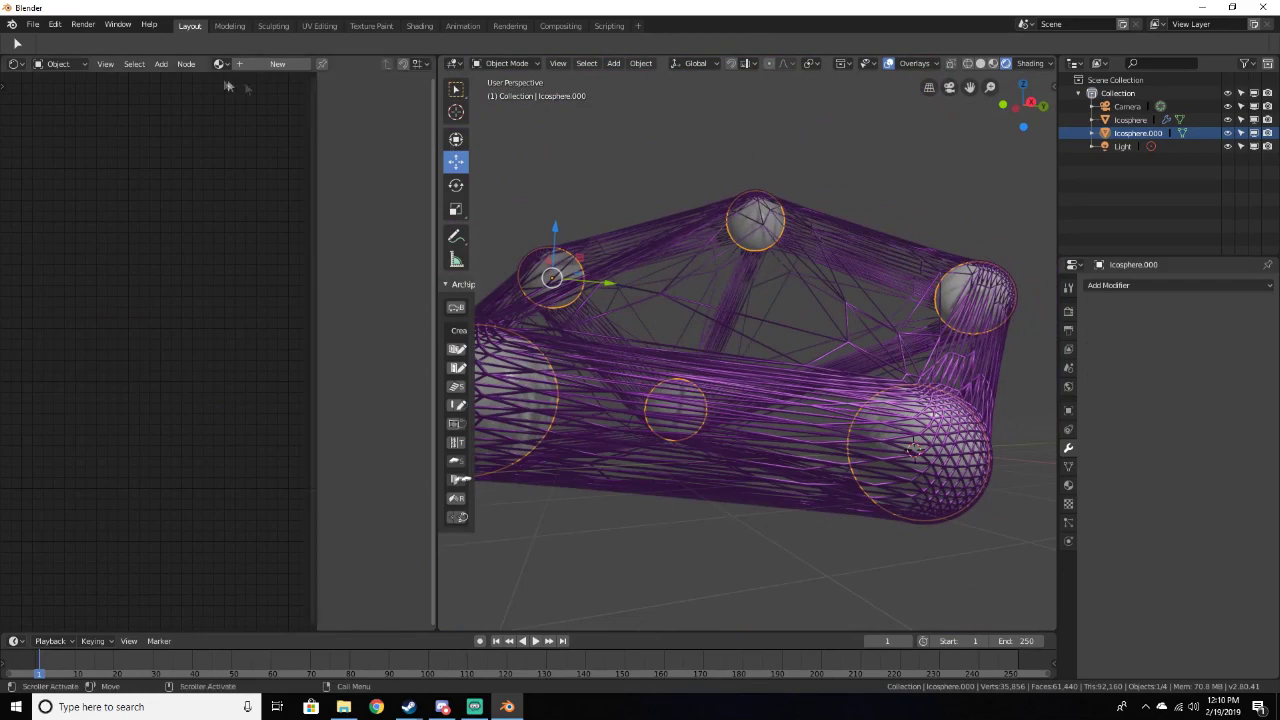
click(248, 66)
click(121, 403)
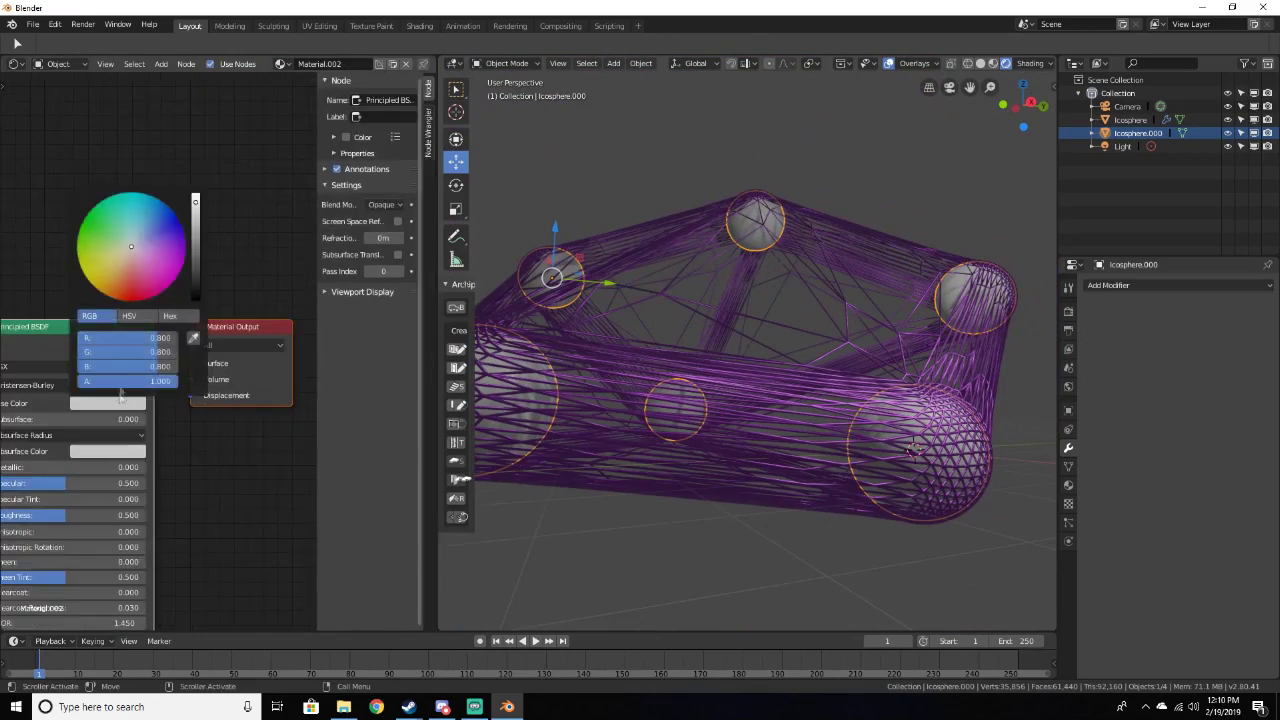
drag(147, 233, 148, 229)
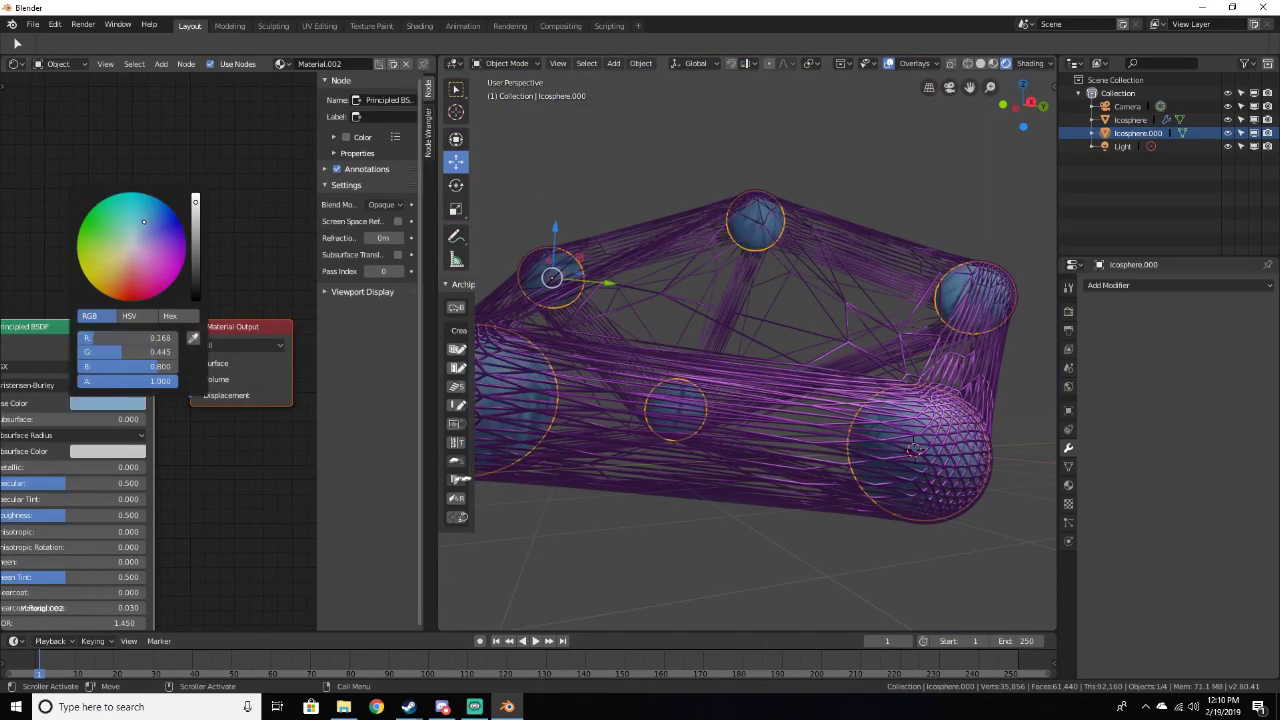
drag(80, 467, 146, 470)
mouse_move(597, 456)
middle_down()
mouse_move(552, 480)
mouse_move(634, 449)
mouse_move(978, 426)
mouse_move(697, 468)
mouse_move(594, 444)
middle_up()
scroll(697, 468, up, 3)
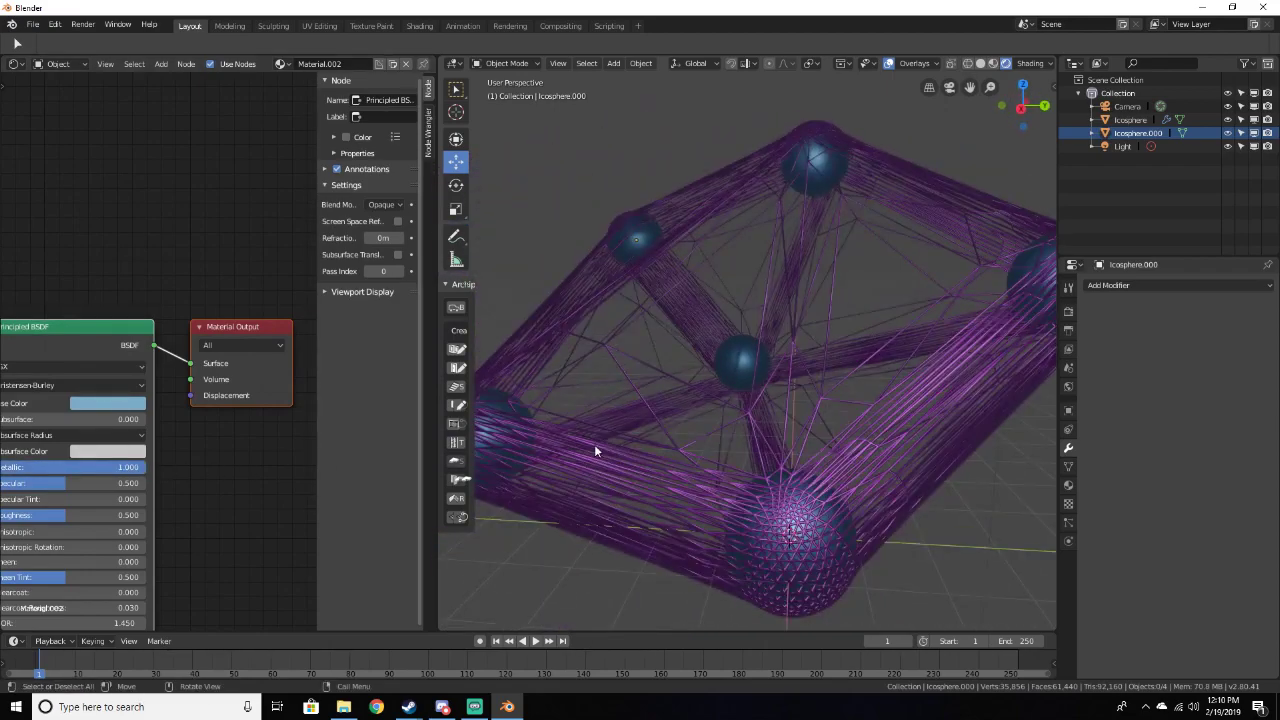
scroll(649, 428, down, 5)
Narrow the Shader Editor so the 3D viewport becomes wider
drag(438, 210, 236, 210)
middle_drag(690, 440, 725, 366)
scroll(685, 420, down, 5)
scroll(725, 366, up, 4)
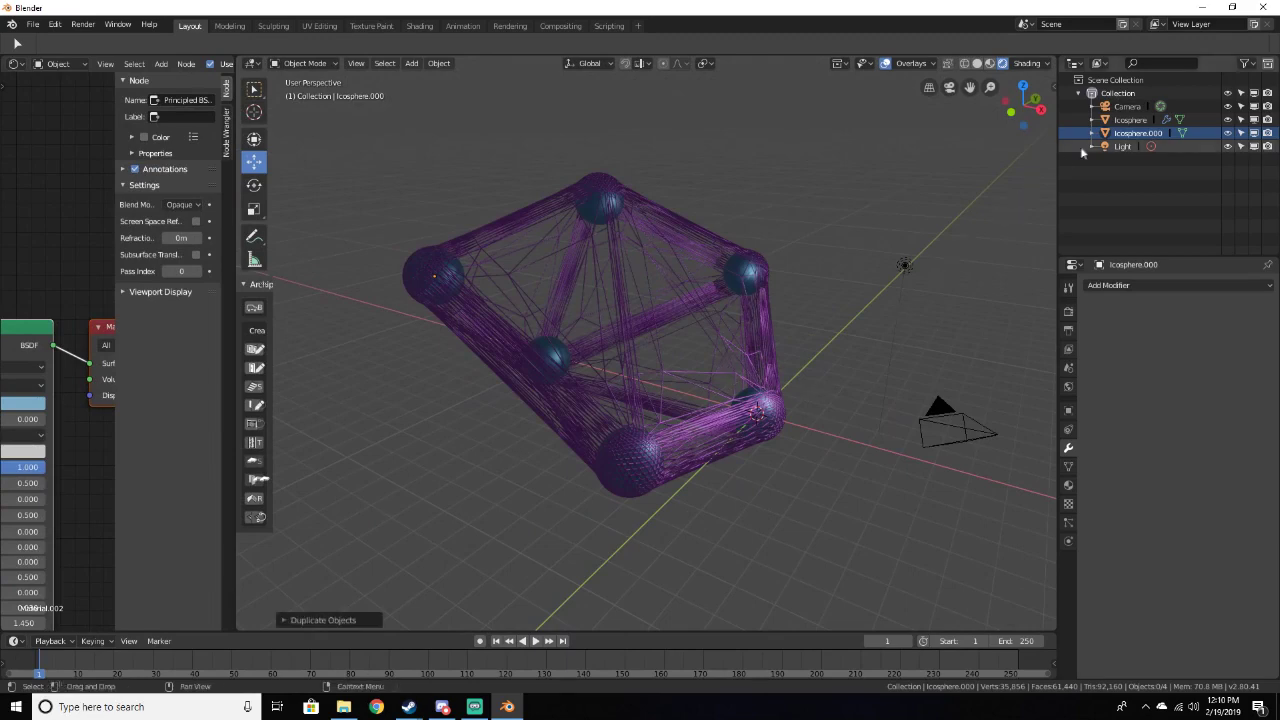
Add a plane mesh and scale it up into a large floor beneath the wireframe form
key(shift+a)
mouse_move(800, 358)
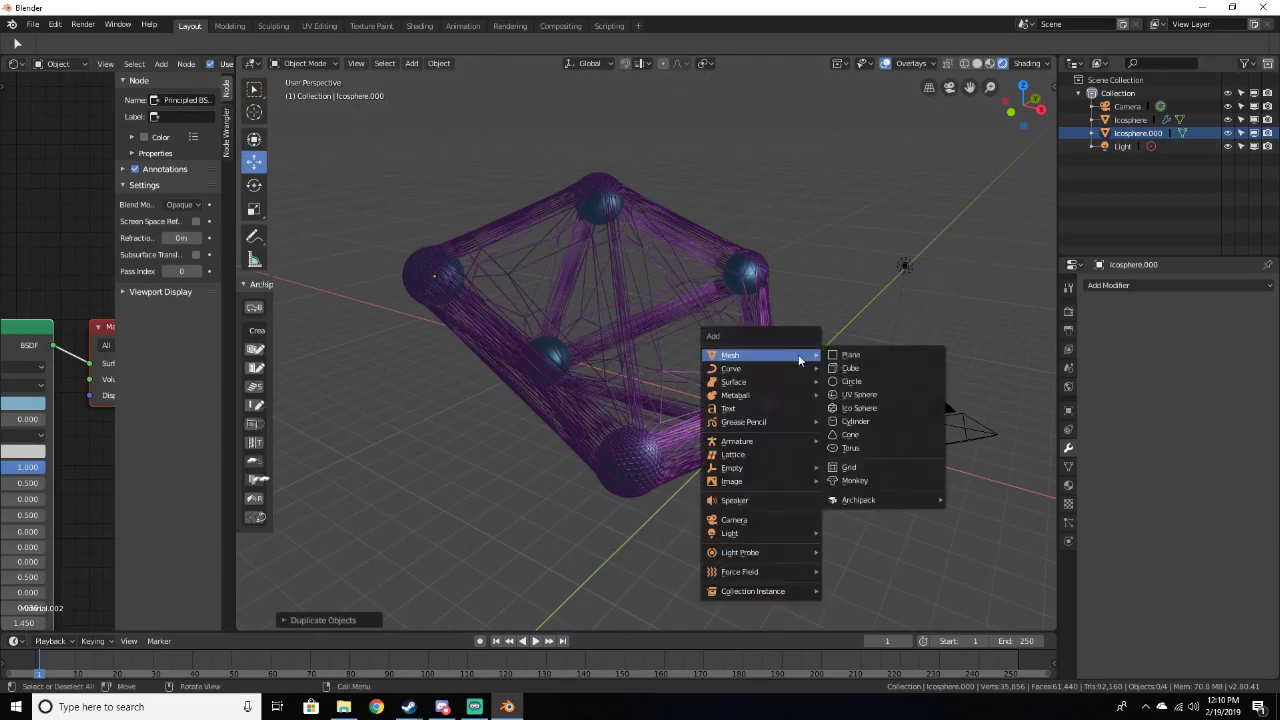
click(869, 354)
middle_drag(869, 354, 718, 360)
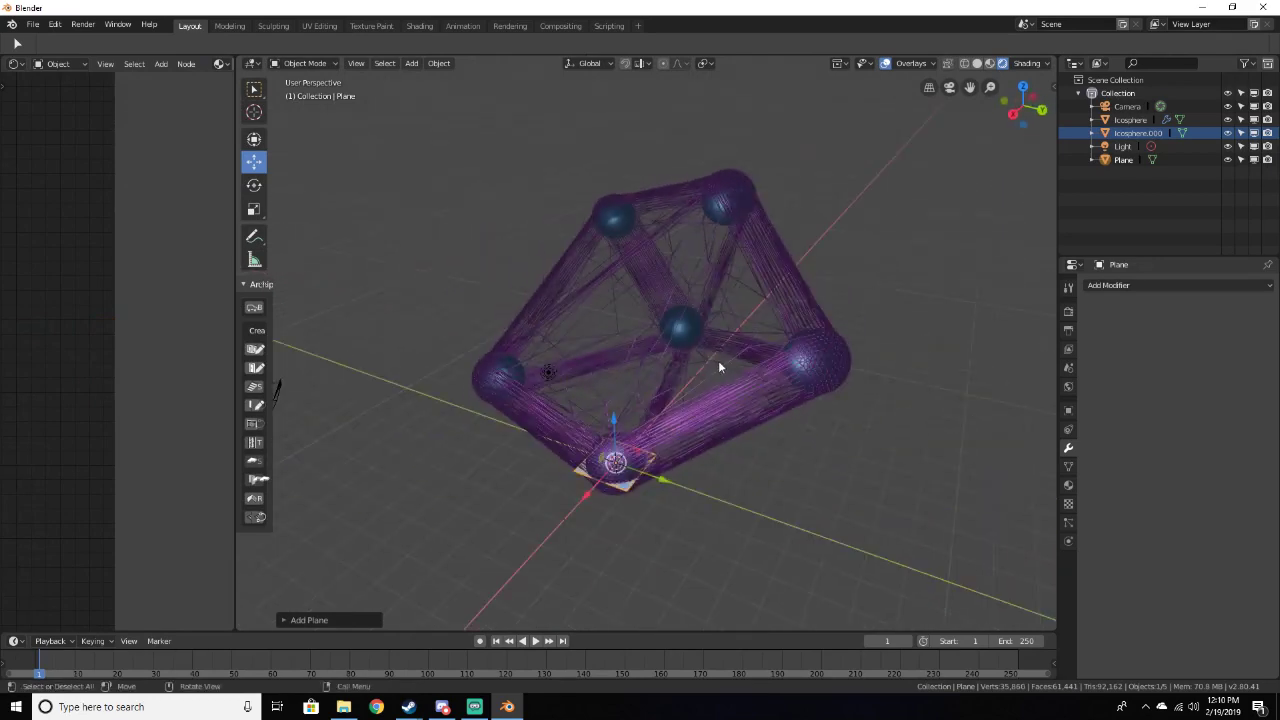
key(s)
click(837, 578)
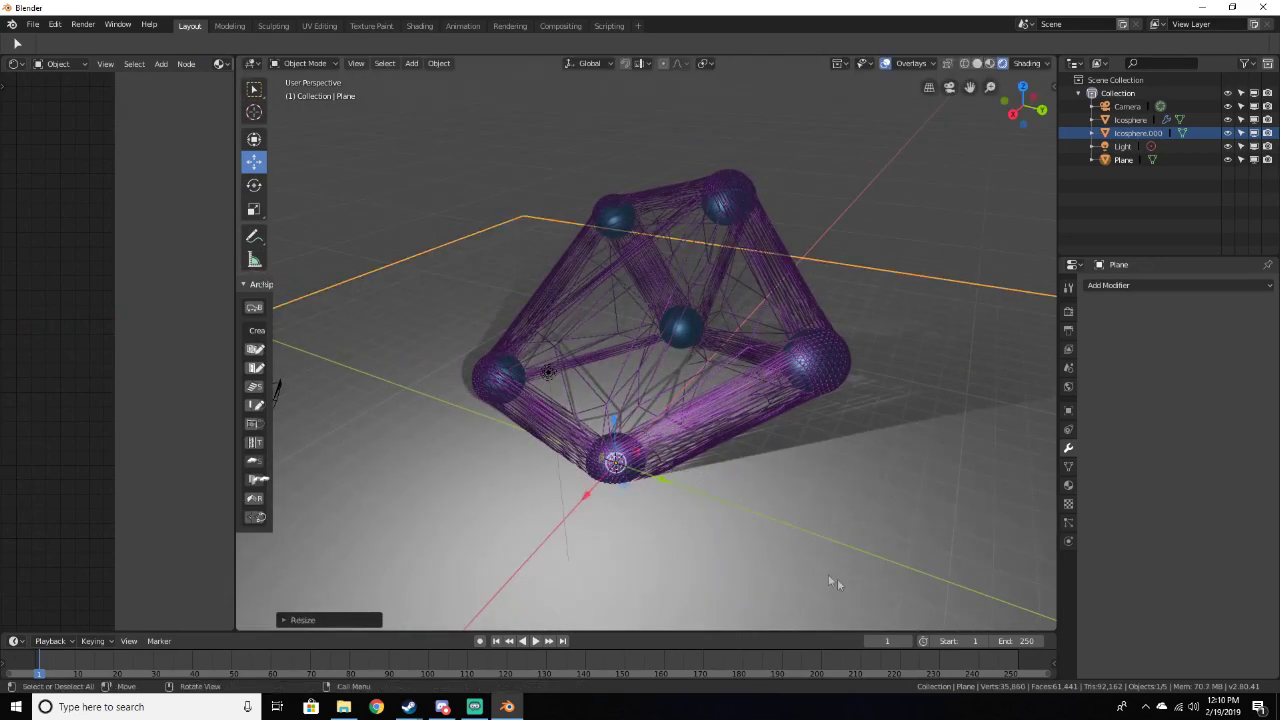
Move the floor plane so that most of it extends behind the wireframe form
scroll(621, 447, down, 4)
drag(613, 420, 665, 367)
drag(679, 305, 672, 319)
drag(663, 380, 691, 351)
middle_drag(692, 349, 583, 338)
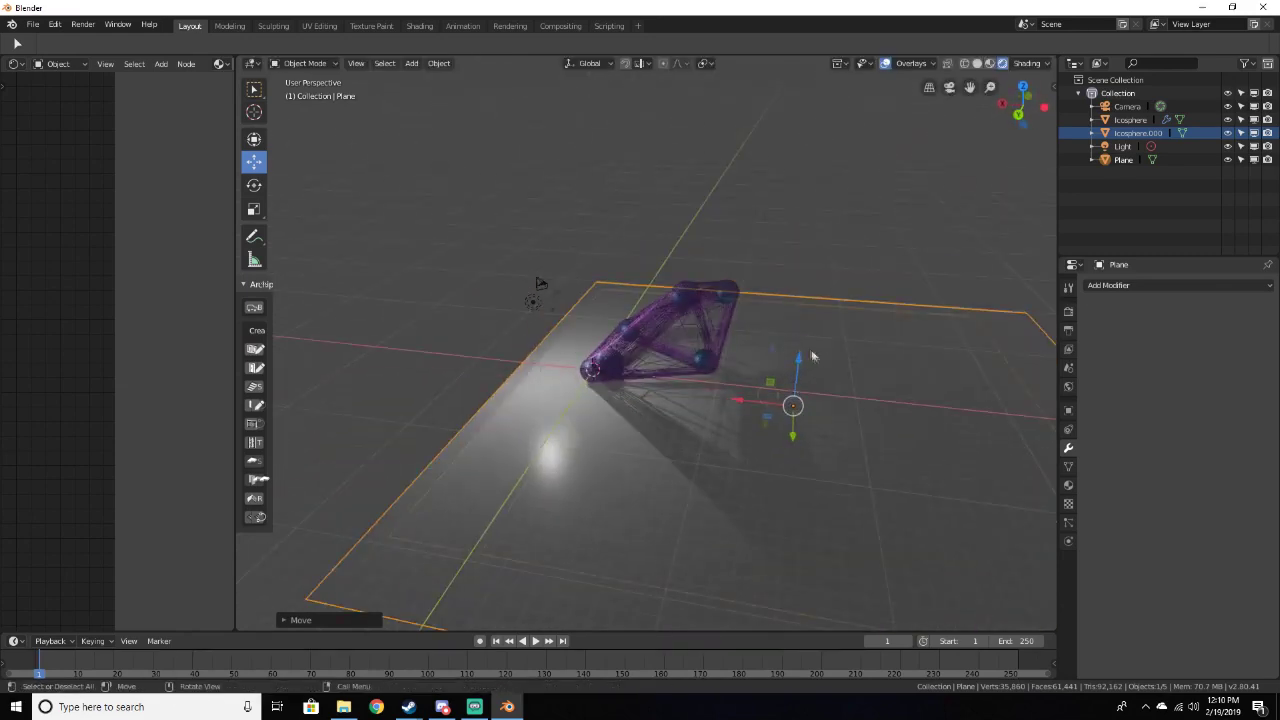
In Edit Mode, select the plane's far edge behind the form and extrude it up along global Z as a backdrop wall
scroll(808, 354, down, 2)
shift+middle_drag(914, 364, 724, 336)
scroll(633, 345, up, 3)
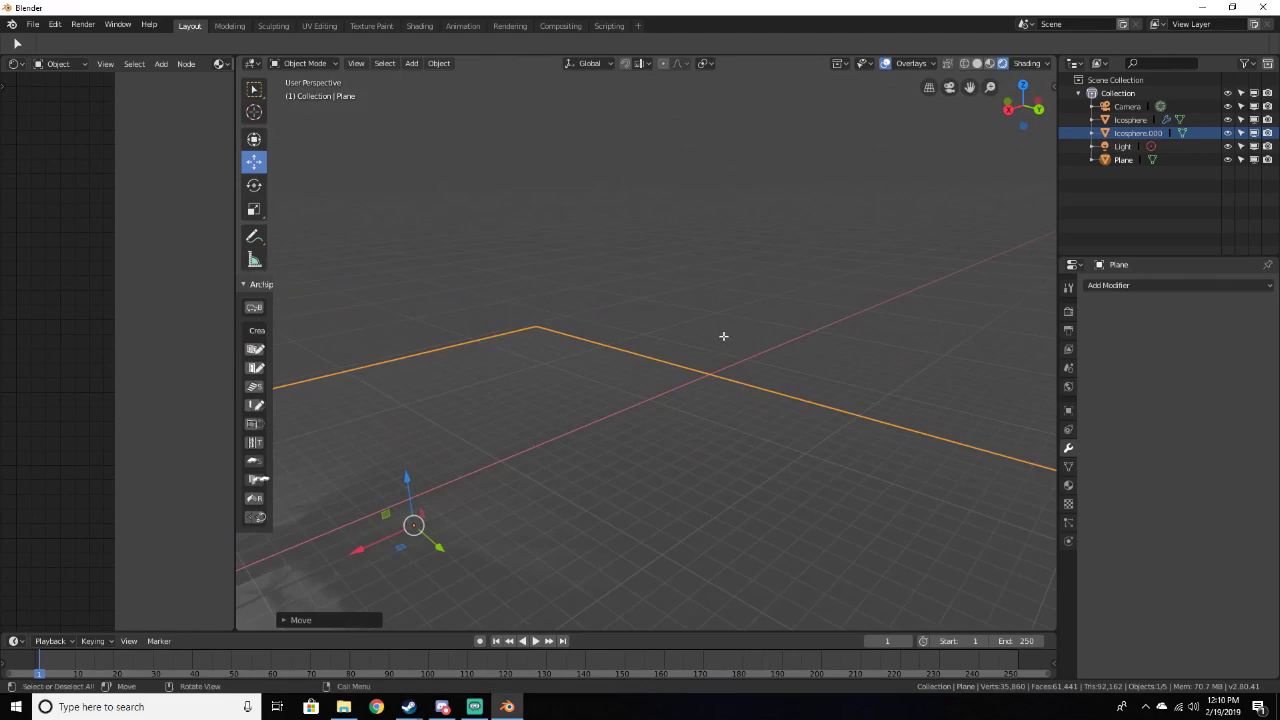
key(Tab)
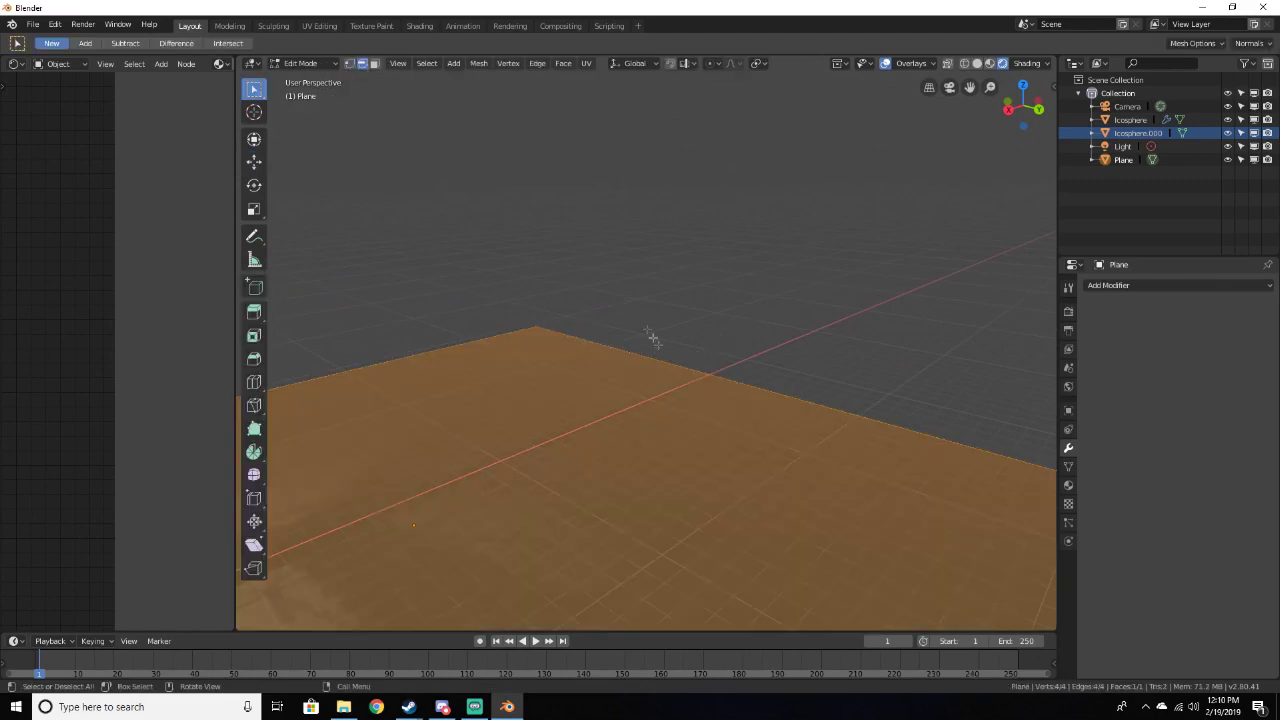
right_click(678, 366)
click(772, 394)
middle_drag(774, 393, 785, 383)
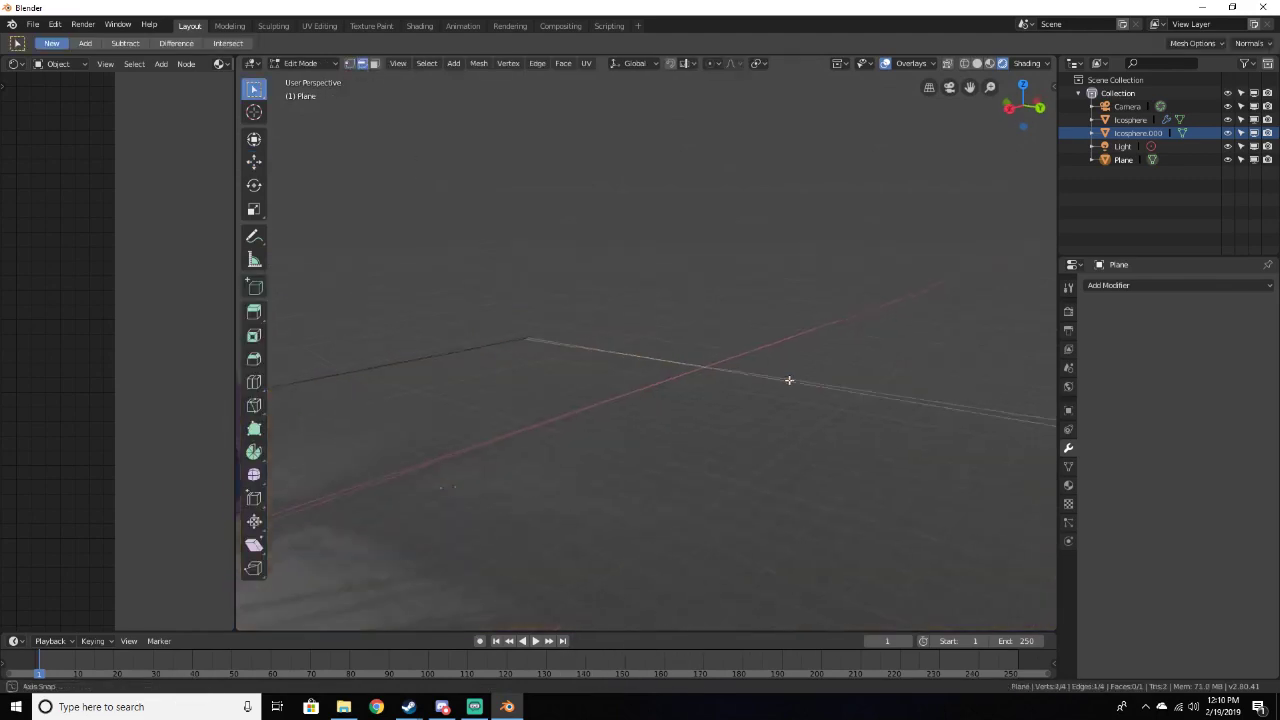
scroll(789, 380, down, 3)
scroll(789, 380, down, 2)
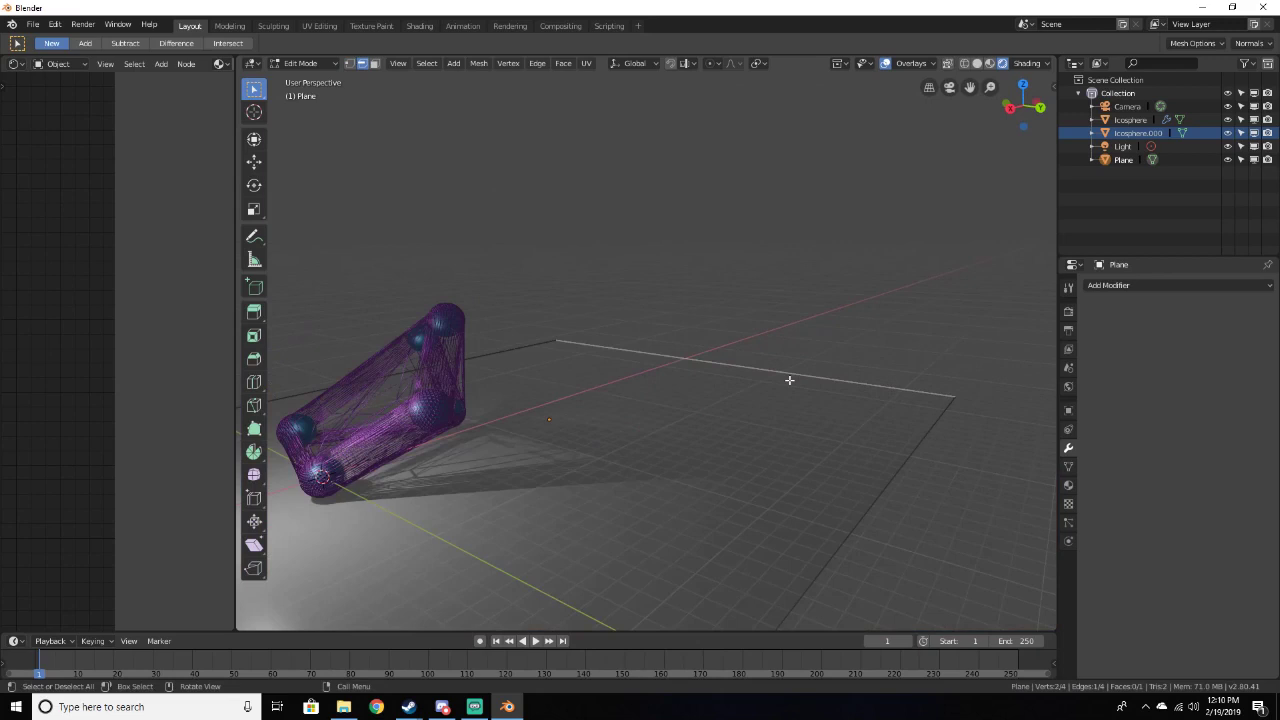
key(e)
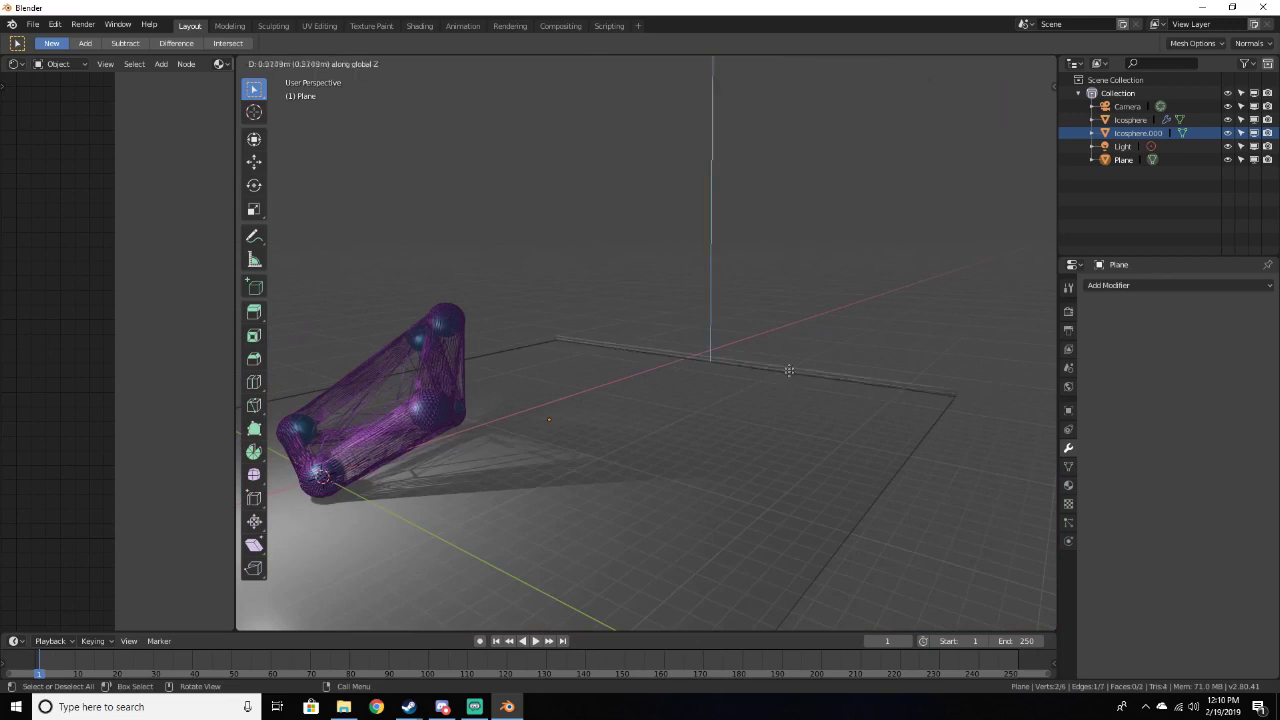
click(775, 80)
middle_drag(771, 194, 565, 151)
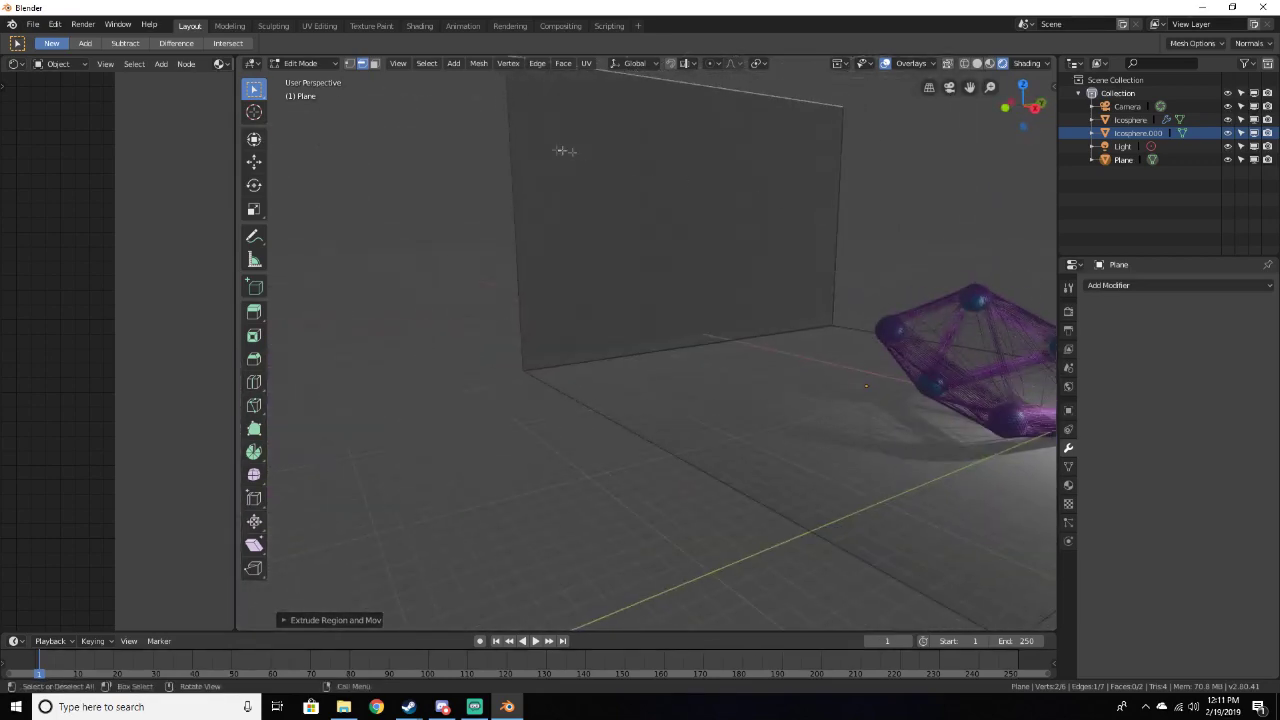
Bevel the edge between floor and backdrop wall with 6 segments into a wide curve and return to Object Mode
right_click(621, 354)
click(702, 344)
middle_drag(708, 341, 735, 342)
key(ctrl+b)
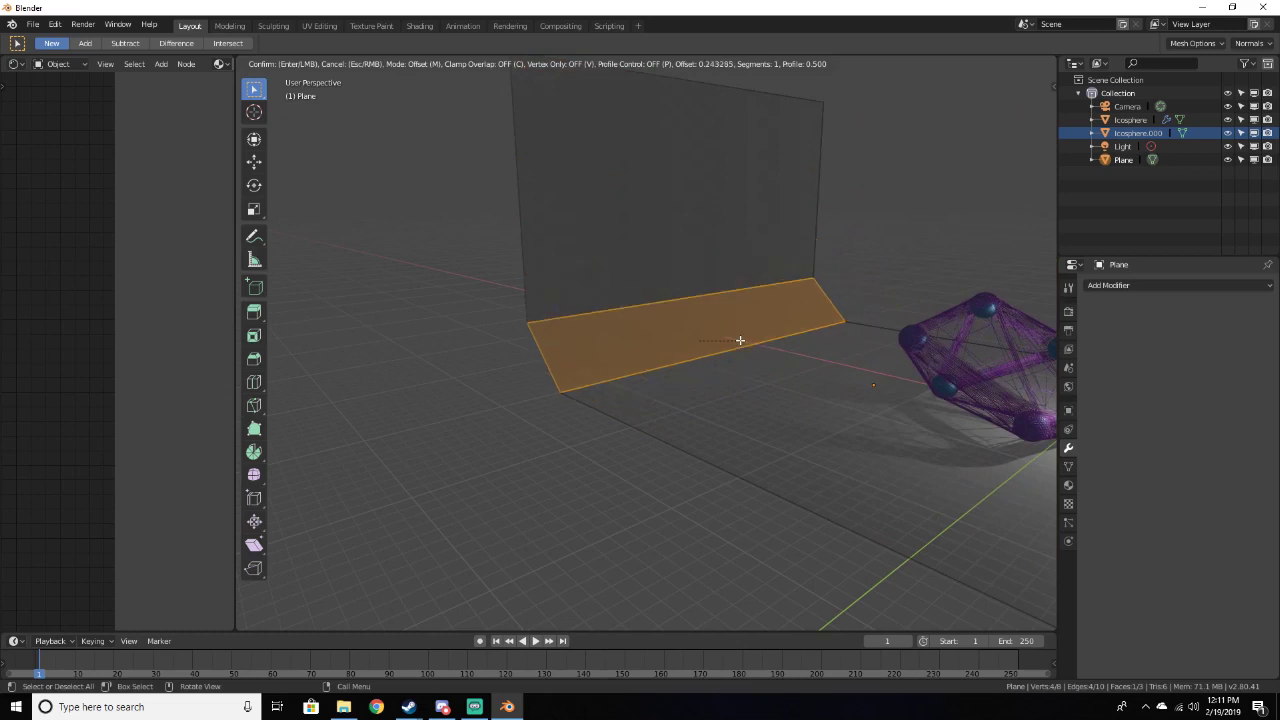
scroll(740, 340, up, 5)
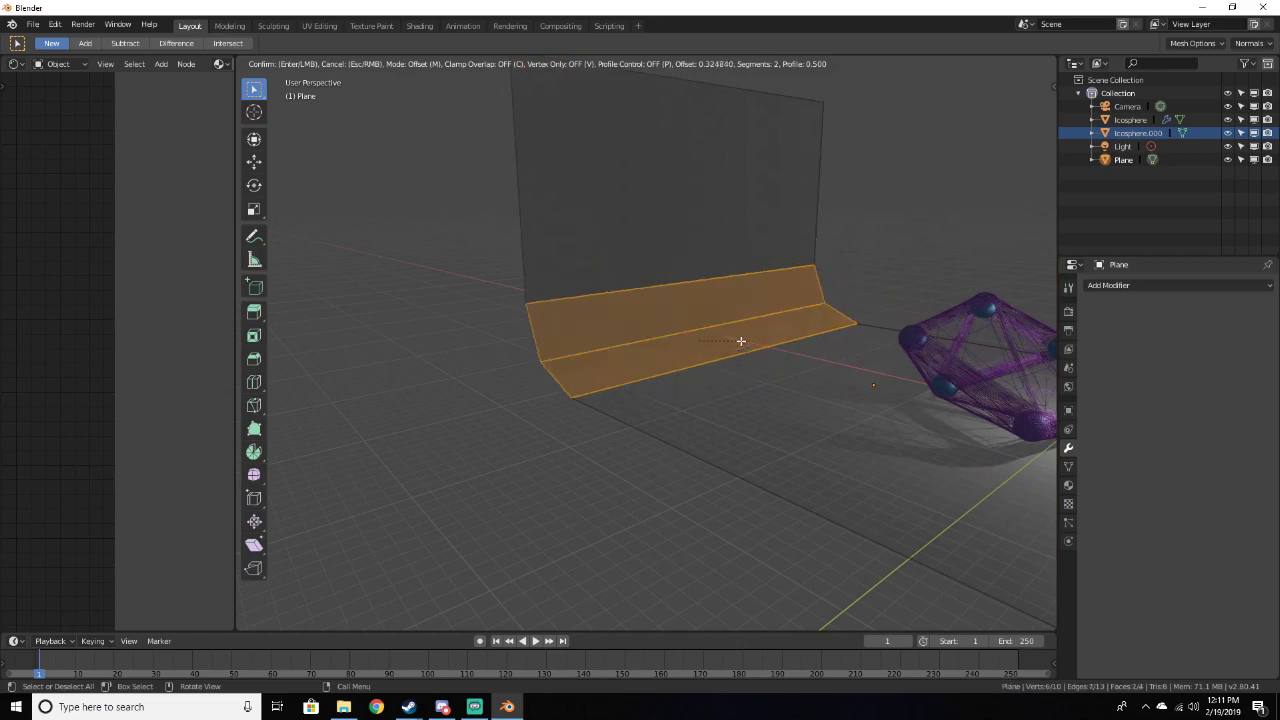
scroll(740, 341, up, 1)
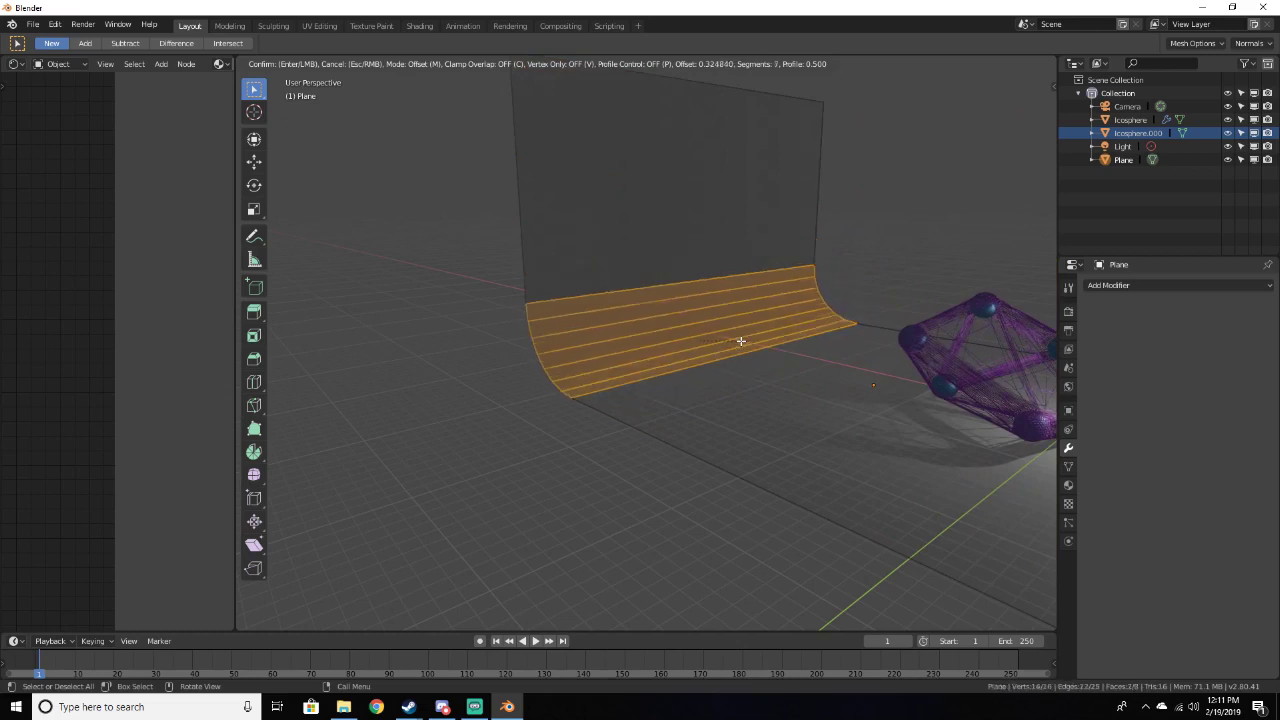
scroll(740, 341, down, 1)
click(740, 341)
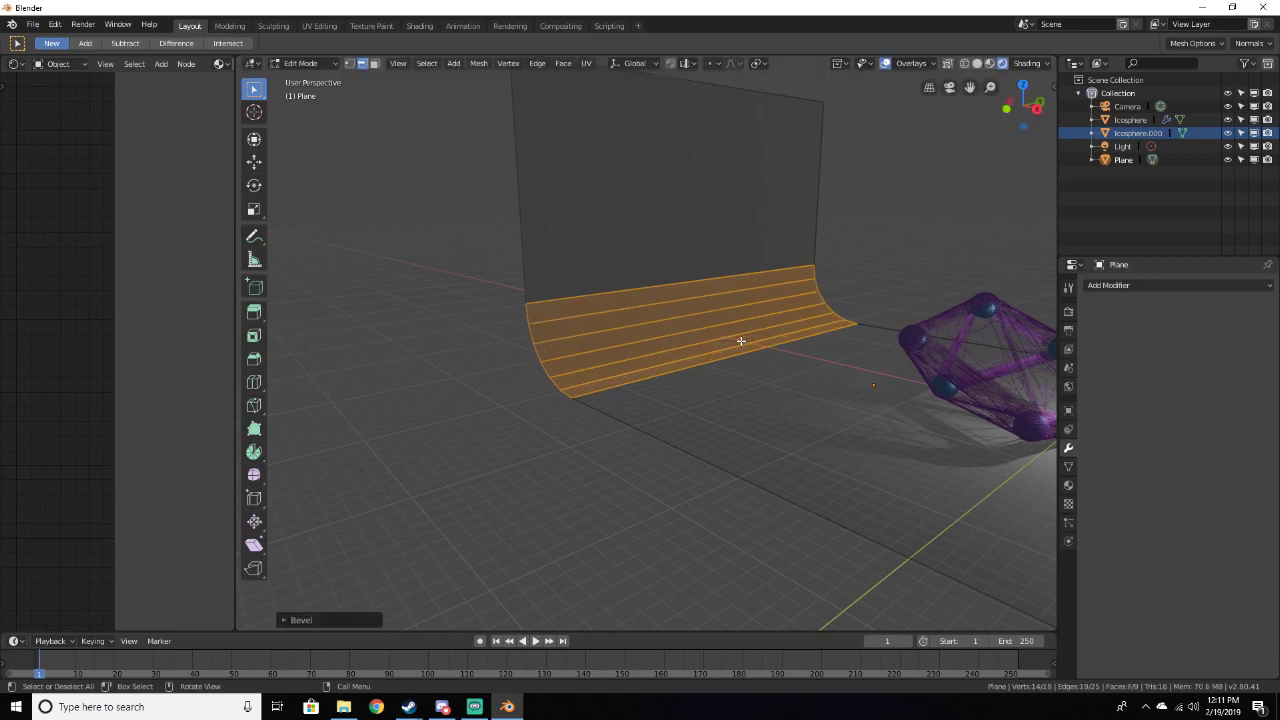
key(Tab)
Examine the backdrop's bevelled curve up close and from the front with the wireframe form
middle_drag(690, 325, 726, 316)
scroll(642, 328, up, 4)
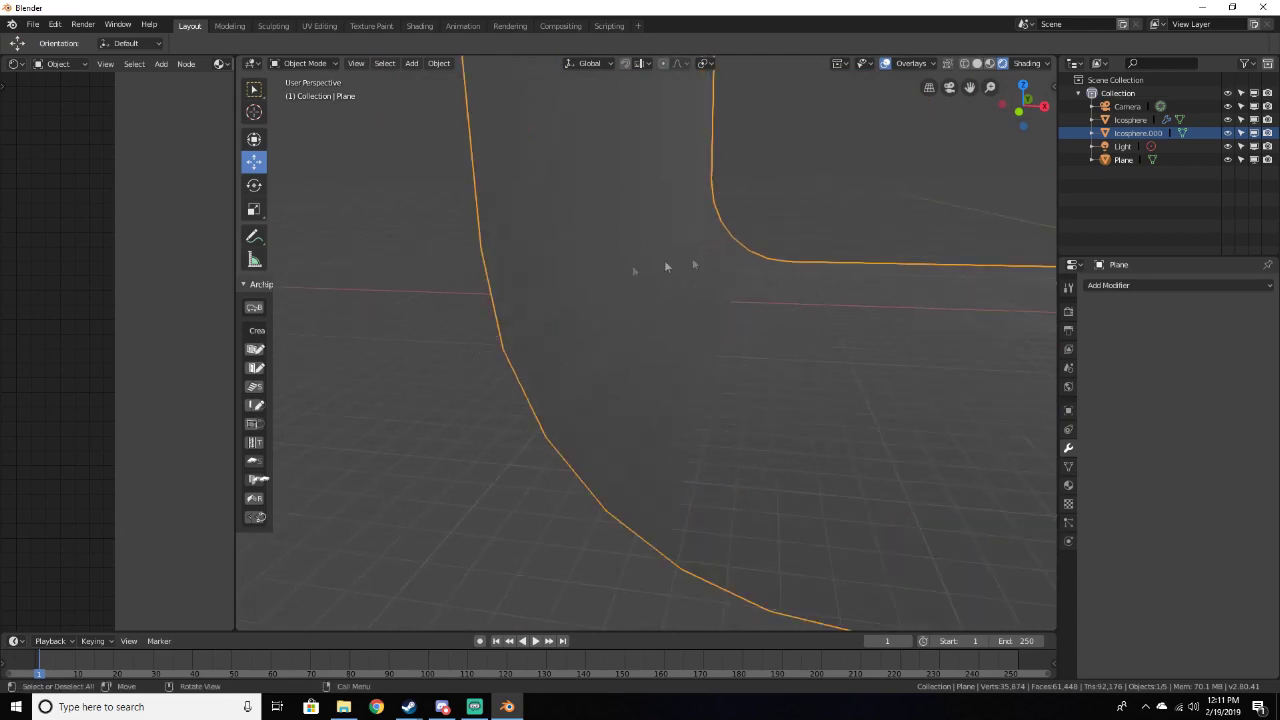
right_click(667, 371)
key(Escape)
middle_drag(697, 384, 613, 367)
scroll(613, 367, down, 7)
middle_drag(621, 318, 600, 348)
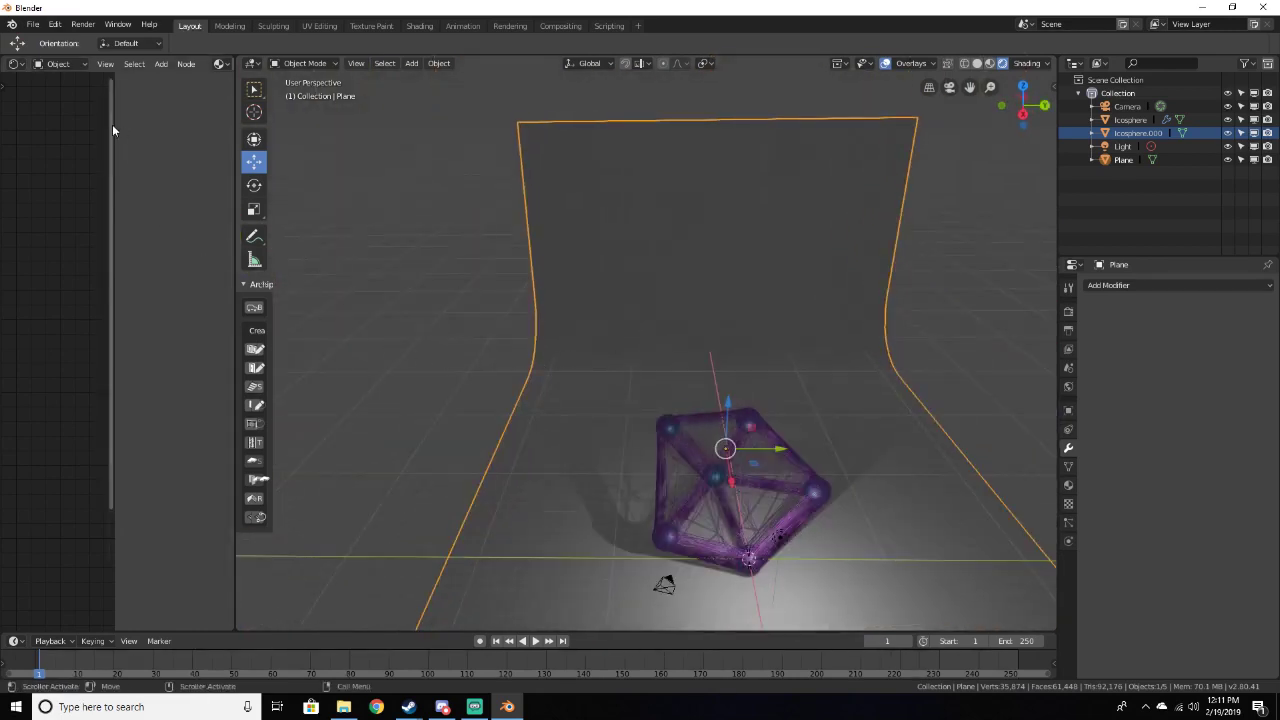
Collapse the Shader Editor's sidebar and delete the existing light from the scene
drag(113, 126, 240, 148)
middle_drag(682, 394, 635, 360)
click(434, 290)
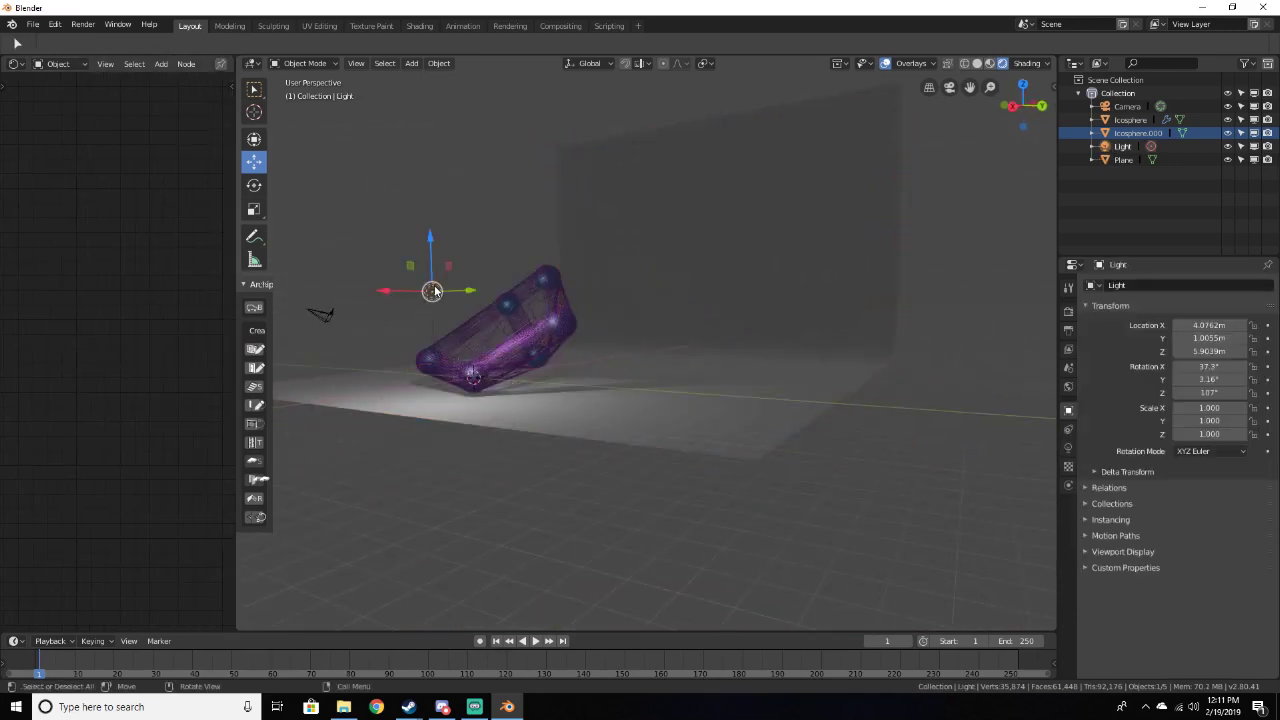
key(Delete)
Add an area light, raise it above the floor and move it along Y to one side of the form
middle_drag(544, 345, 580, 393)
key(shift+a)
mouse_move(576, 390)
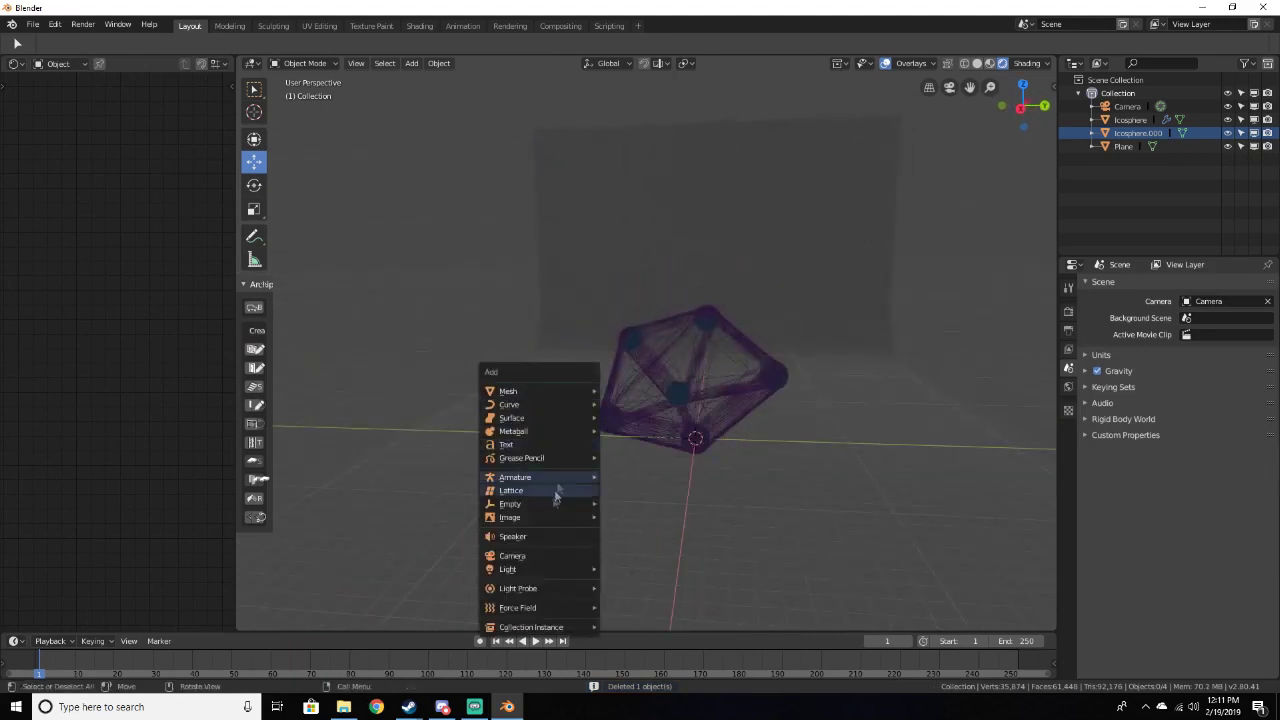
mouse_move(539, 573)
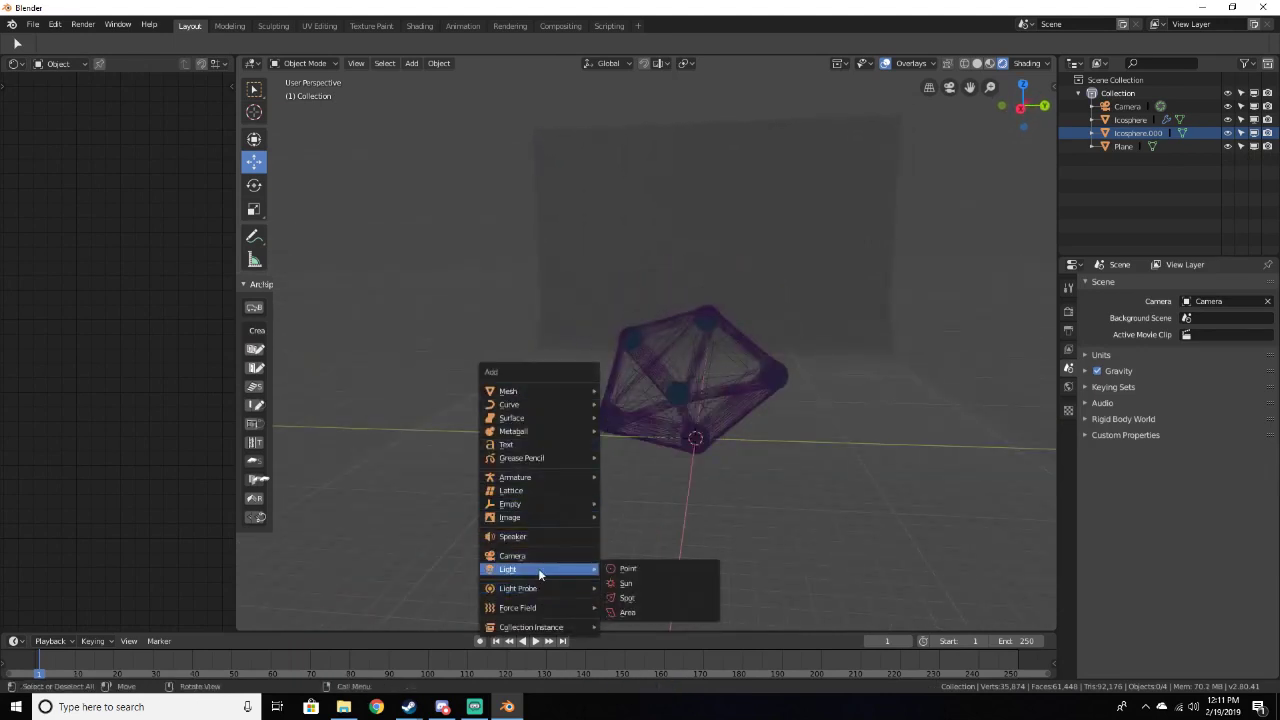
click(630, 612)
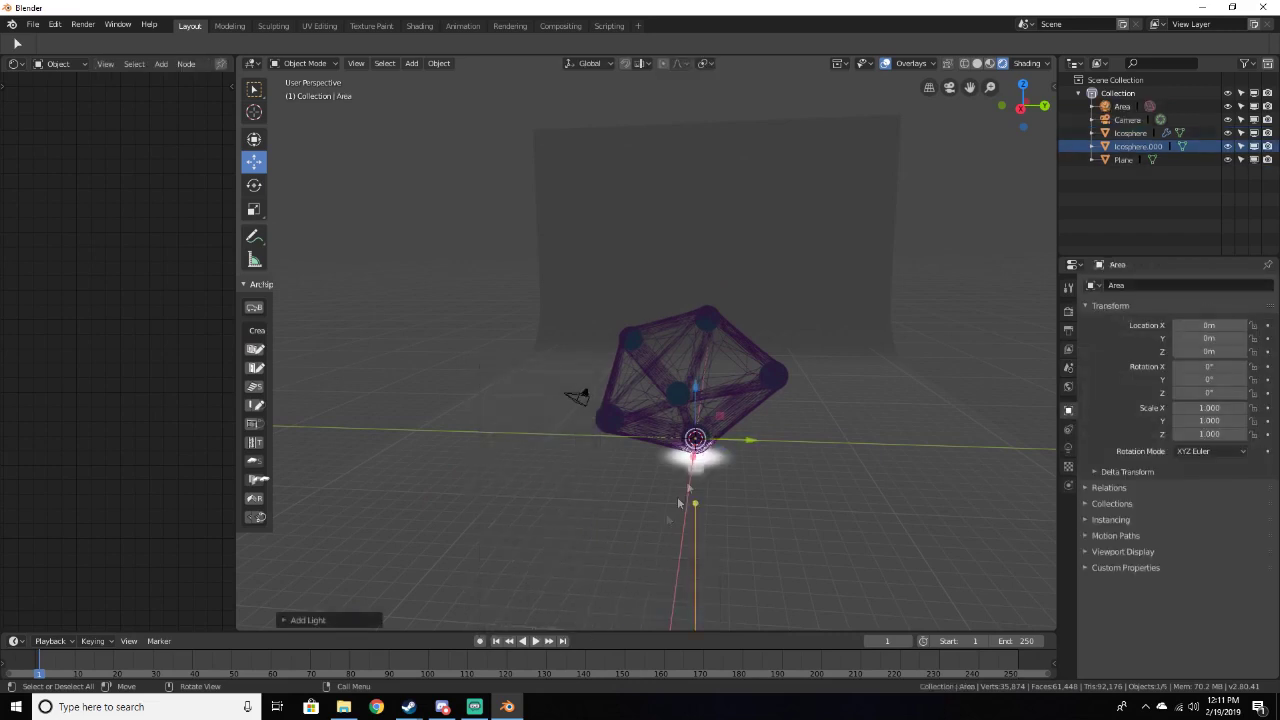
drag(697, 422, 686, 277)
drag(747, 307, 908, 317)
middle_drag(908, 317, 868, 343)
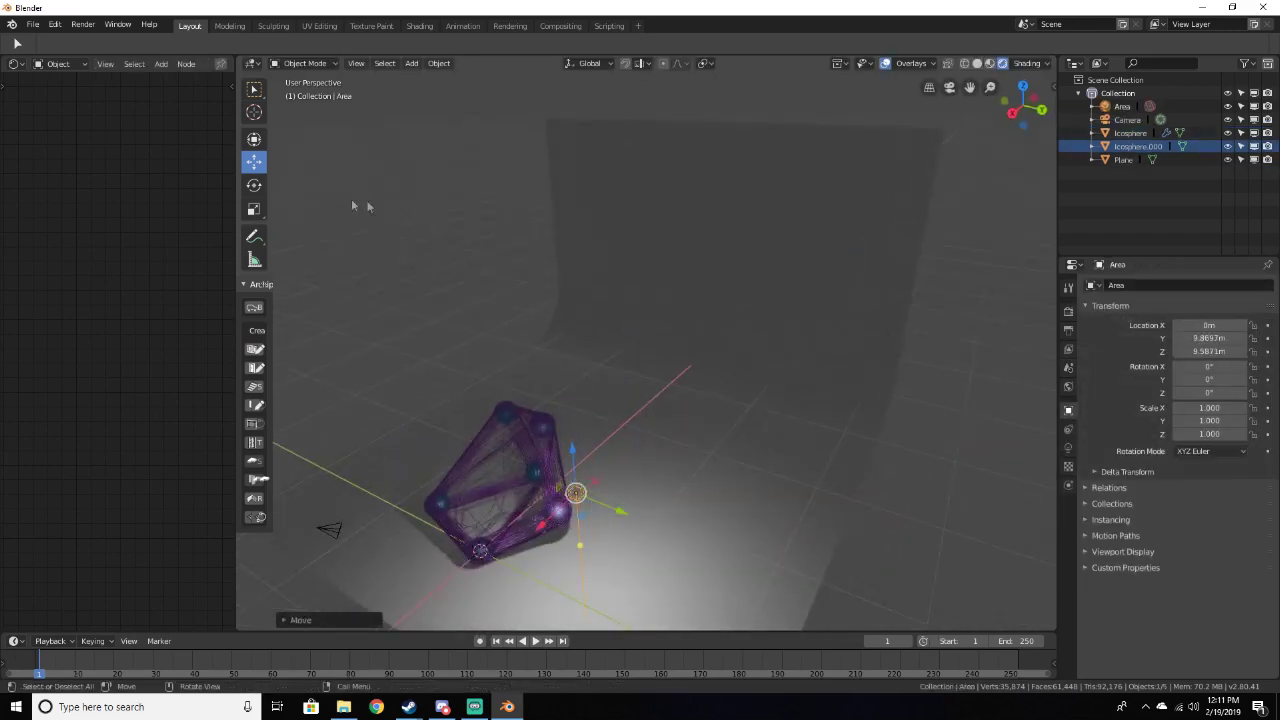
Rotate the area light about -76° around X and place it lower and farther away beside the form
click(254, 186)
drag(596, 500, 617, 510)
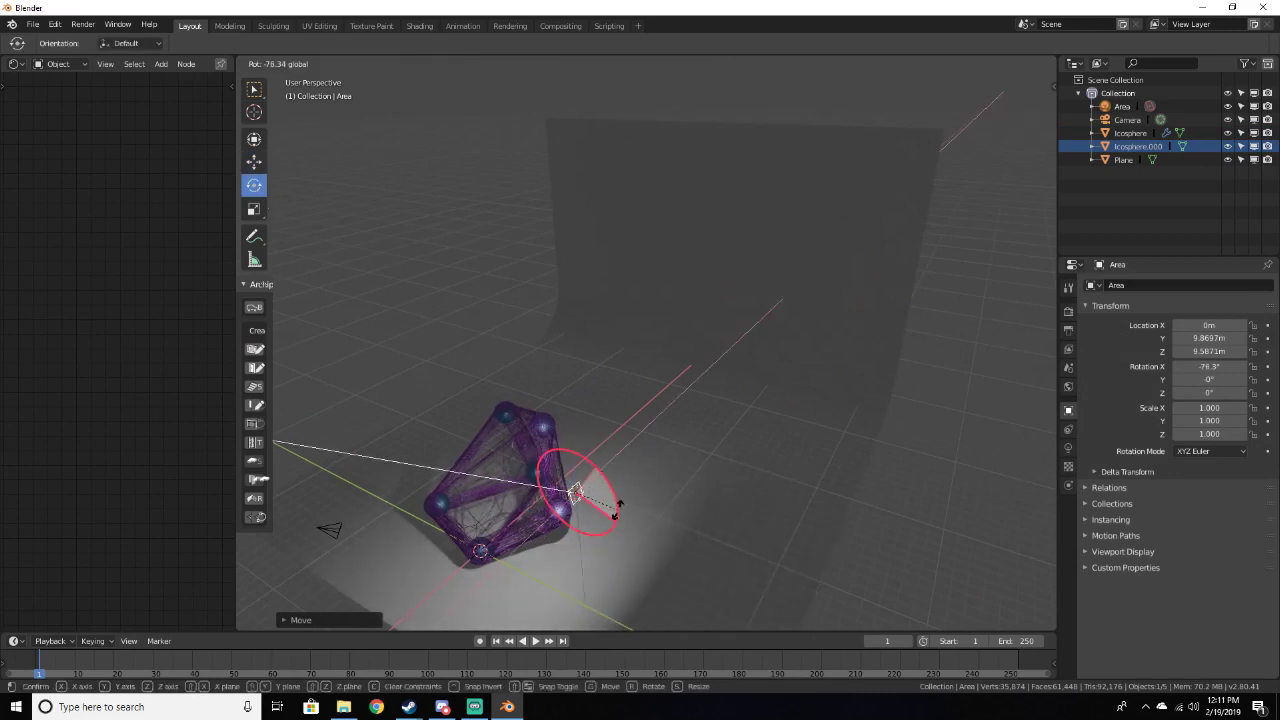
middle_drag(612, 505, 448, 280)
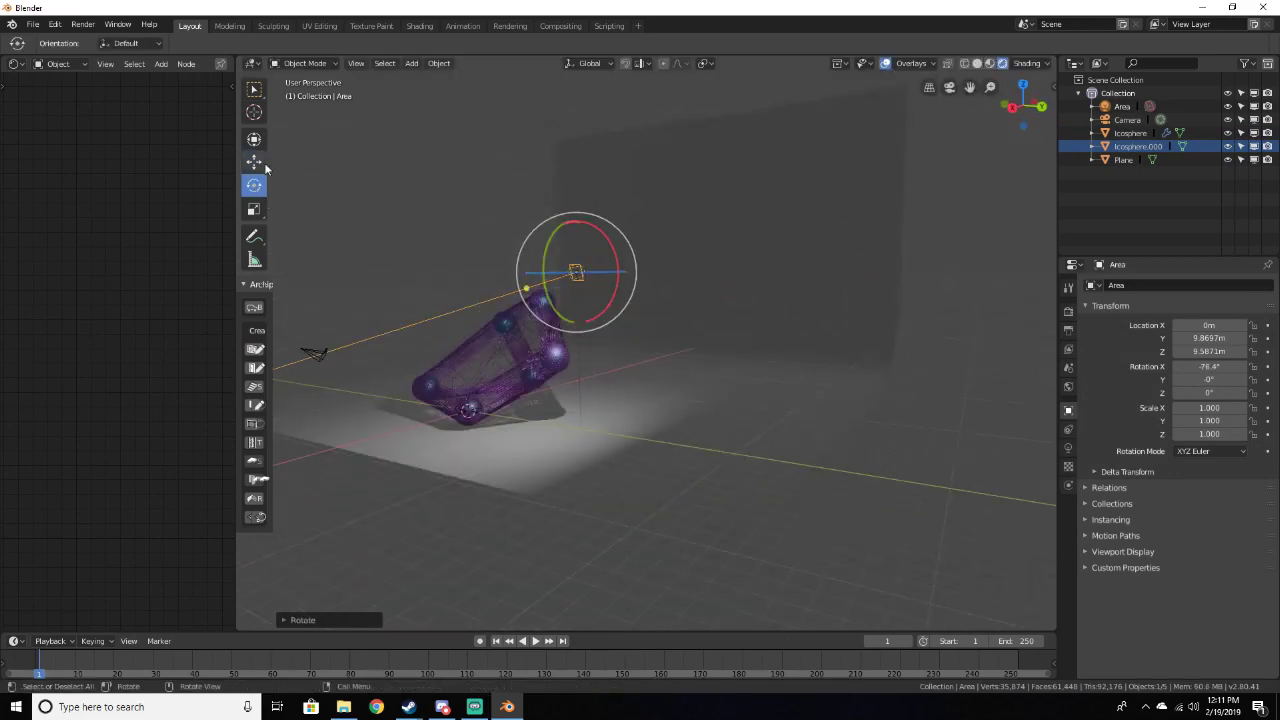
middle_drag(573, 258, 500, 333)
drag(393, 440, 577, 514)
middle_drag(577, 514, 667, 515)
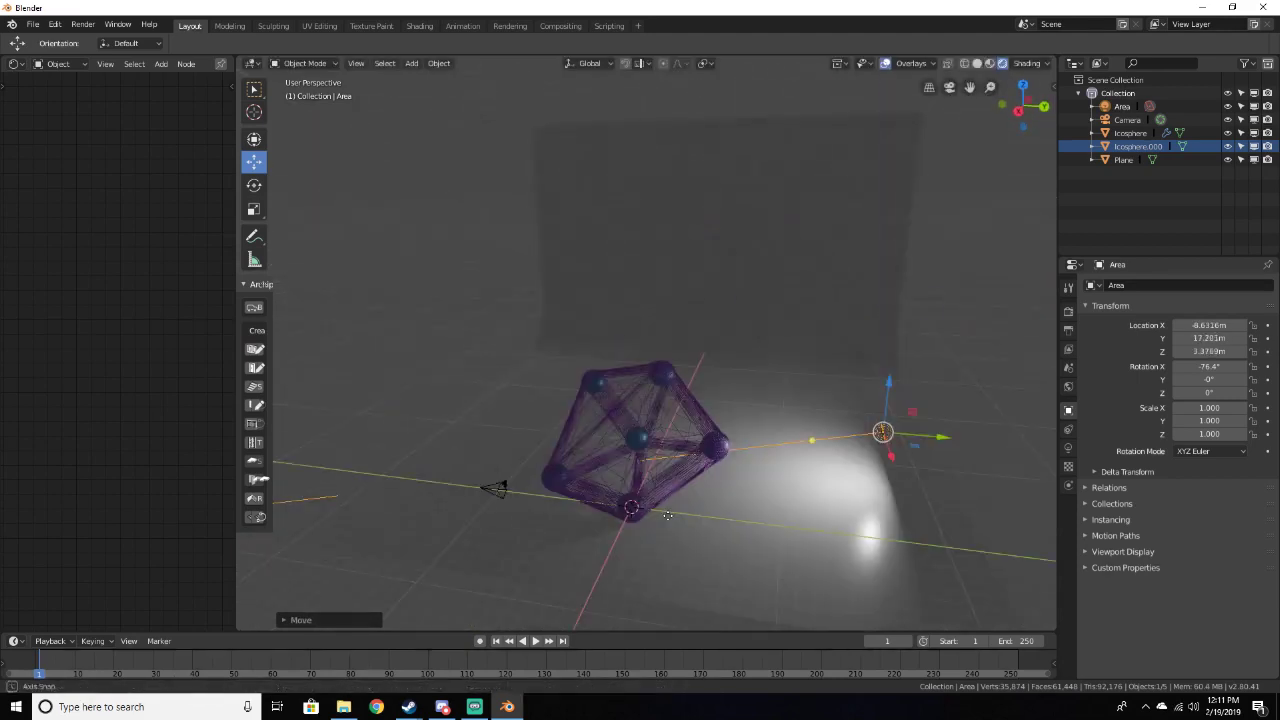
Set the world background color to black
scroll(667, 515, up, 5)
click(1068, 386)
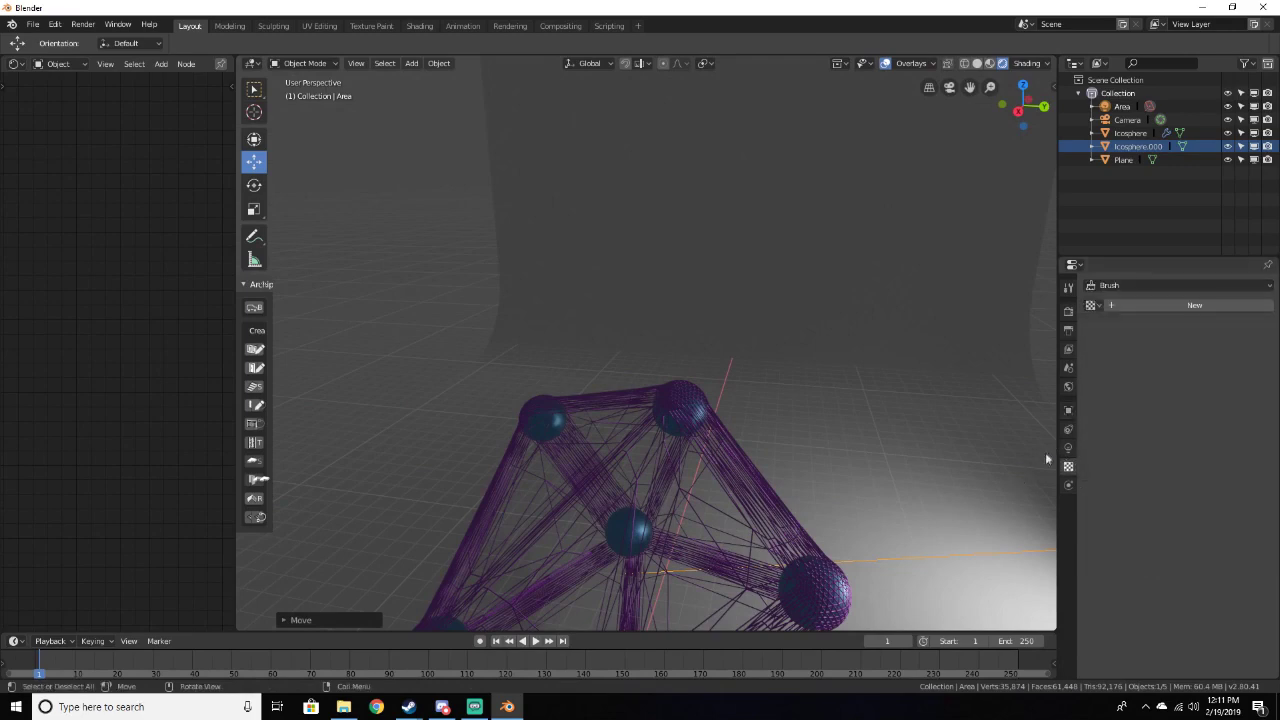
click(1068, 368)
click(1069, 386)
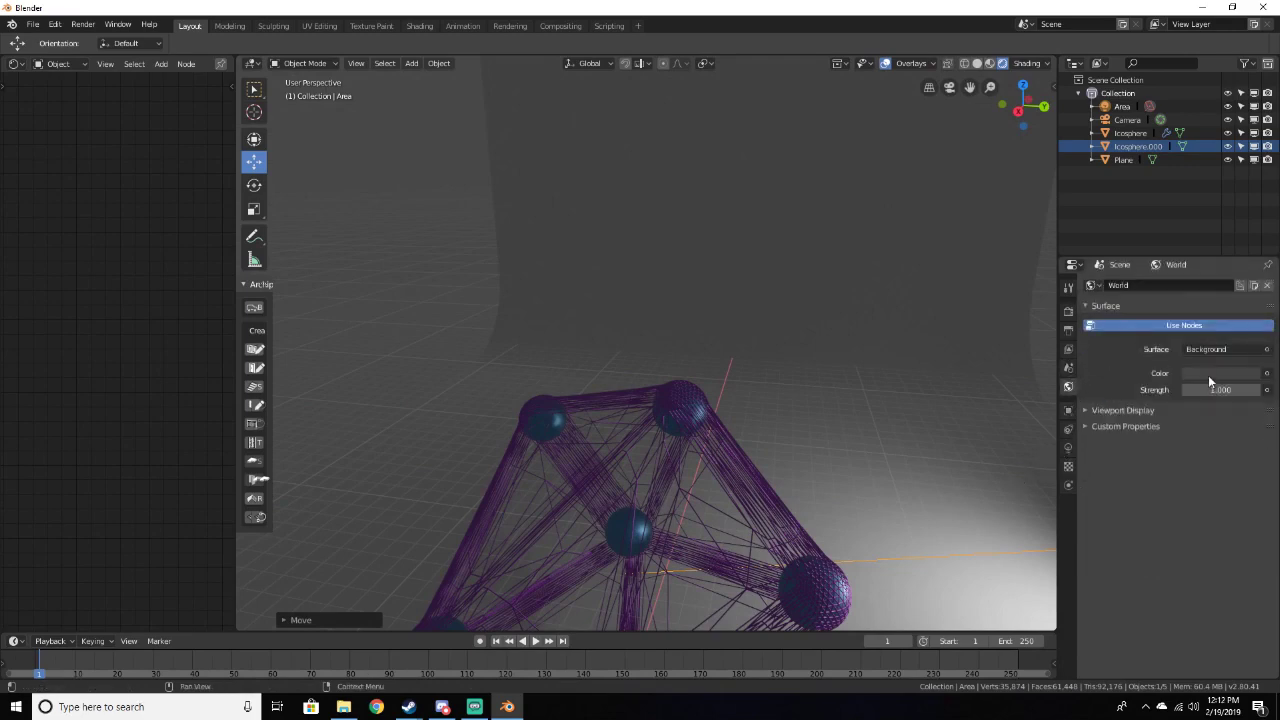
click(1244, 374)
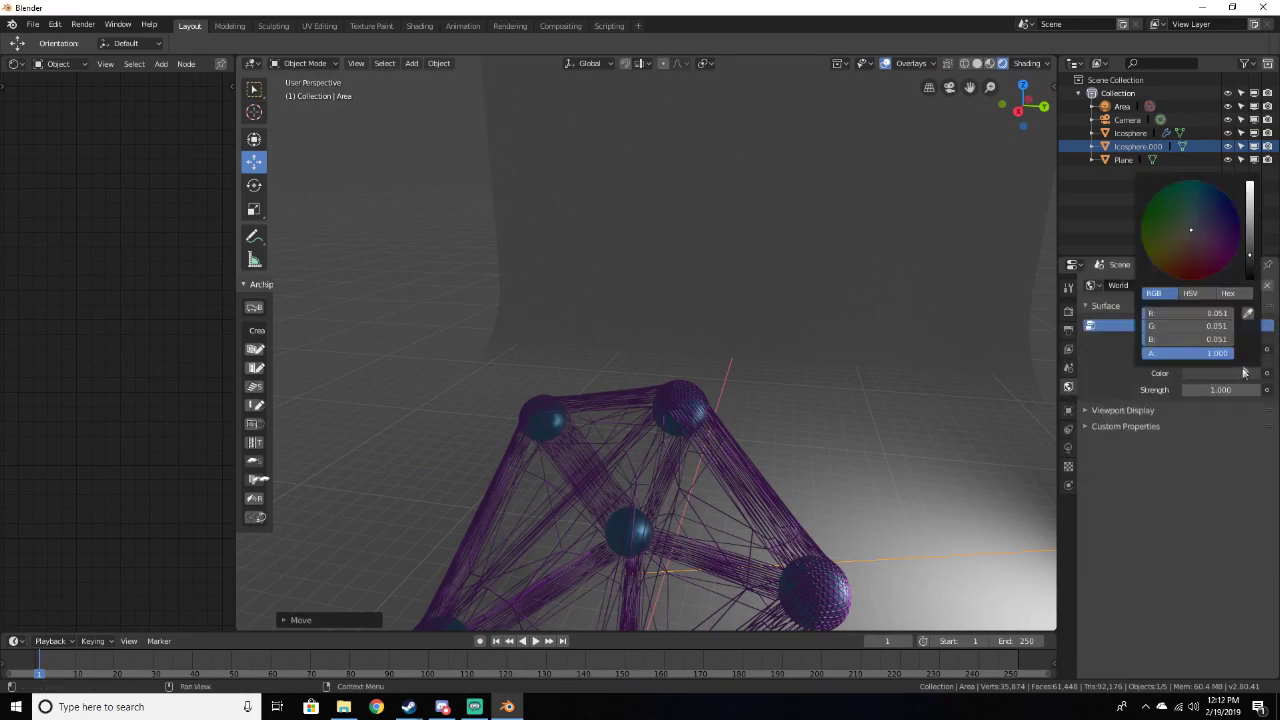
click(1252, 278)
scroll(930, 375, down, 4)
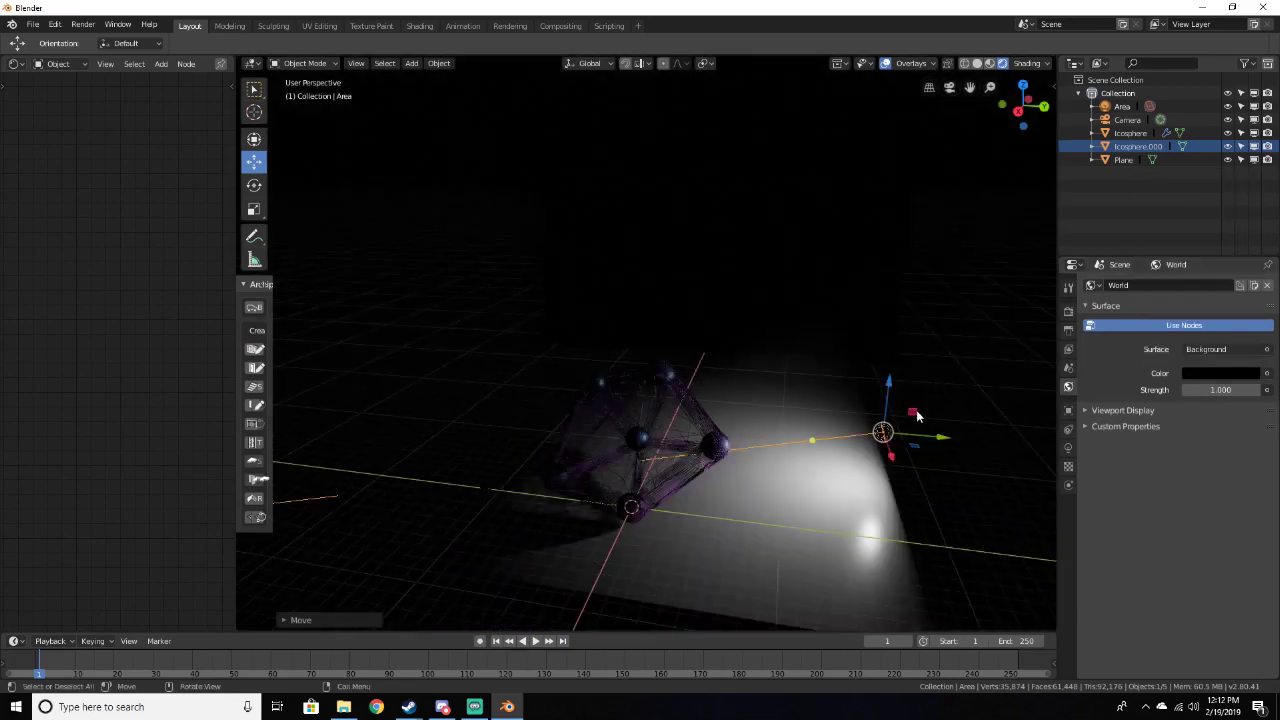
Set the area light's color to a pale pink
click(1069, 448)
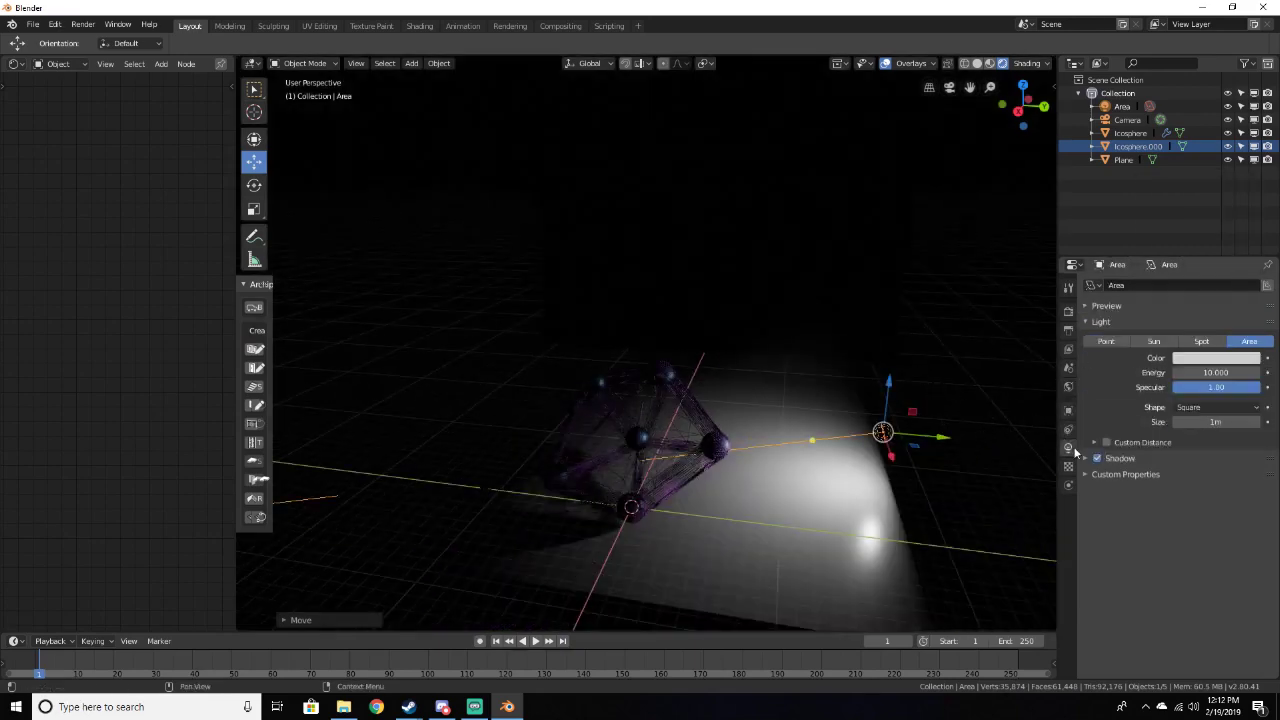
click(1224, 360)
click(1211, 243)
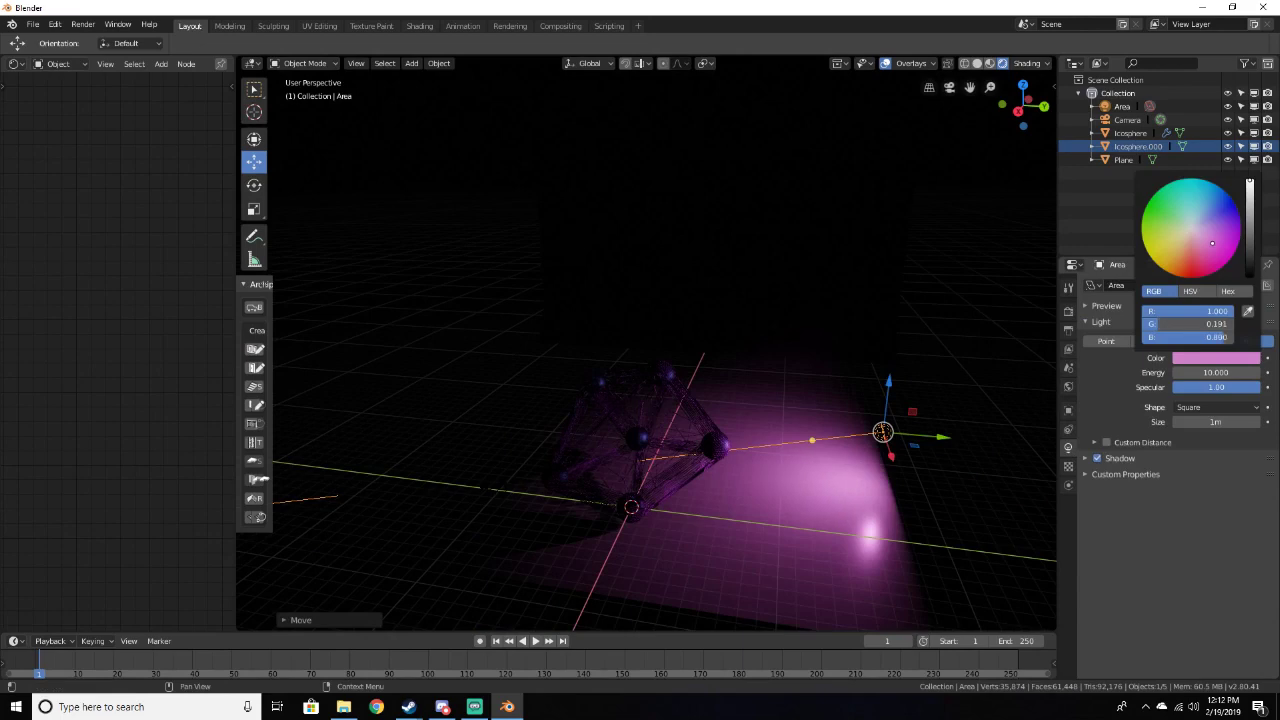
drag(1212, 243, 1202, 237)
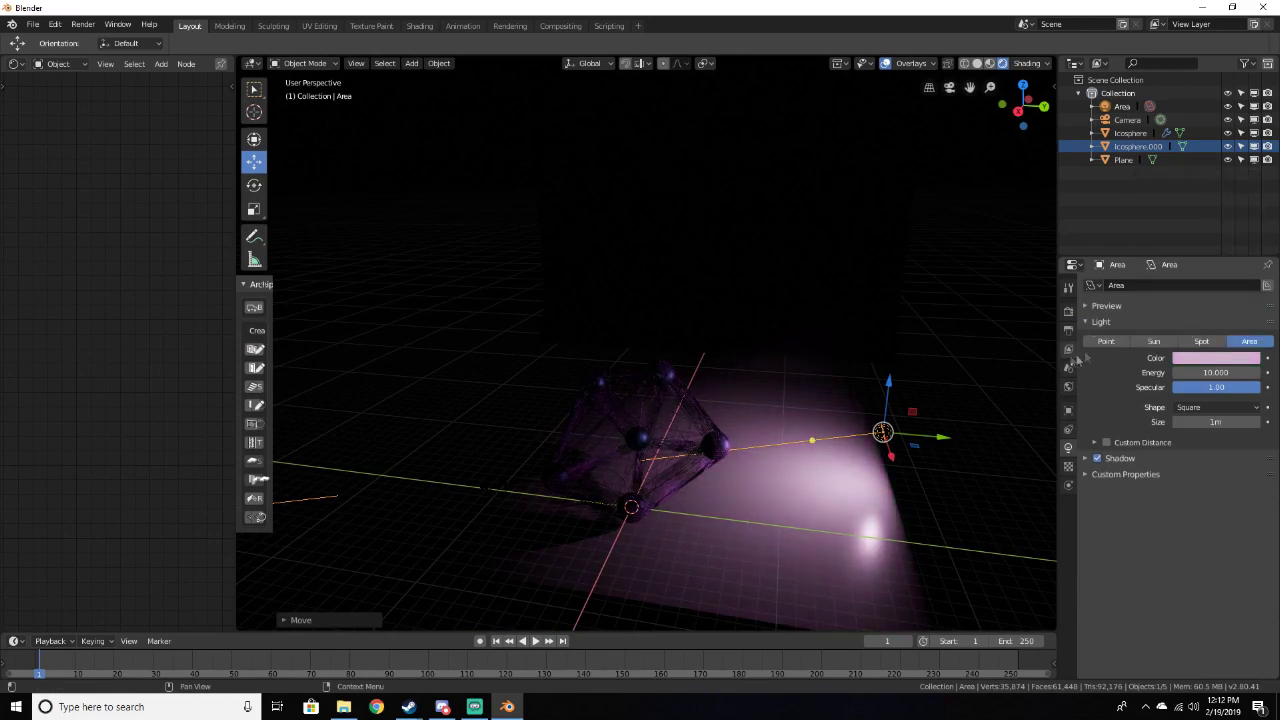
Raise the pink area light and shift it slightly, checking the lighting on the form
drag(890, 386, 914, 331)
drag(936, 380, 906, 380)
key(KP_Decimal)
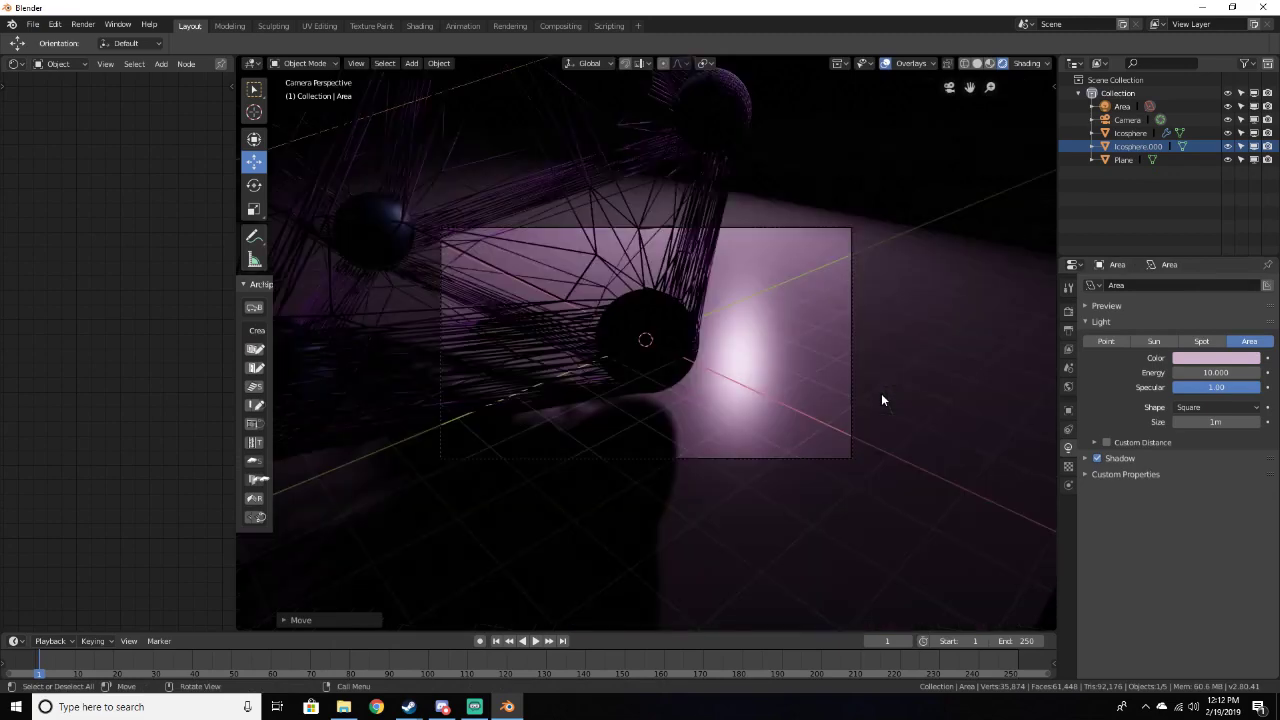
middle_drag(876, 396, 770, 463)
scroll(770, 460, down, 3)
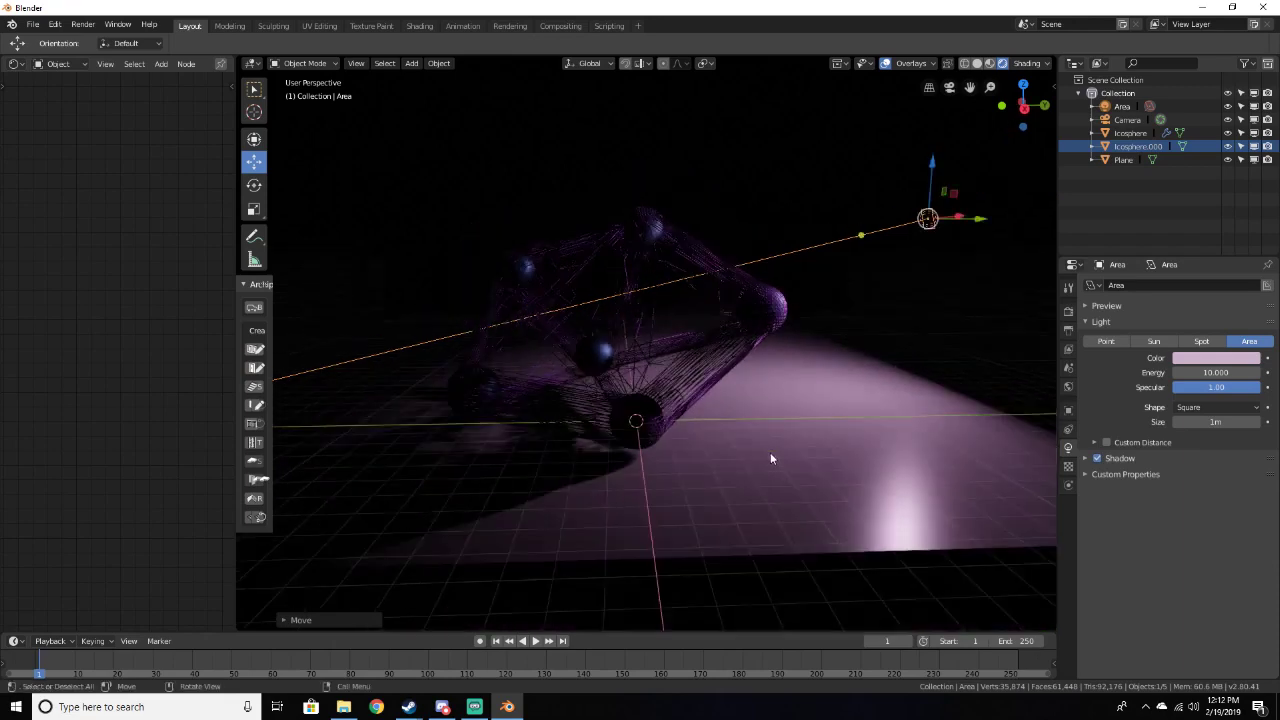
shift+middle_drag(757, 360, 605, 458)
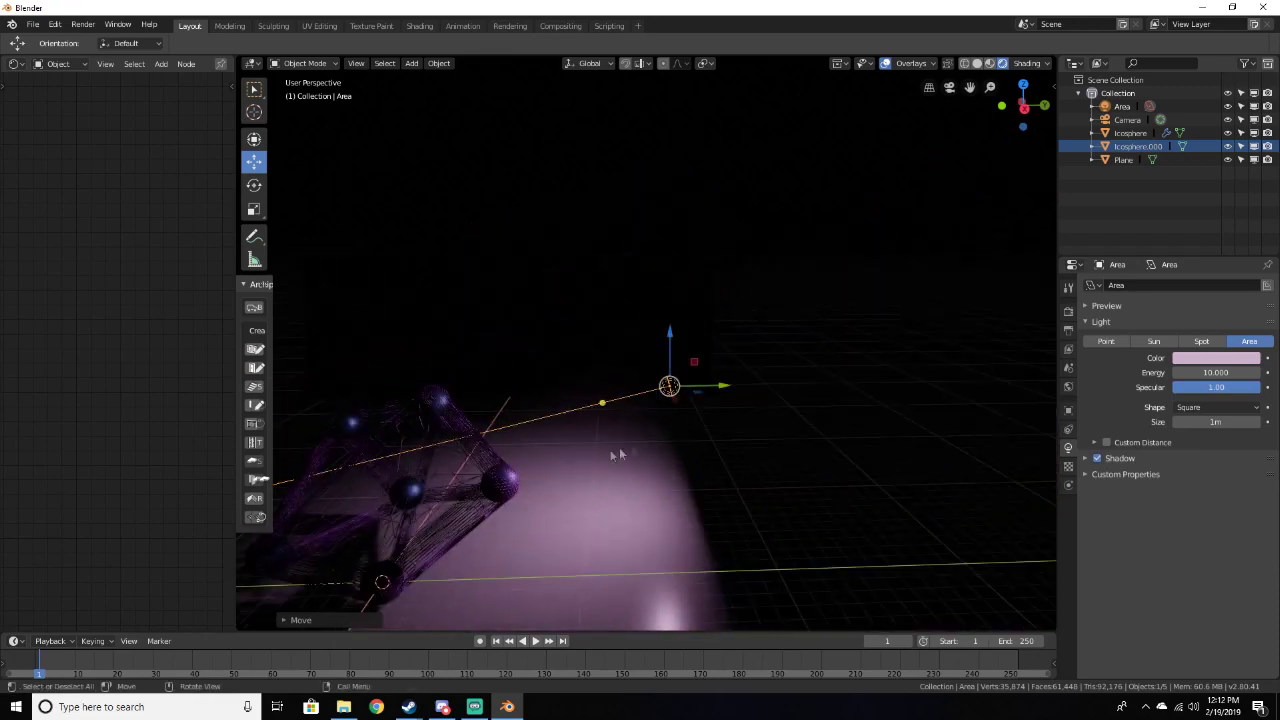
Fine-tune the pink light's position and angle and set its size to 1.78 m
drag(720, 388, 752, 386)
drag(701, 330, 672, 330)
click(253, 185)
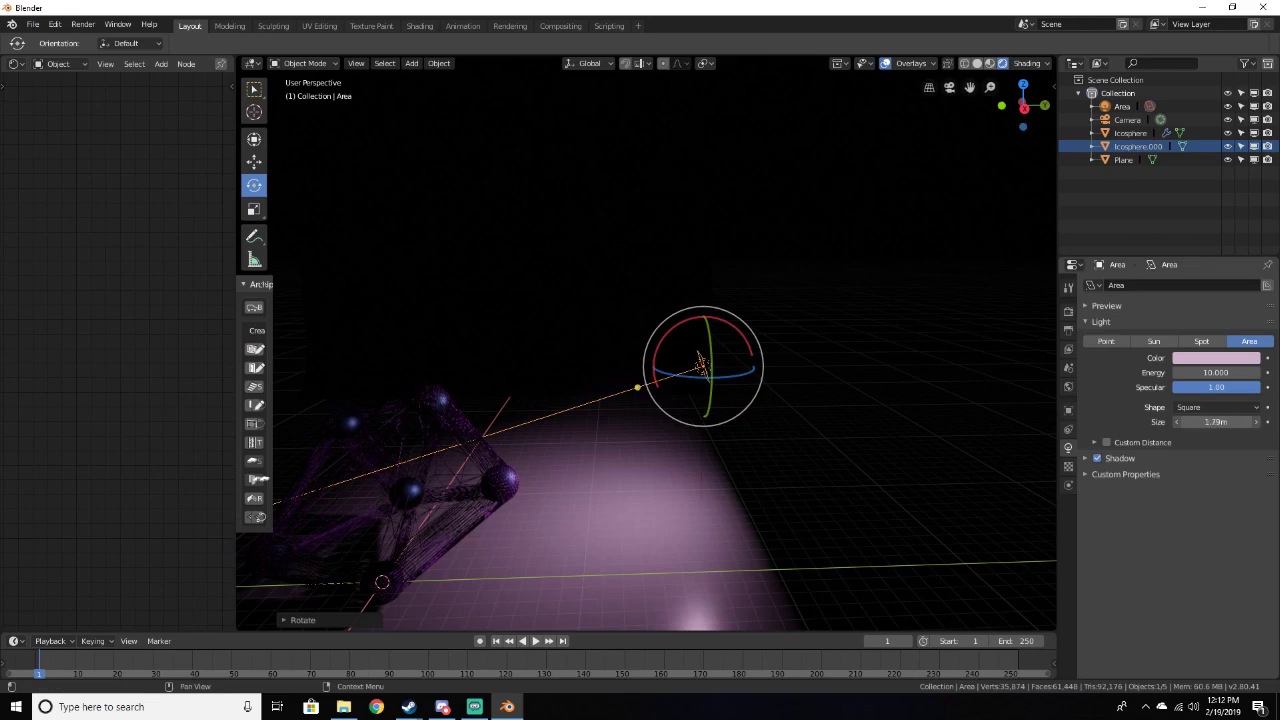
middle_drag(609, 477, 660, 469)
Duplicate the pink area light and move the copy to the opposite side of the wireframe form
click(255, 164)
middle_drag(449, 251, 474, 294)
scroll(474, 294, down, 3)
key(shift+d)
right_click(589, 365)
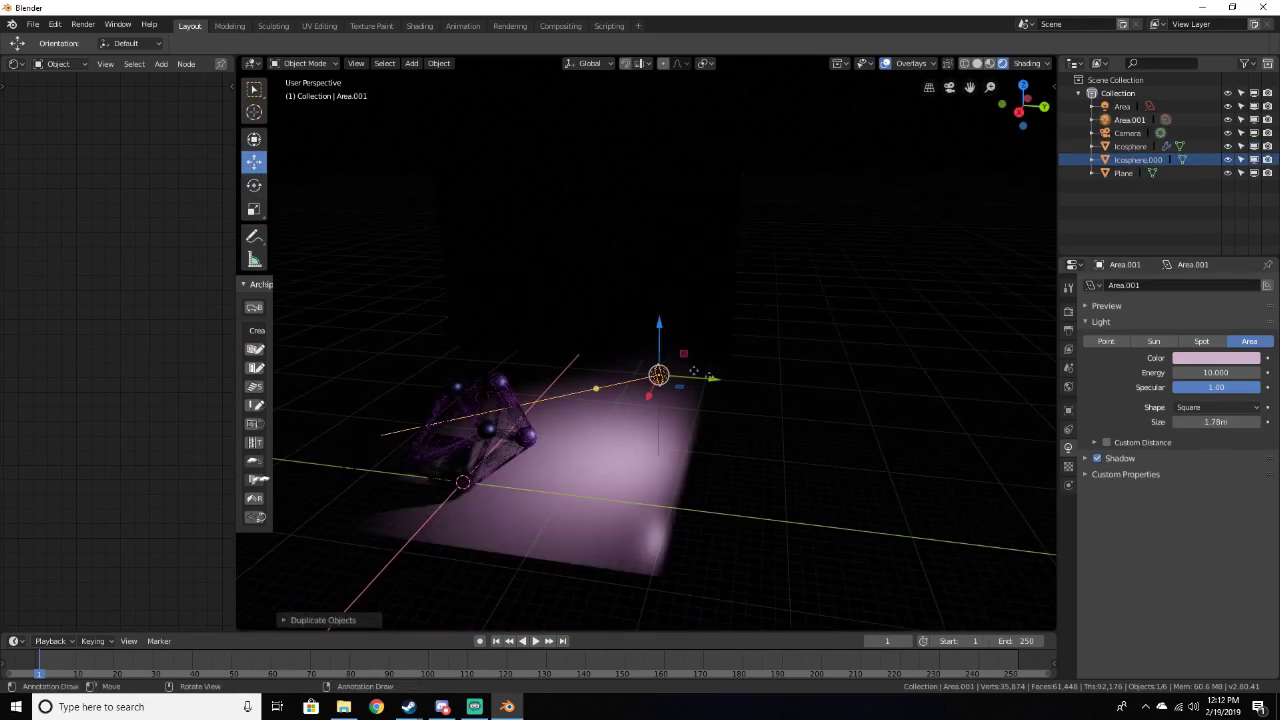
key(g)
click(434, 366)
middle_drag(434, 366, 493, 362)
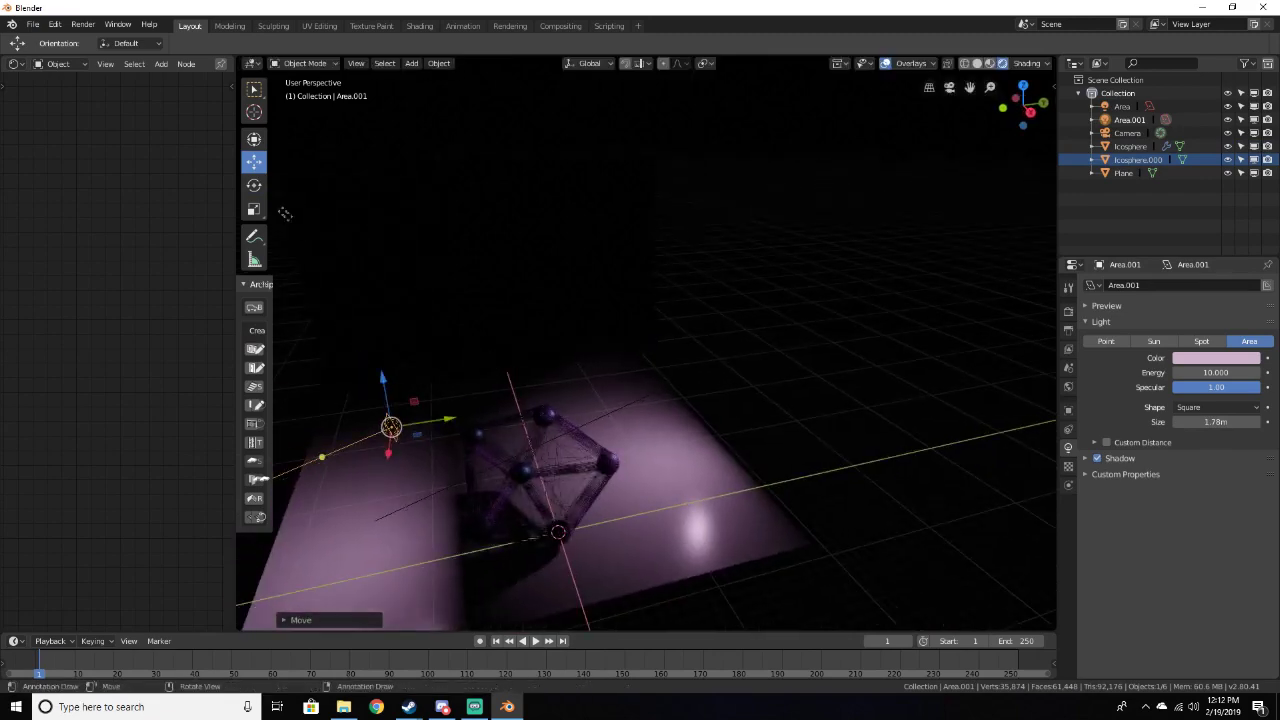
Rotate the duplicated light to face the form and move it farther outward
key(alt+a)
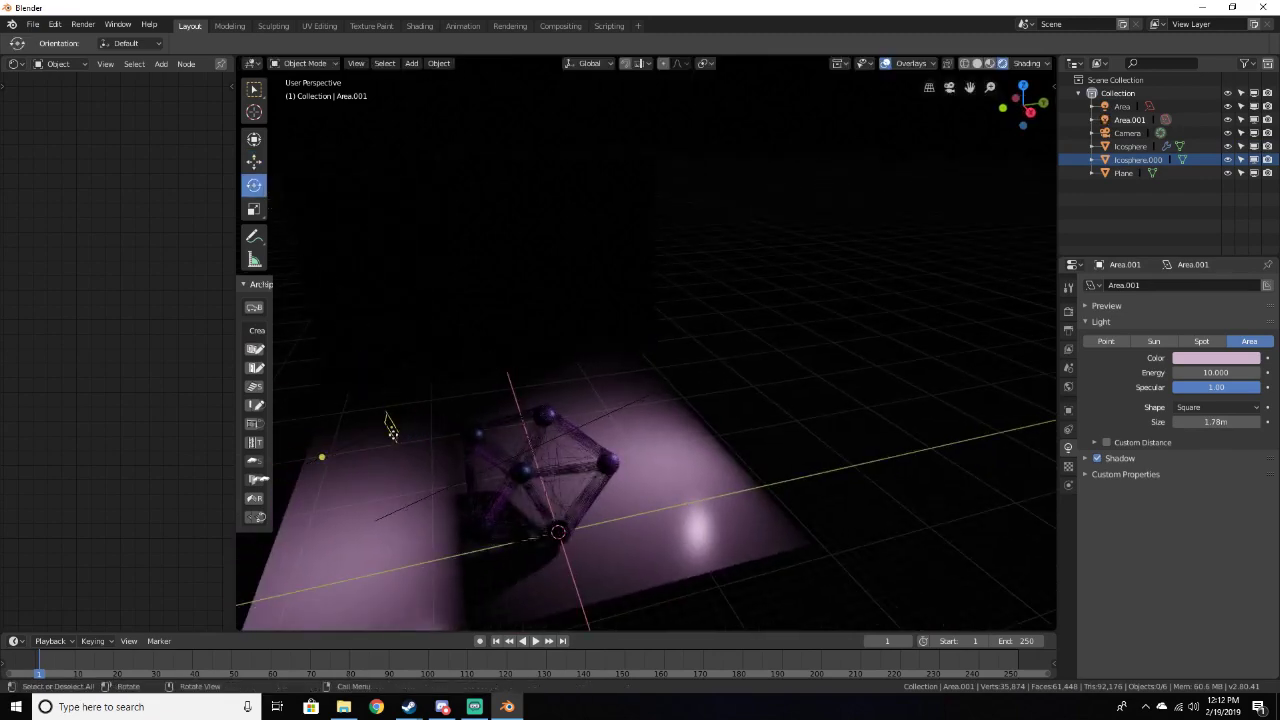
click(1130, 119)
drag(410, 455, 450, 485)
drag(402, 430, 503, 407)
key(ctrl+z)
drag(403, 450, 277, 434)
click(255, 164)
Set the duplicated light's color to a light blue
click(1208, 360)
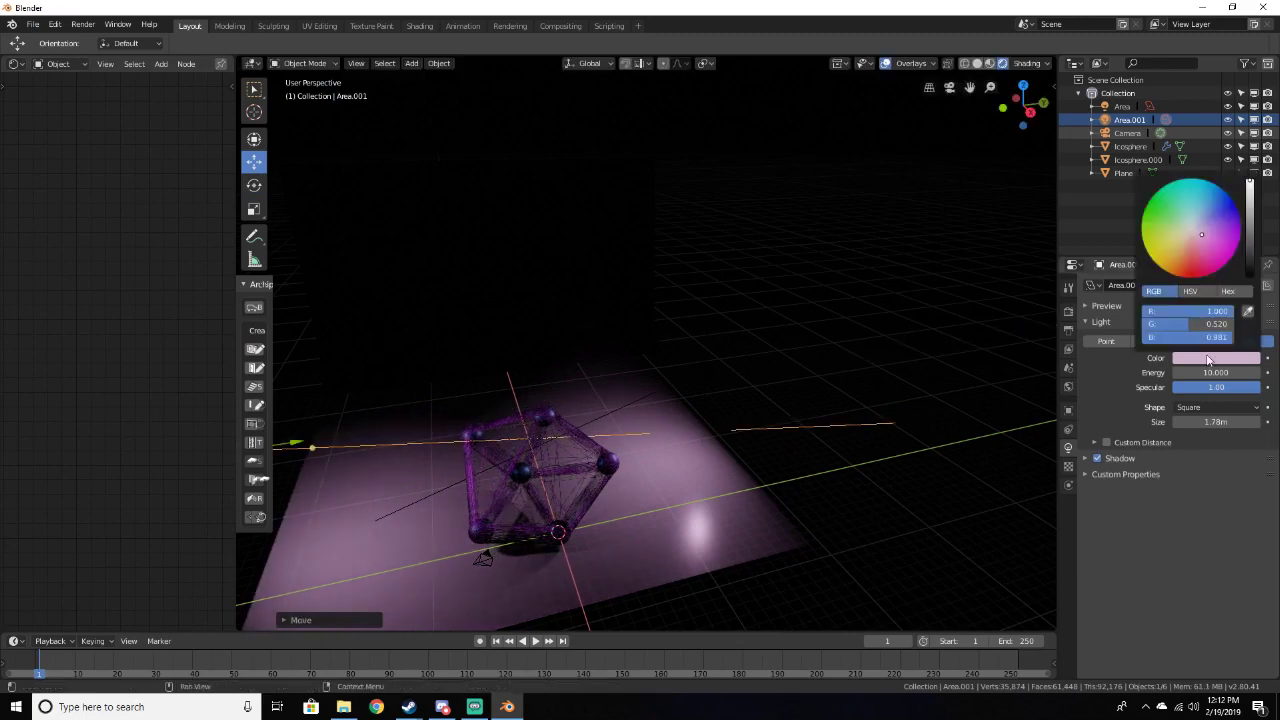
click(1203, 212)
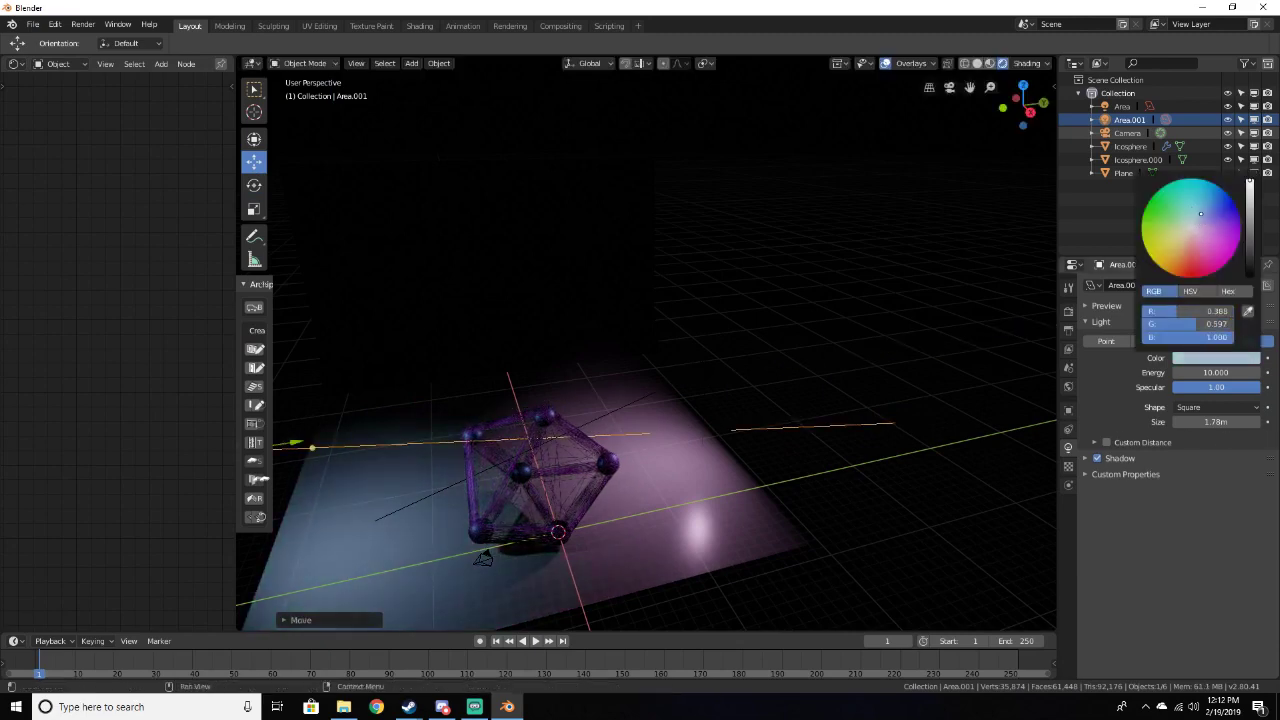
Duplicate the blue light and move the copy along X behind the form toward the backdrop wall
middle_drag(711, 249, 752, 376)
scroll(589, 310, down, 5)
key(shift+d)
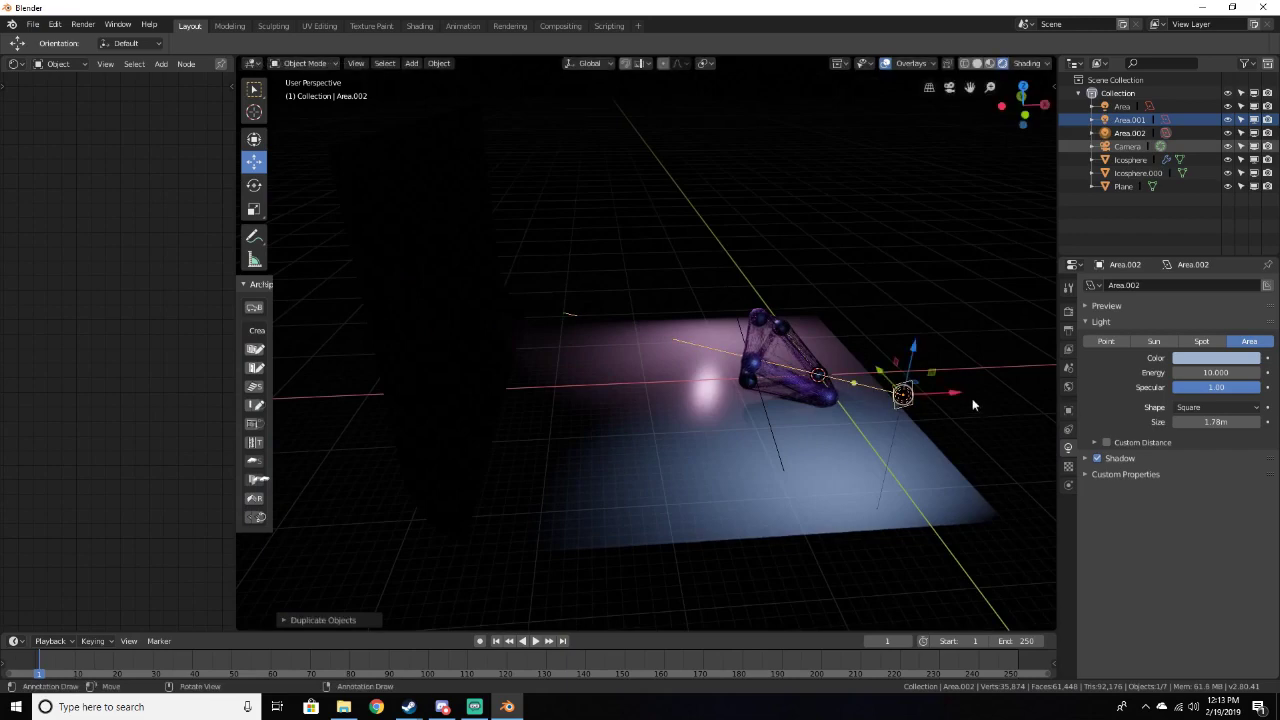
click(662, 433)
Select the original pink light, duplicate it and move the copy along X toward the backdrop wall
middle_drag(635, 429, 520, 425)
click(1122, 106)
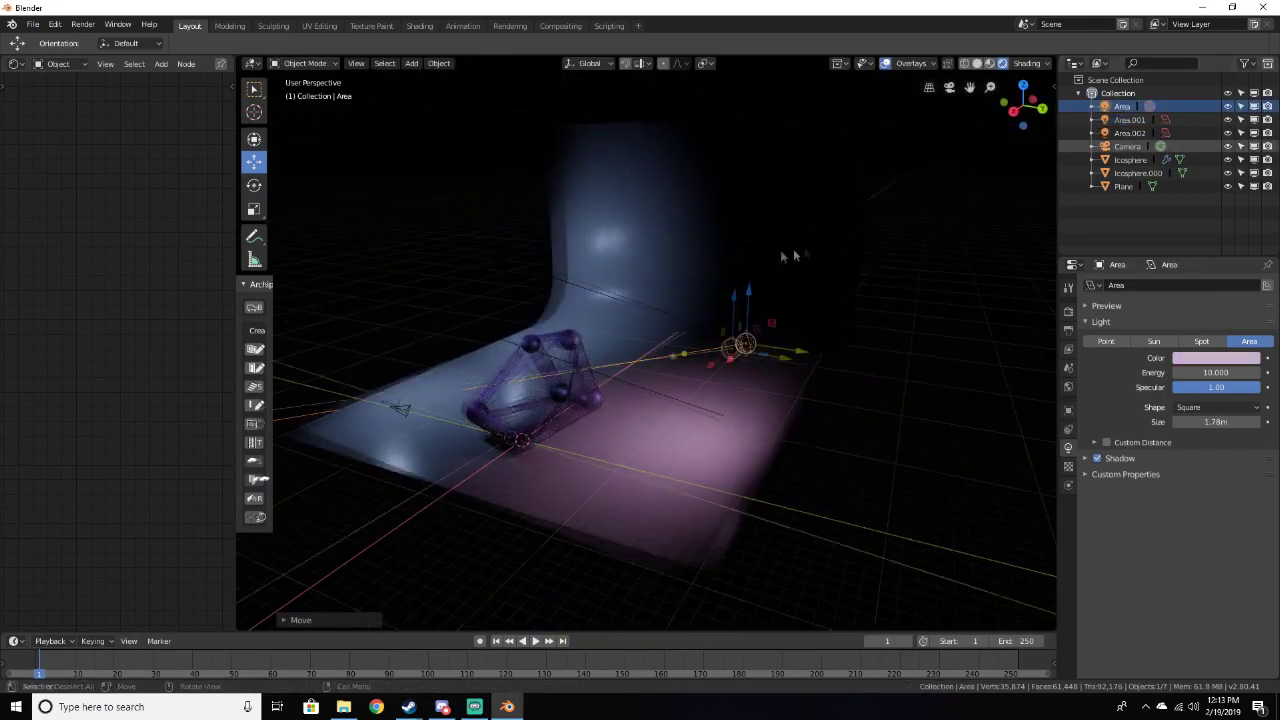
middle_drag(560, 262, 664, 258)
key(shift+d)
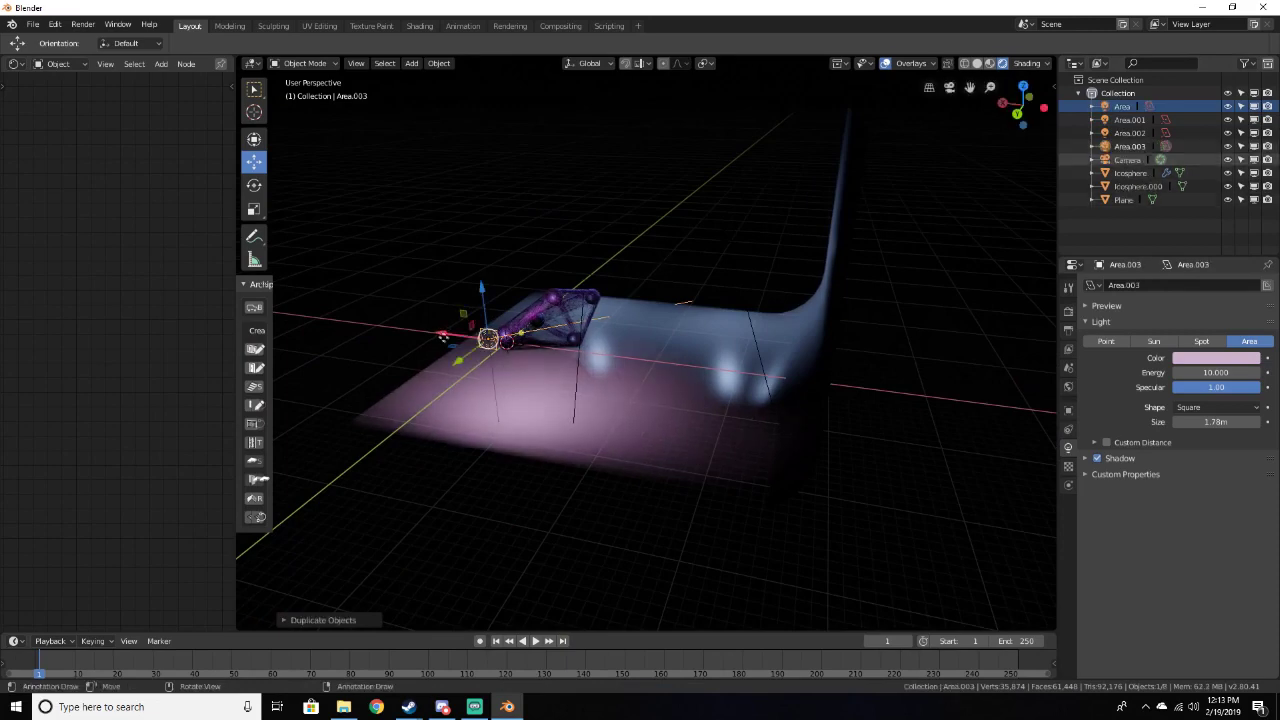
click(686, 366)
Inspect the blue and pink lighting on the form and backdrop from the front
middle_drag(686, 366, 731, 357)
scroll(700, 357, up, 4)
scroll(731, 357, up, 2)
scroll(731, 357, down, 3)
scroll(731, 357, up, 3)
scroll(731, 357, down, 3)
scroll(726, 354, down, 2)
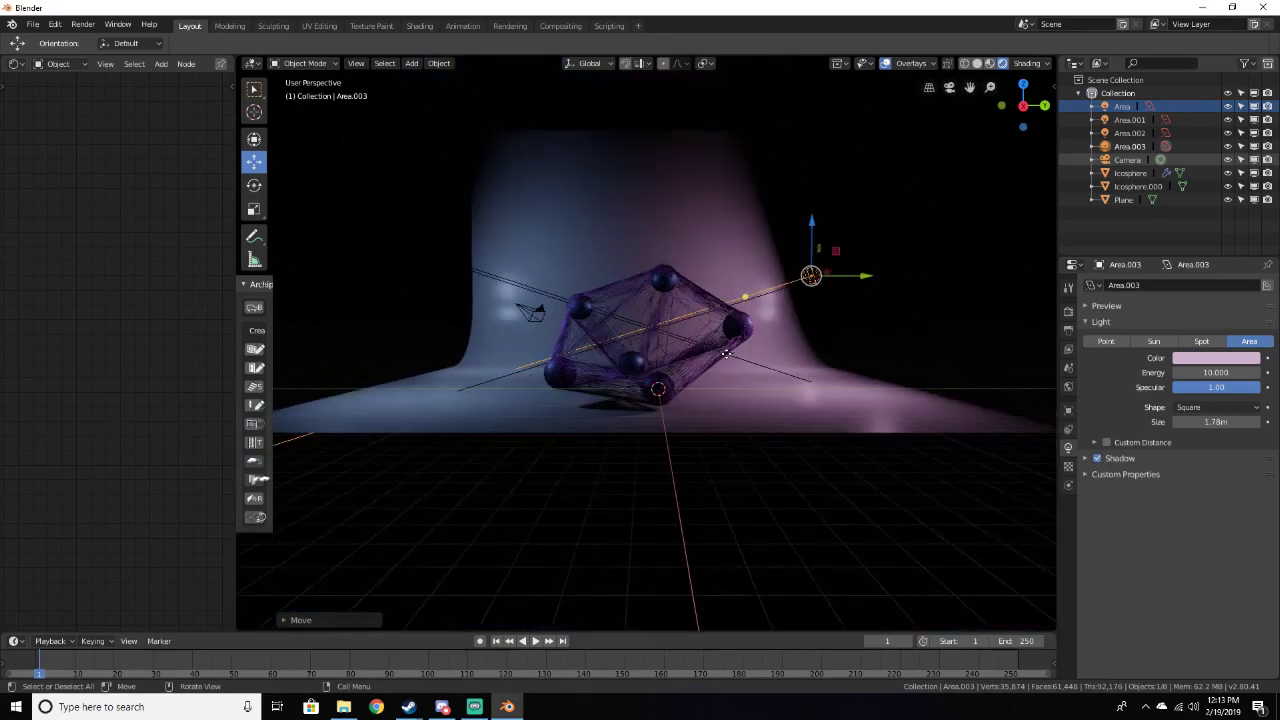
Duplicate the curved backdrop and move the copy along Y beyond the blue-lit side of the form
click(518, 430)
key(shift+d)
right_click(517, 429)
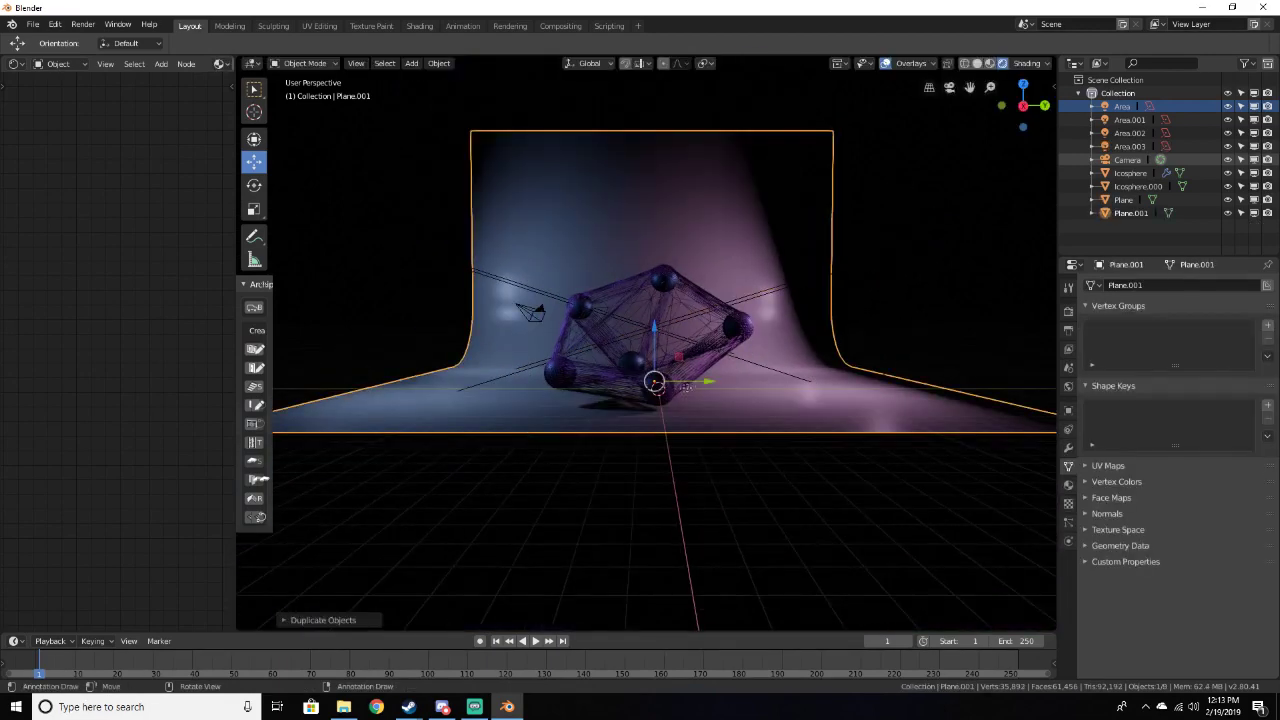
key(g)
drag(533, 379, 254, 366)
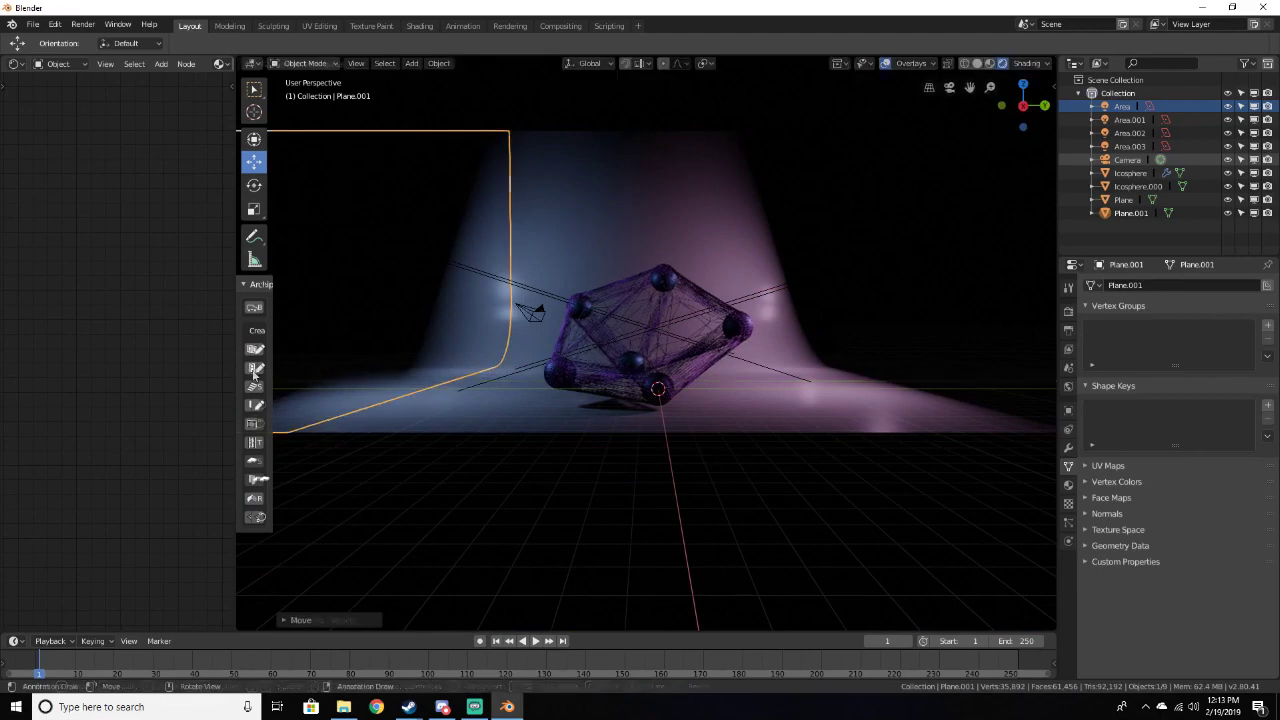
Duplicate the original backdrop again and move the copy along Y beyond the pink-lit side of the form
click(810, 389)
key(shift+d)
right_click(811, 393)
key(g)
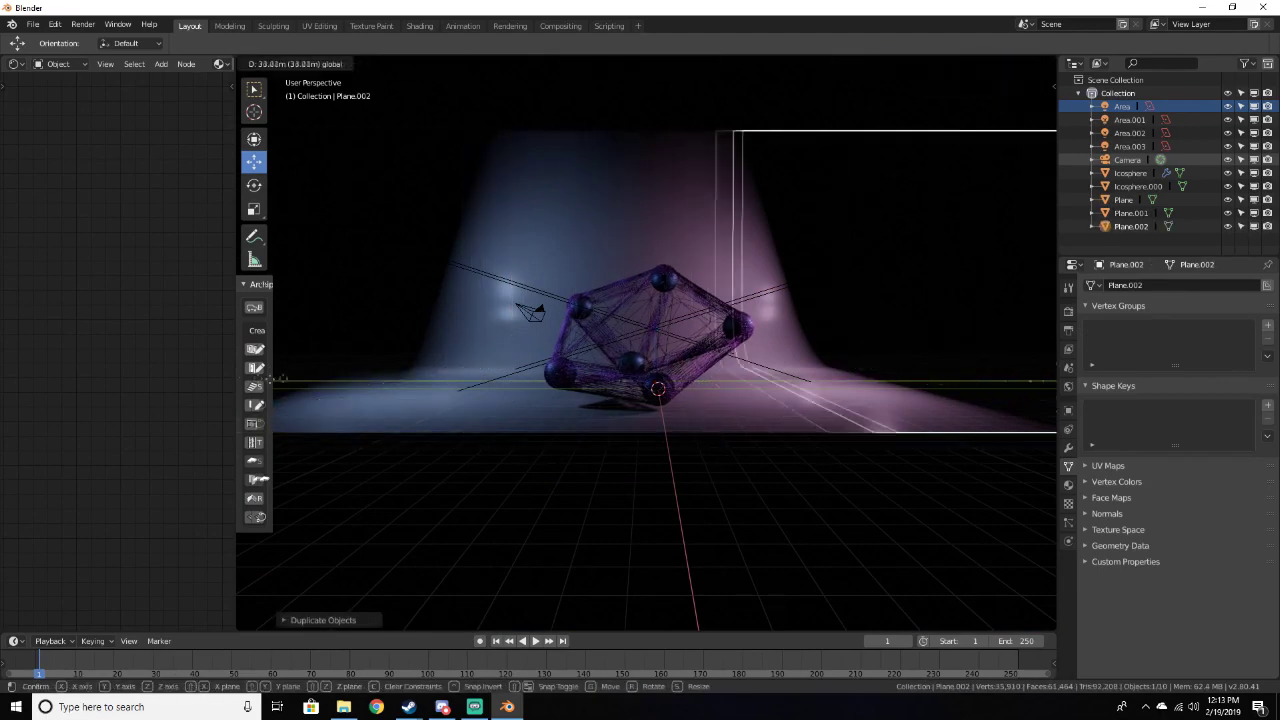
click(317, 379)
scroll(394, 347, up, 6)
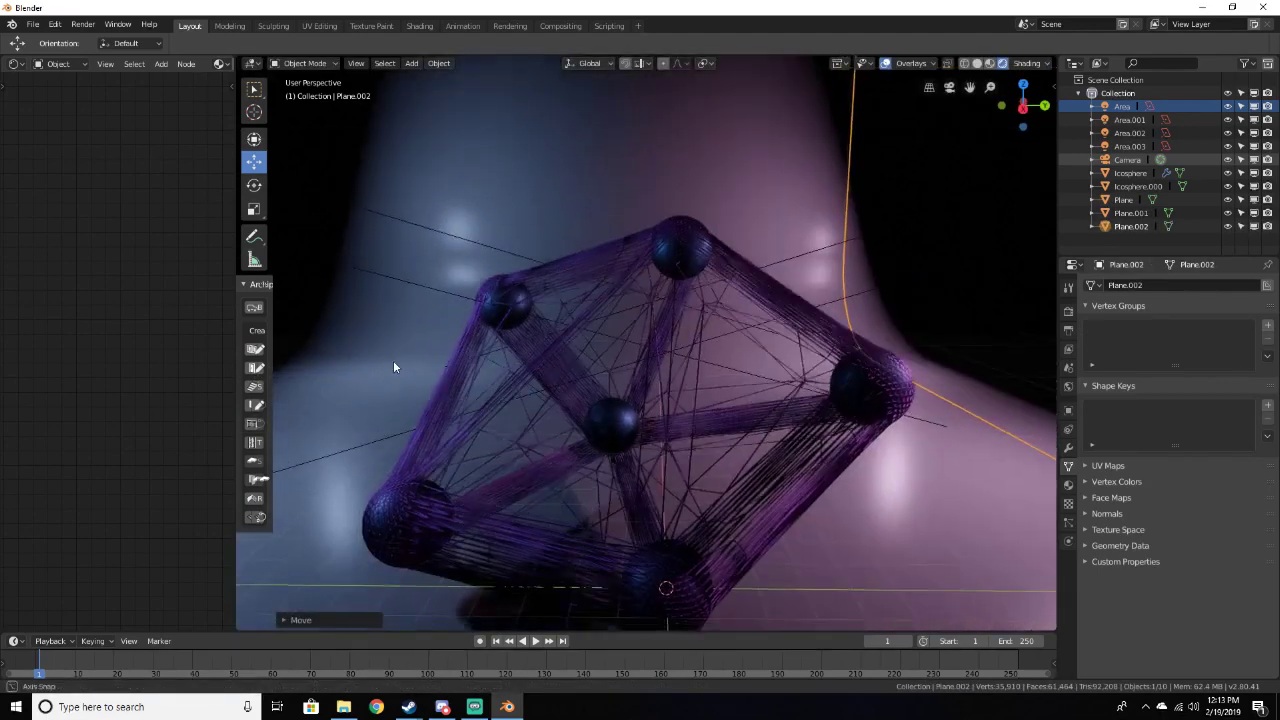
scroll(394, 345, down, 8)
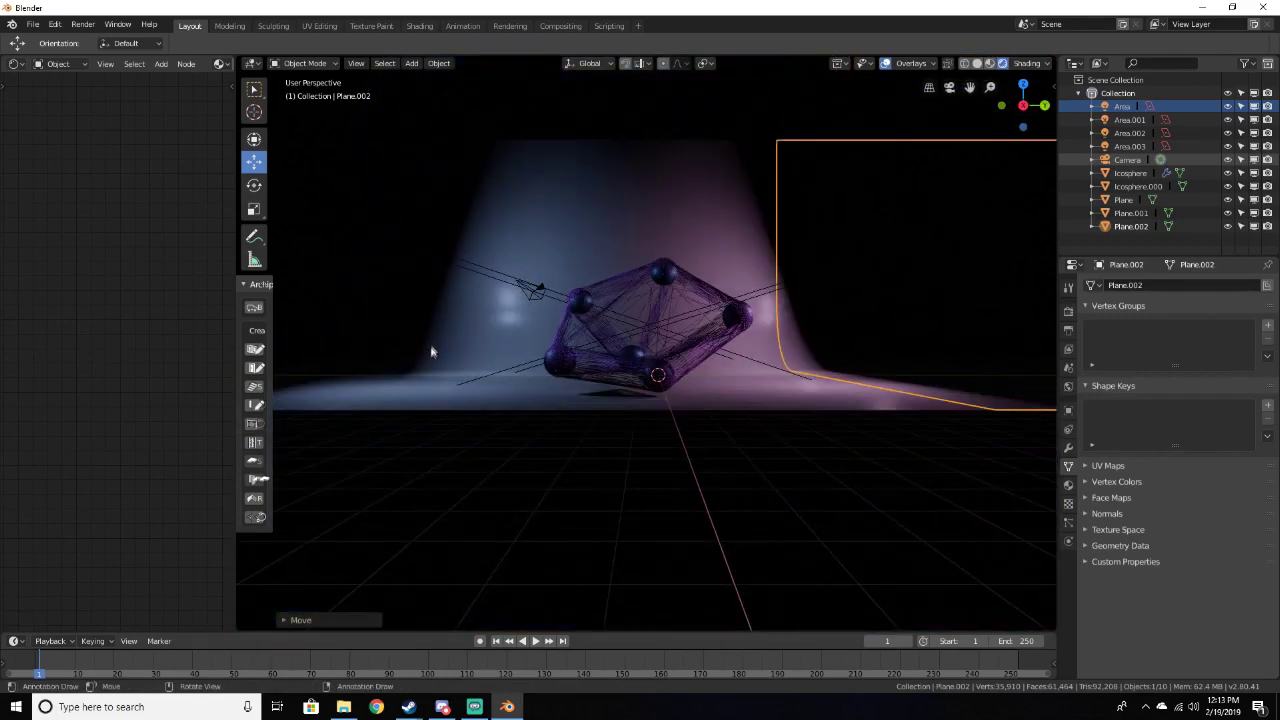
Switch the viewport to solid shading and add a UV sphere at the 3D cursor
key(shift+a)
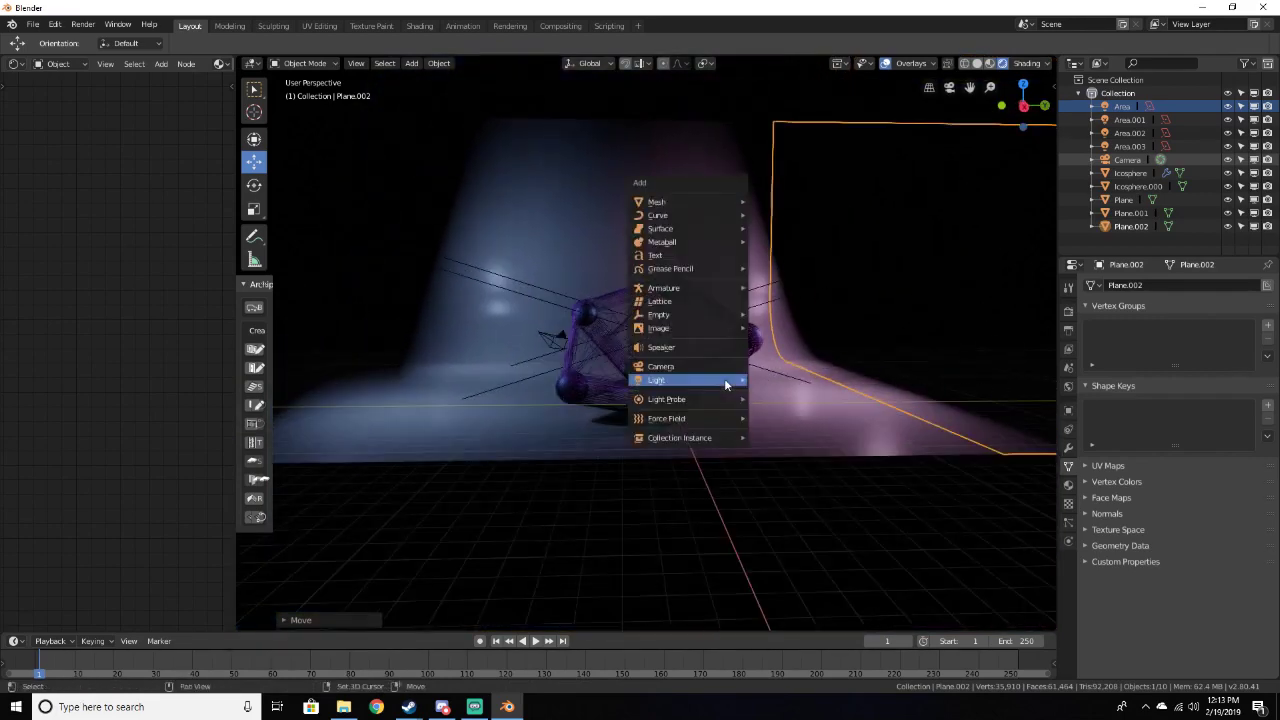
key(z)
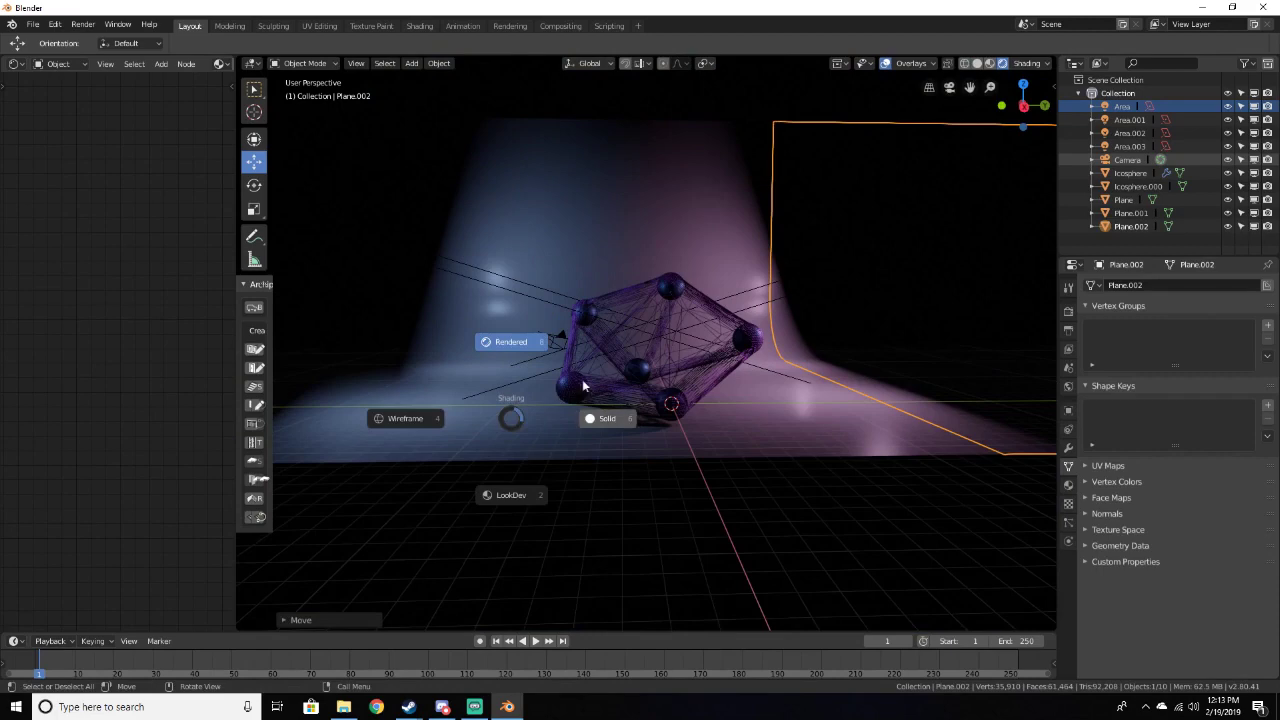
click(612, 416)
middle_drag(617, 404, 635, 424)
key(shift+a)
mouse_move(640, 415)
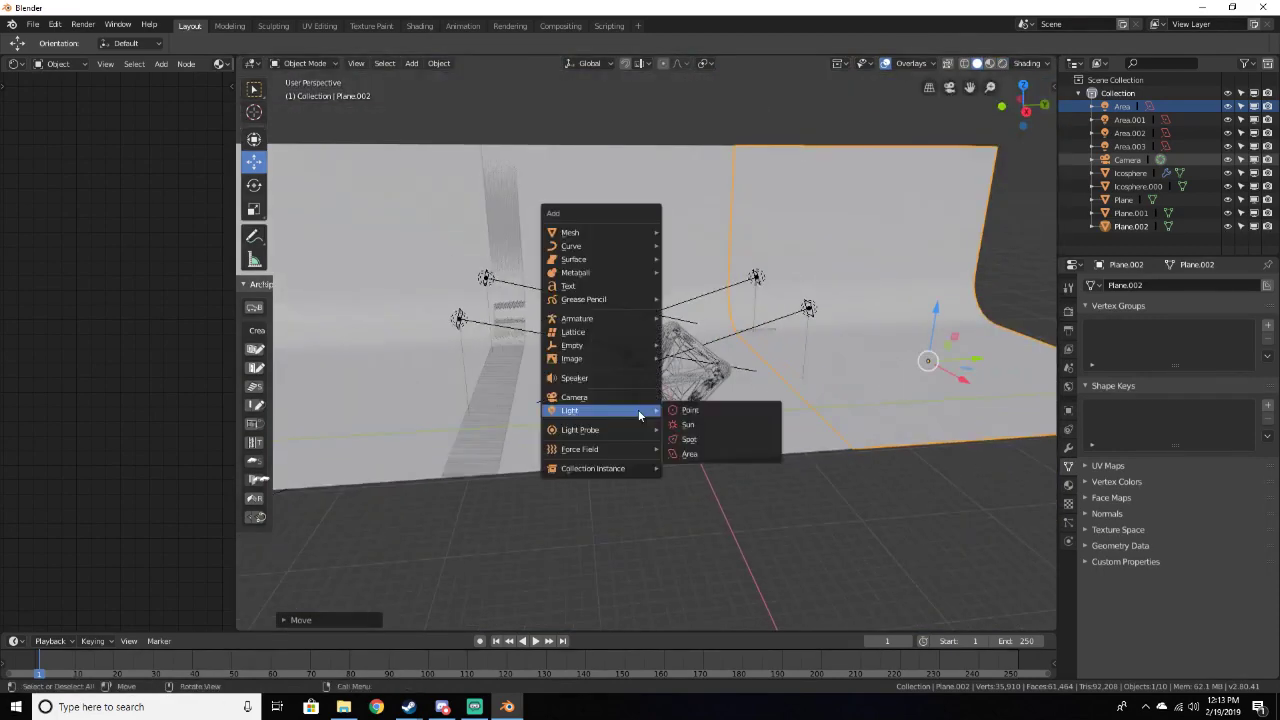
mouse_move(622, 238)
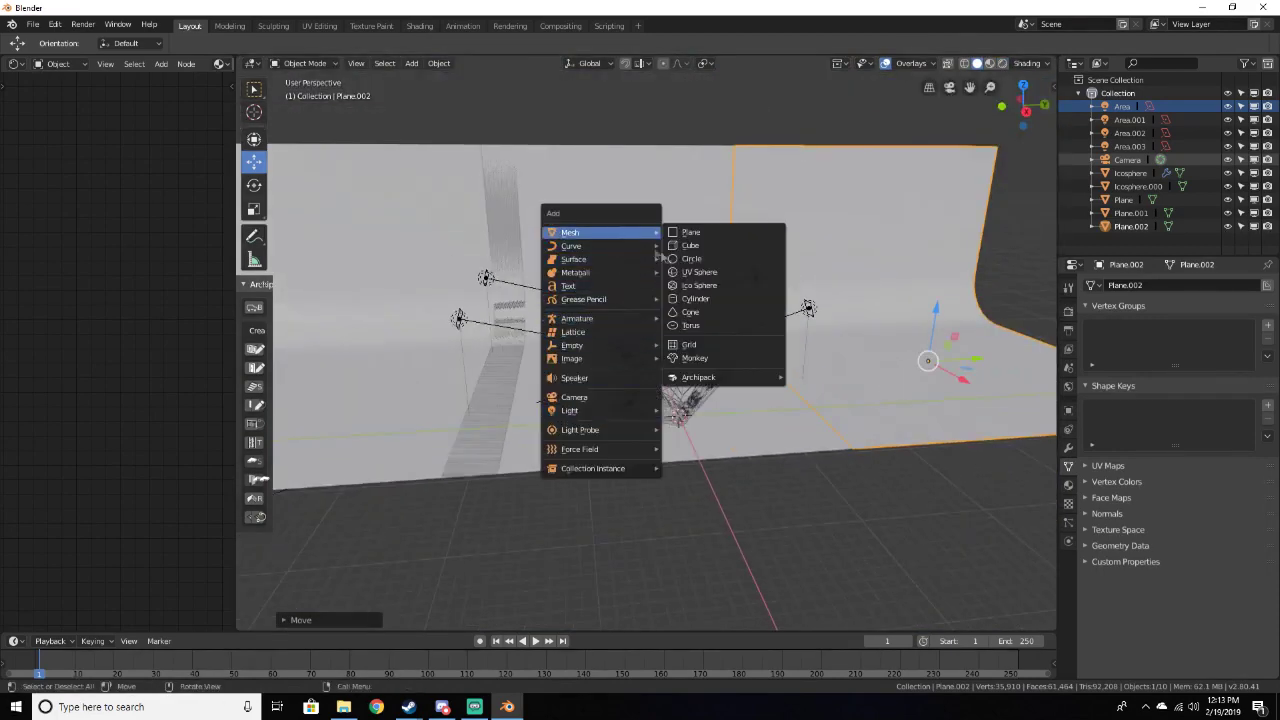
click(710, 273)
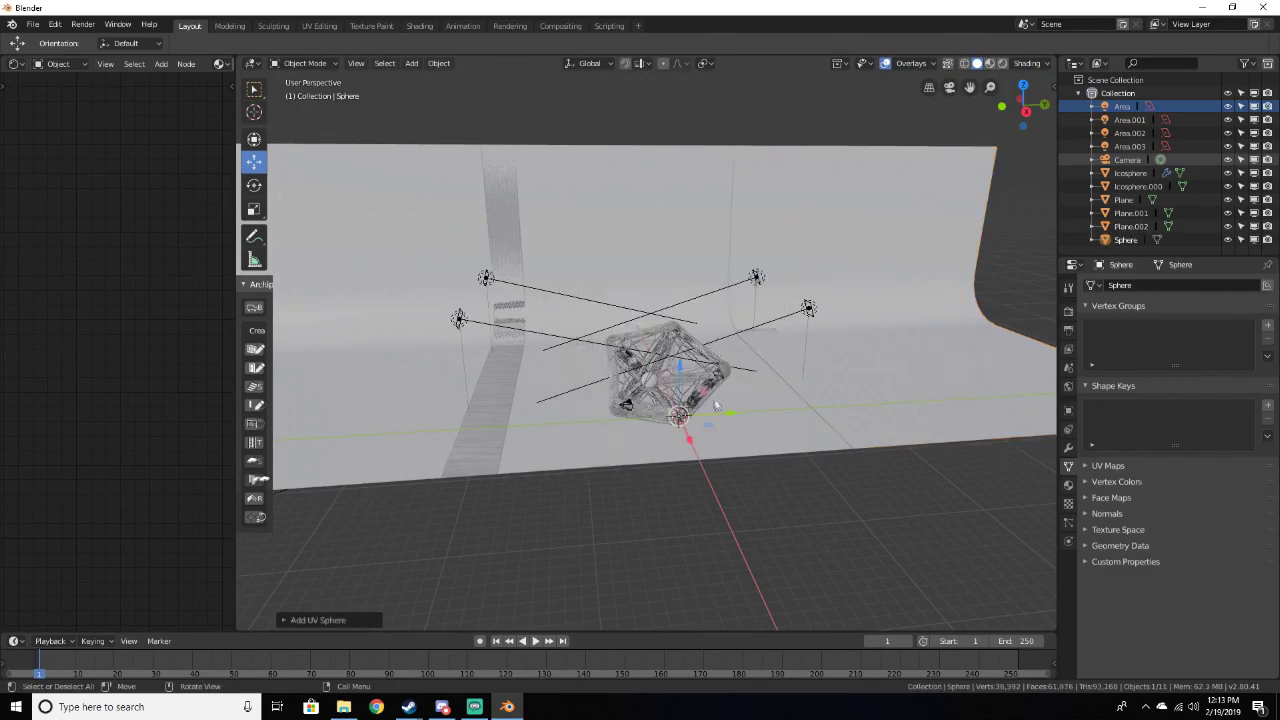
Scale the UV sphere up until it encloses the form and lights, and shift it along X toward the backdrop wall
key(s)
click(455, 522)
scroll(455, 522, down, 6)
key(g)
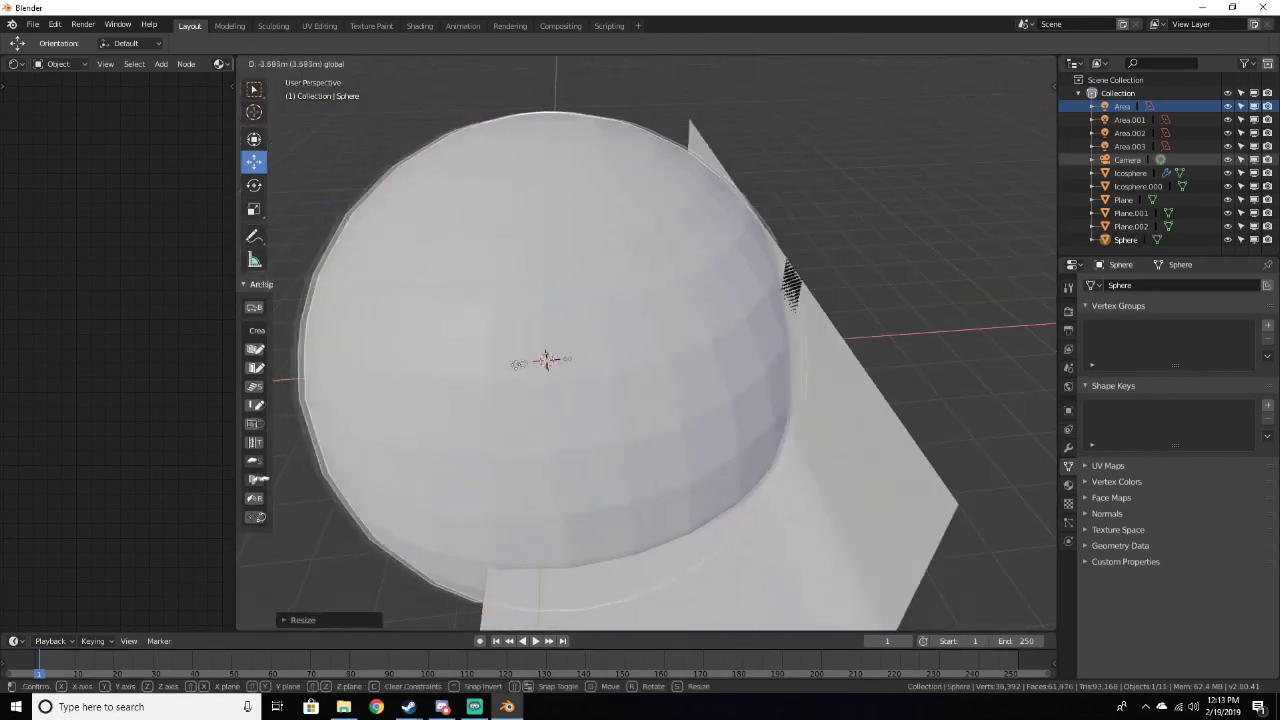
drag(579, 357, 580, 357)
scroll(651, 471, up, 7)
middle_drag(651, 471, 999, 455)
scroll(999, 454, down, 2)
scroll(991, 451, up, 2)
middle_drag(934, 403, 890, 376)
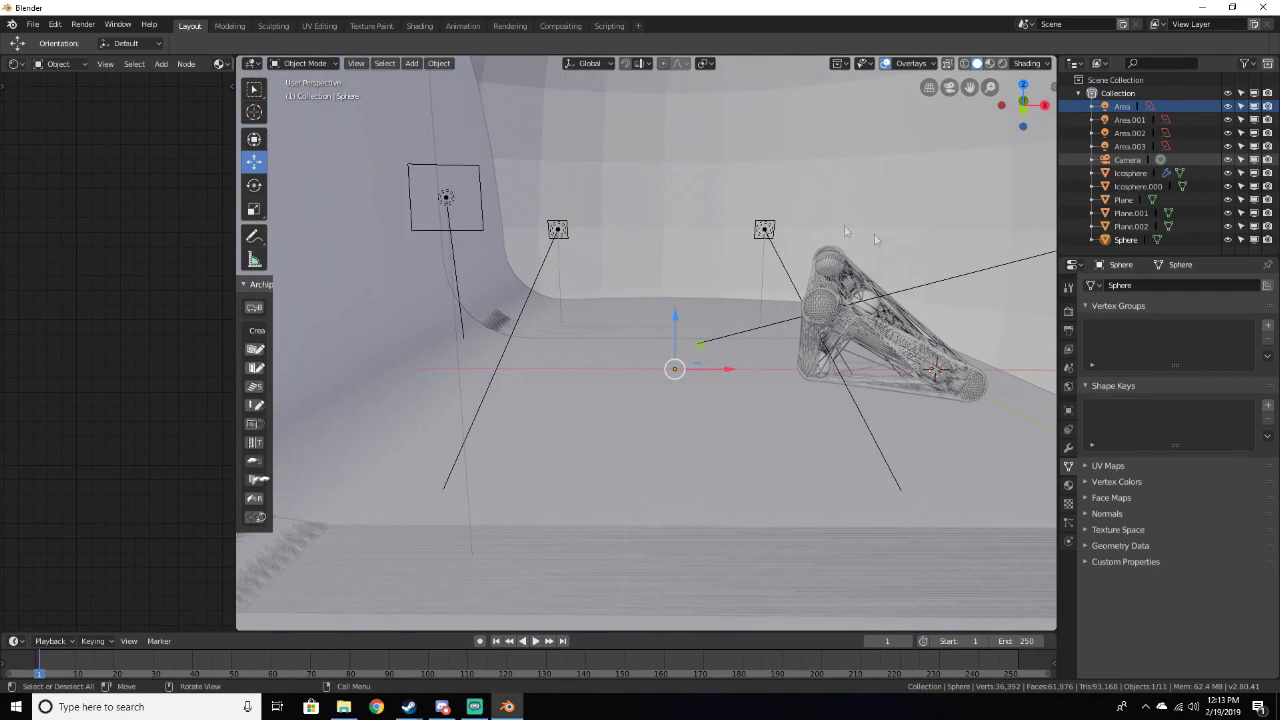
Give the large sphere a new material with Principled Volume as its surface shader
click(1068, 485)
click(1185, 341)
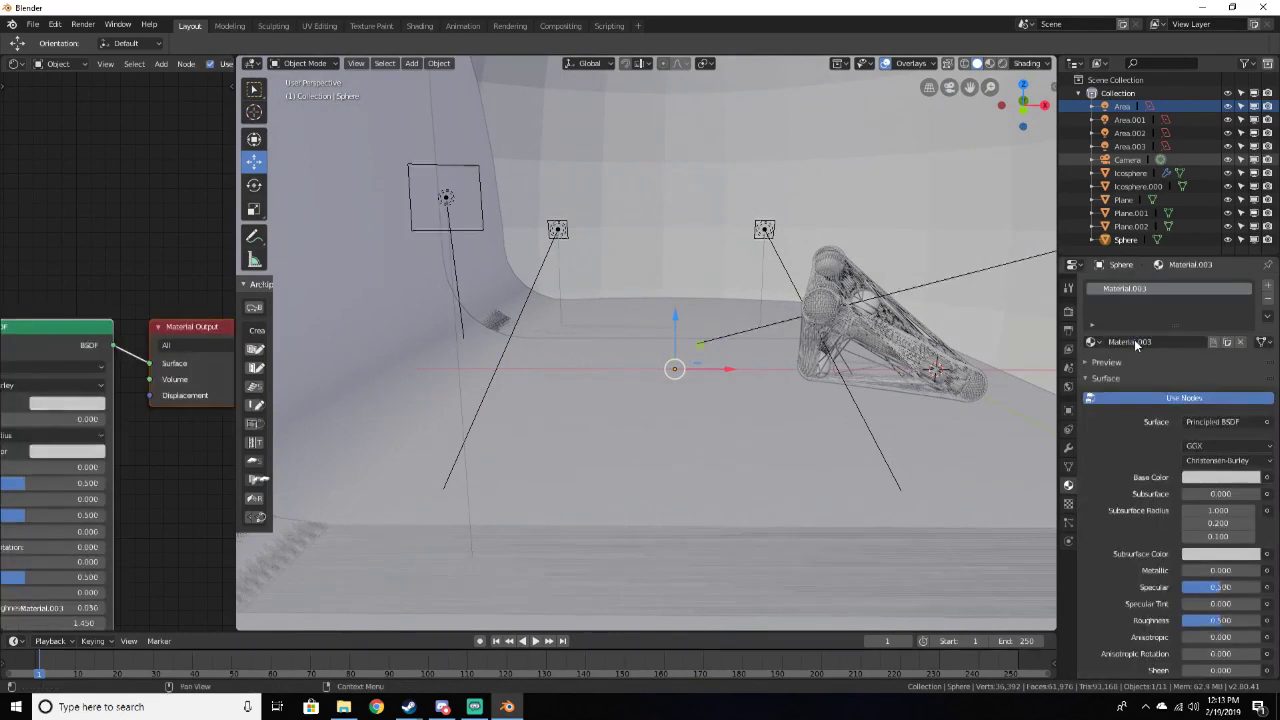
click(1224, 421)
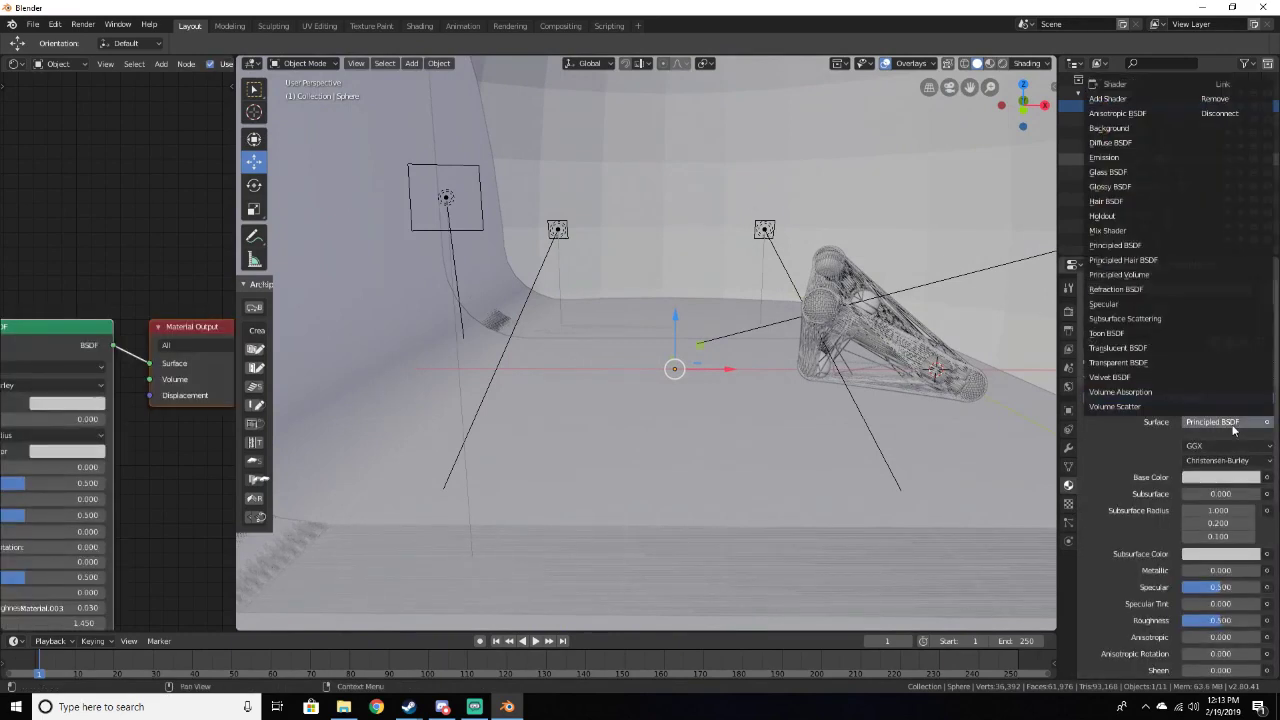
click(1134, 268)
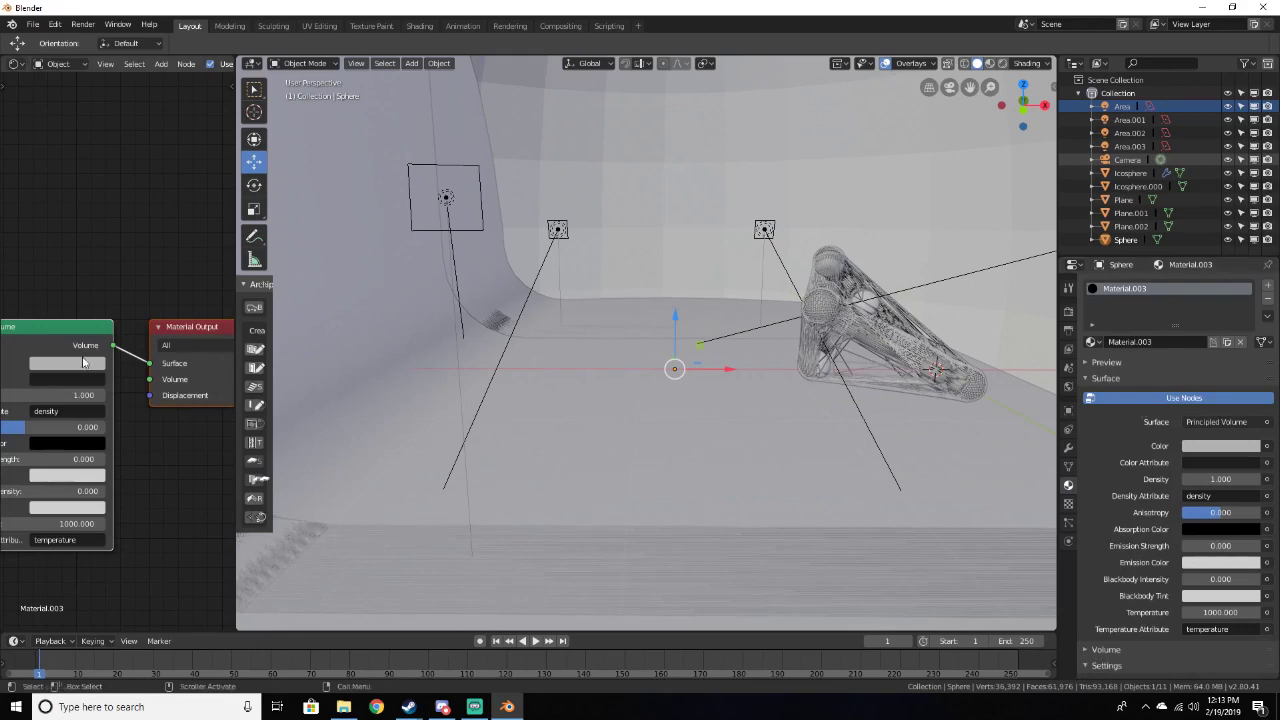
Reconnect the Principled Volume node from the Material Output's Surface input to its Volume input
middle_drag(129, 314, 169, 276)
scroll(205, 294, down, 1)
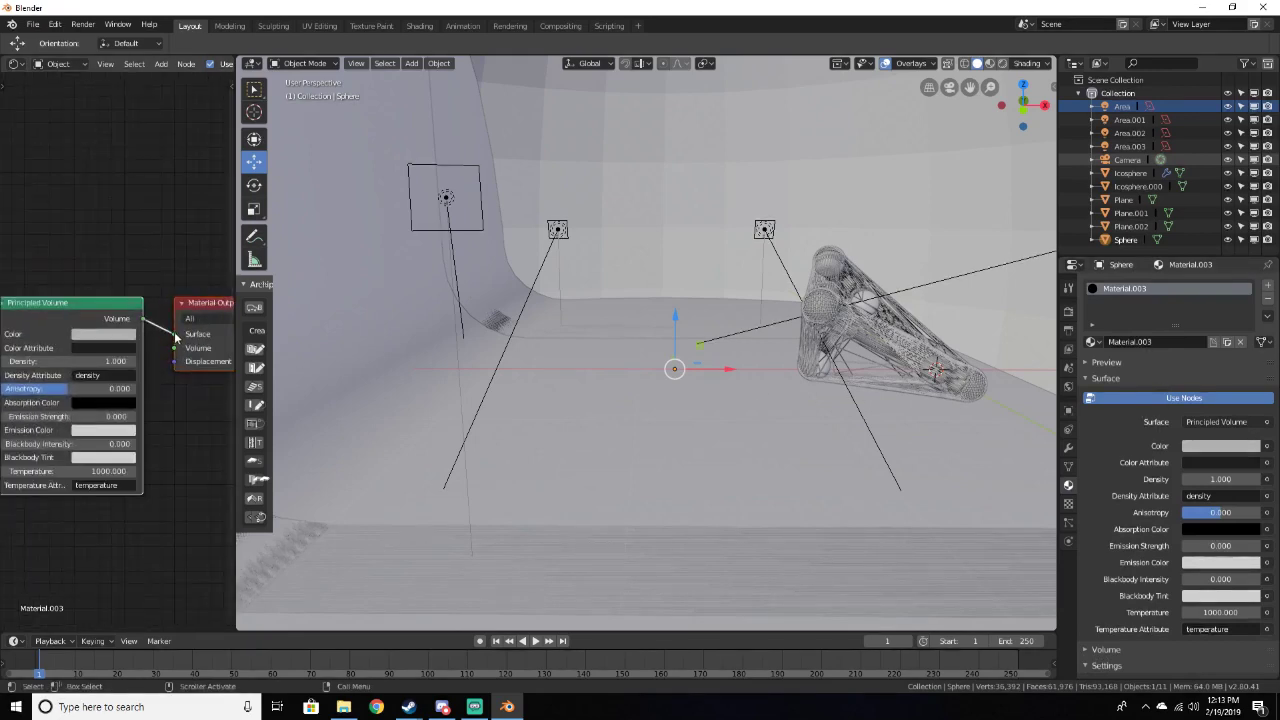
drag(175, 338, 172, 346)
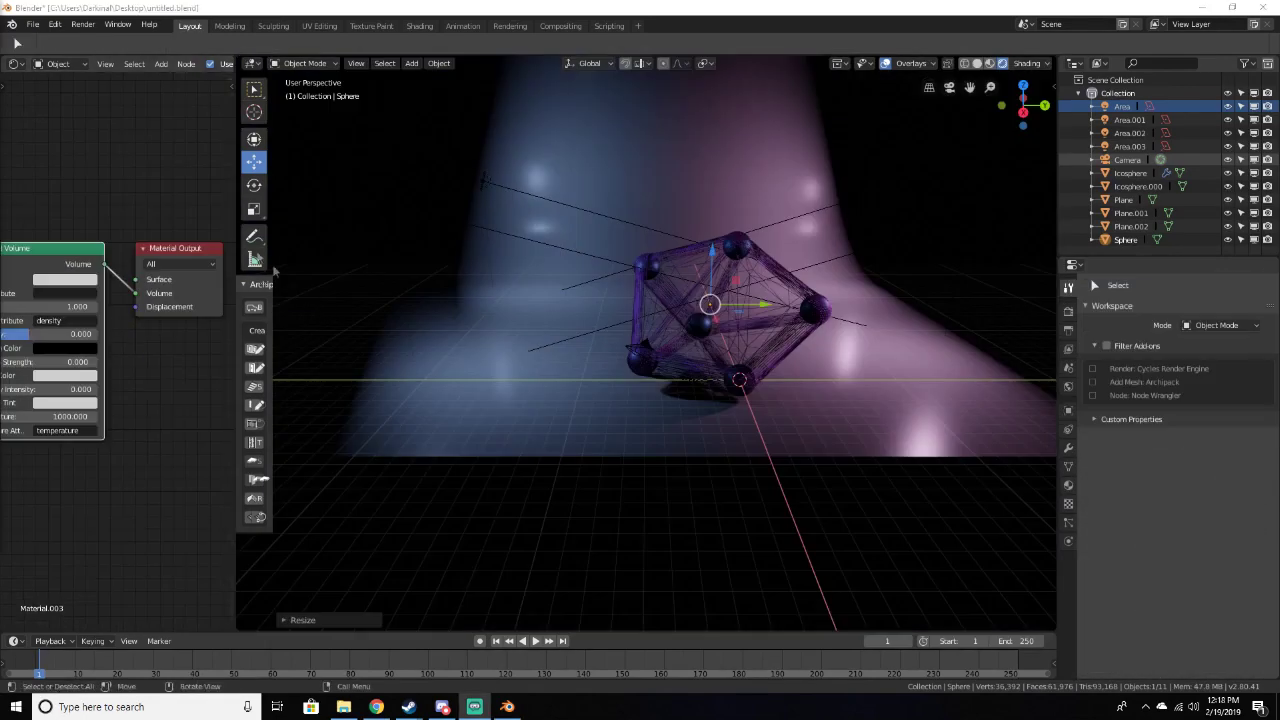
mouse_move(153, 213)
middle_down()
mouse_move(173, 210)
mouse_move(145, 215)
middle_up()
scroll(188, 262, down, 3)
scroll(185, 186, up, 8)
scroll(182, 206, down, 5)
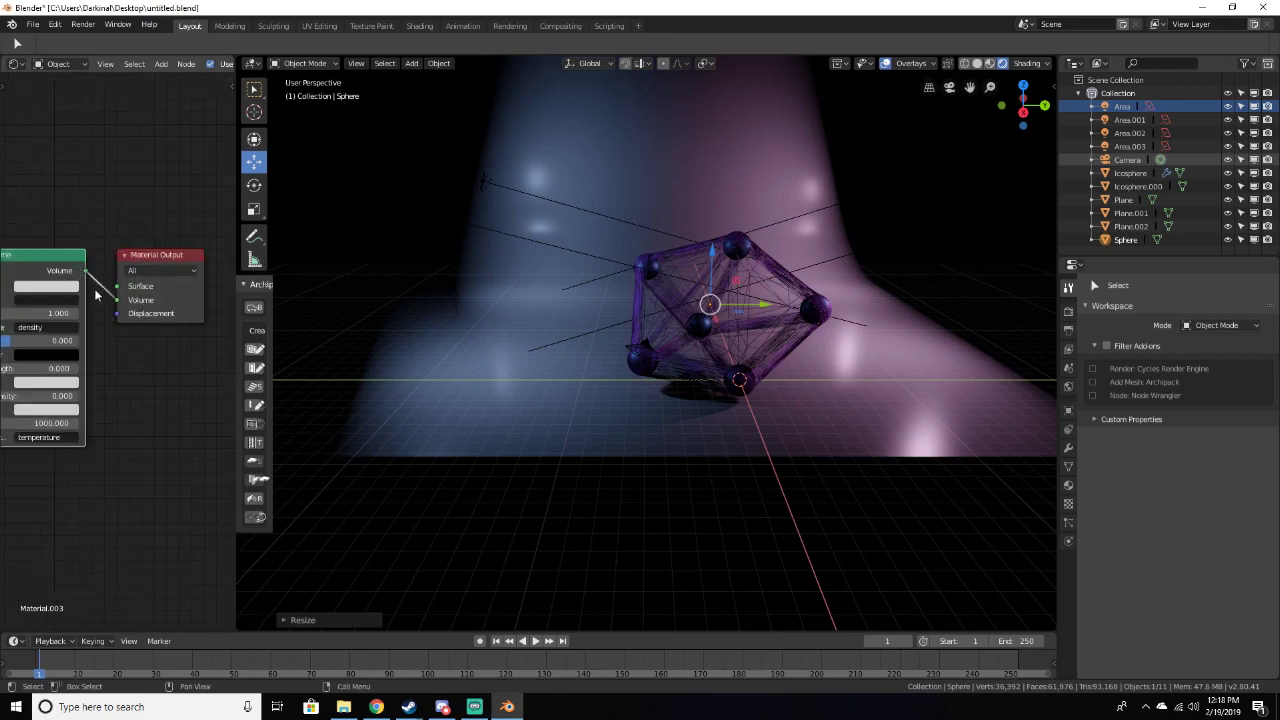
Enable Ambient Occlusion, Bloom, Depth of Field, Subsurface Scattering, Screen Space Reflections, Motion Blur and Volumetric in Eevee's render settings
middle_drag(918, 357, 726, 275)
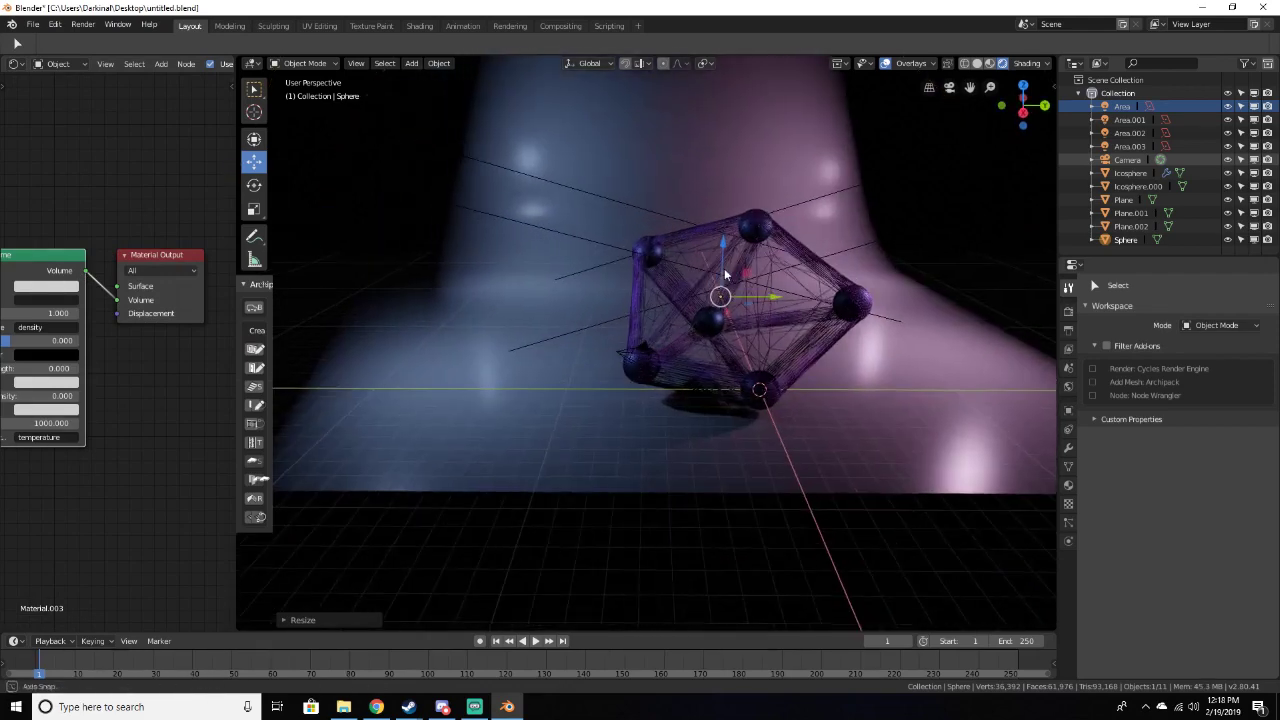
click(1068, 311)
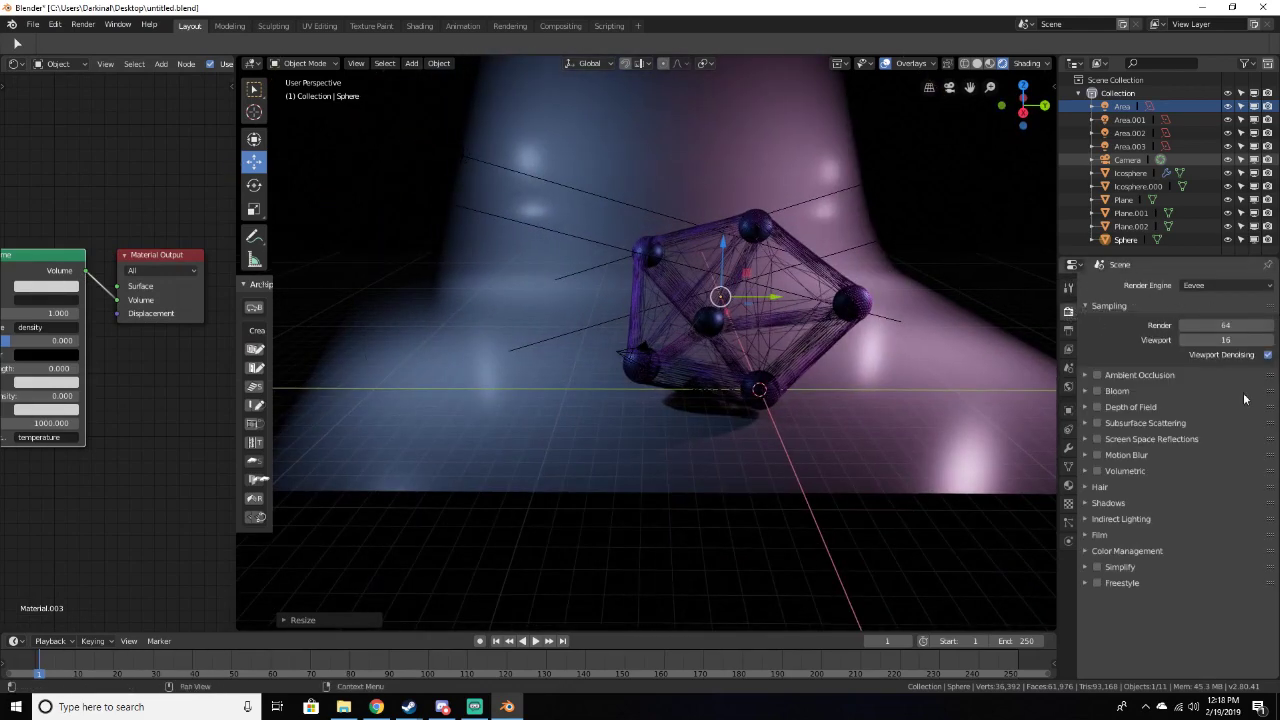
click(1097, 376)
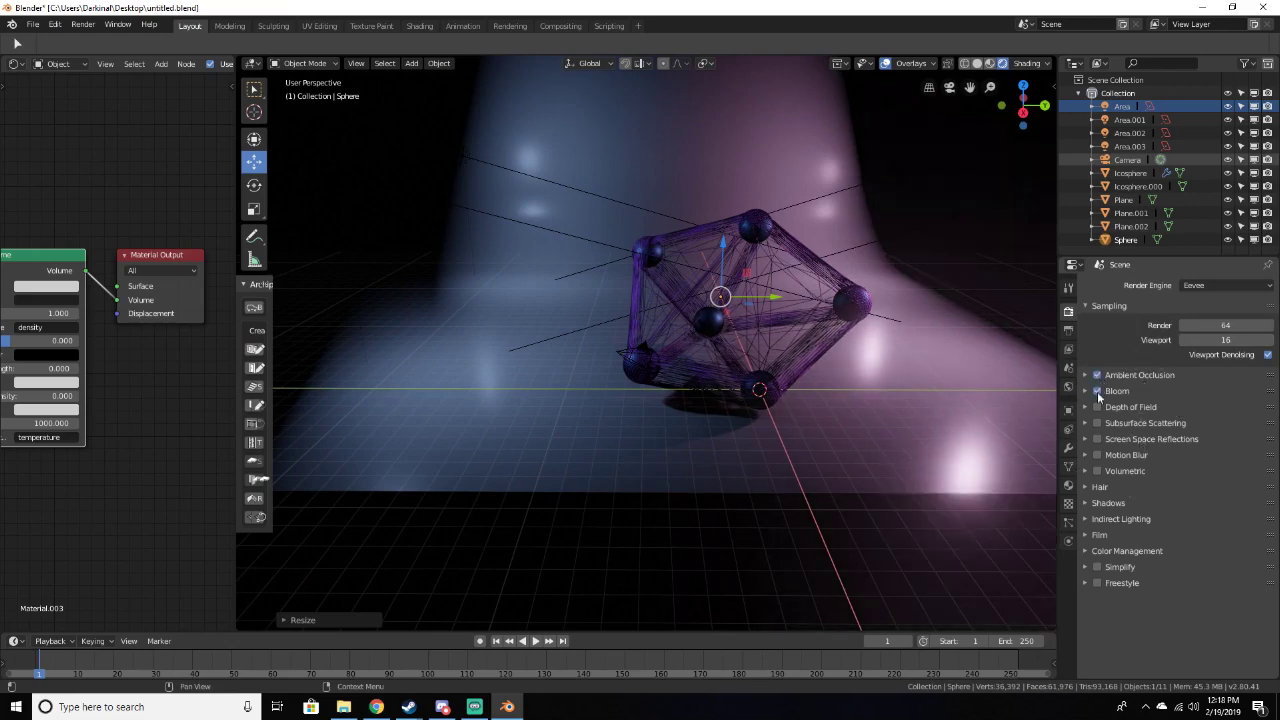
click(1097, 423)
click(1099, 456)
click(1105, 471)
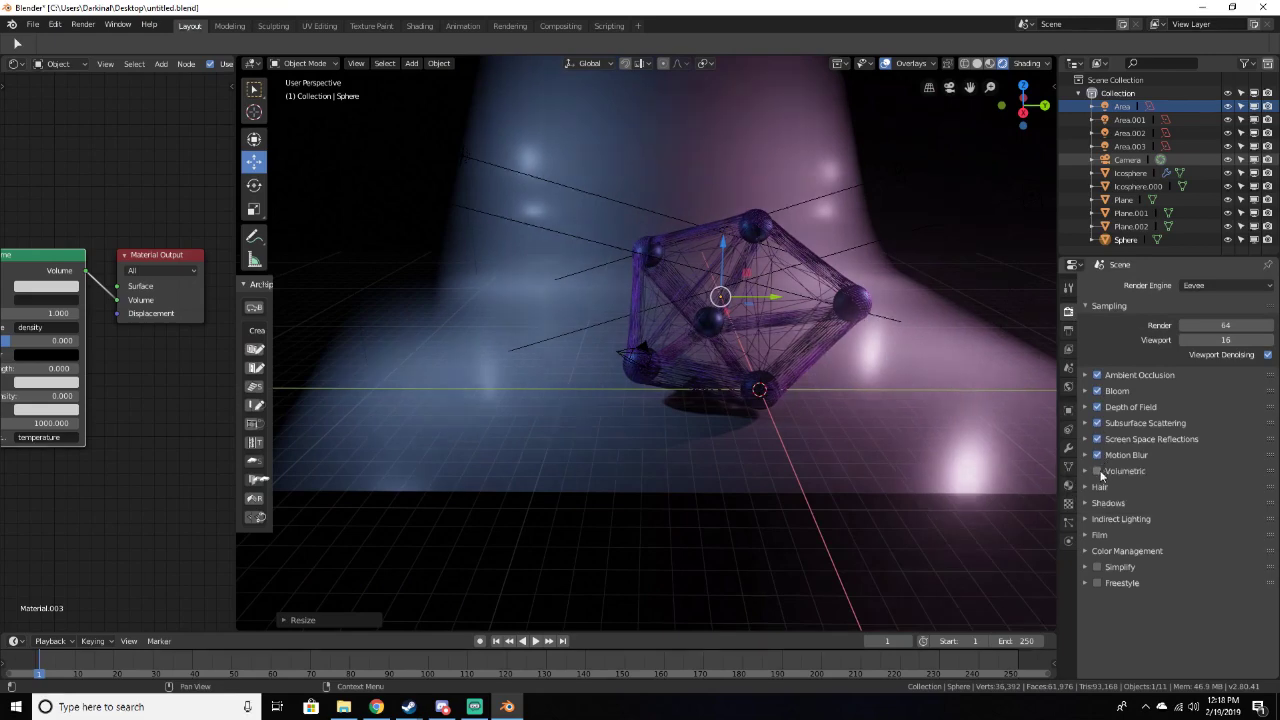
Set the Principled Volume density of the sphere's material to 0.1
middle_drag(937, 411, 878, 446)
scroll(878, 446, up, 4)
scroll(878, 446, down, 2)
middle_drag(146, 355, 202, 360)
click(93, 318)
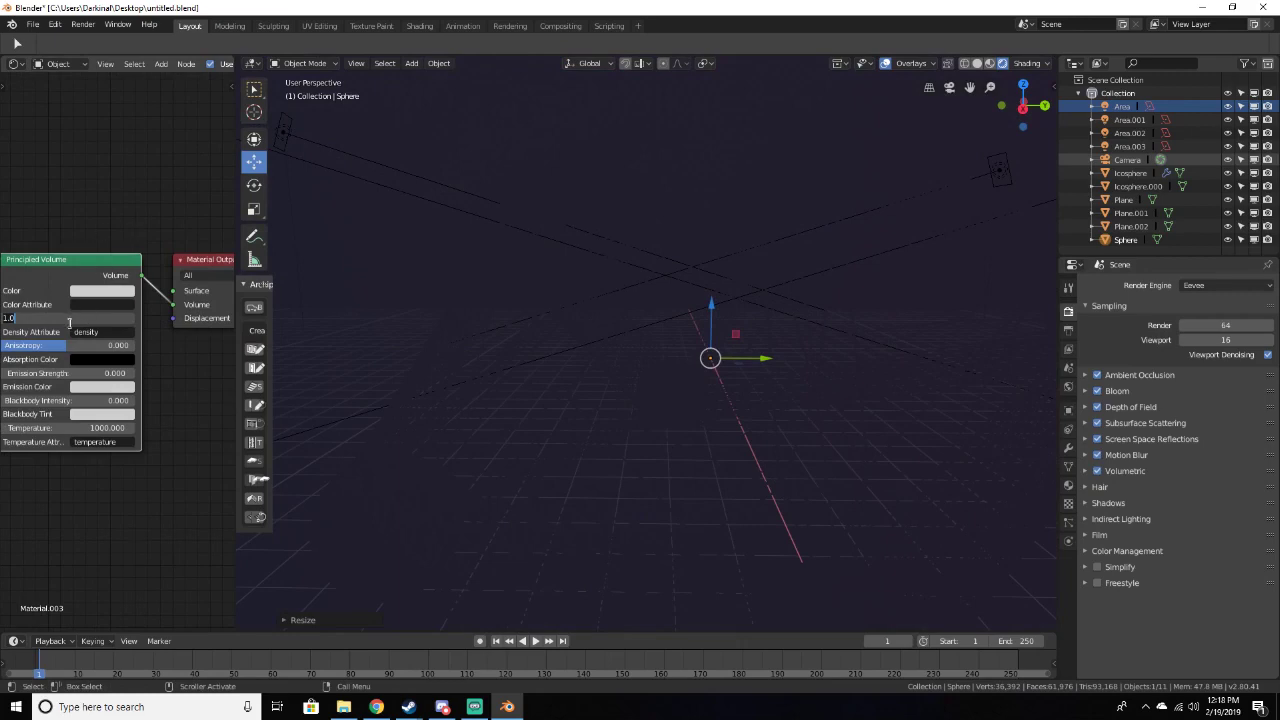
text(0.1)
key(Return)
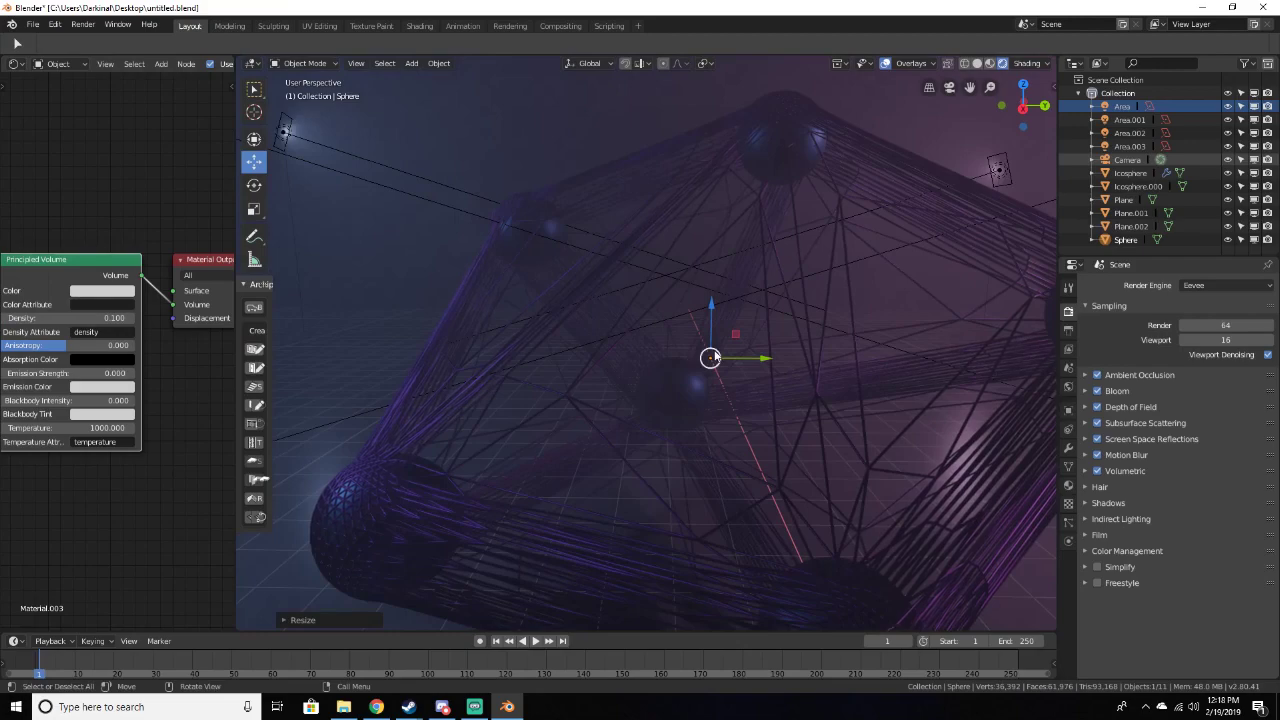
Set the Principled Volume density of the sphere's material to 0.05
scroll(694, 358, down, 1)
scroll(692, 354, up, 3)
middle_drag(692, 354, 540, 360)
click(98, 318)
text(.05)
key(Return)
Select the pink area light farthest from the backdrop wall and set its energy to 20
middle_drag(603, 349, 529, 409)
click(1012, 218)
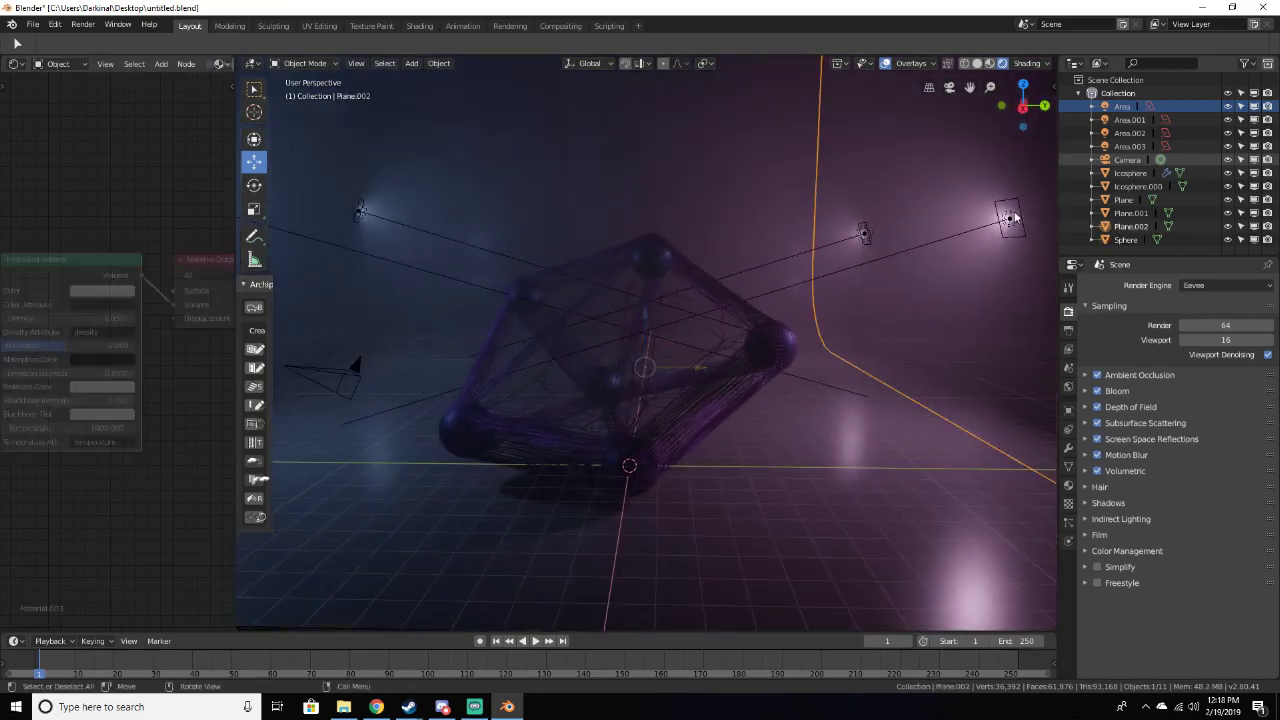
click(1010, 218)
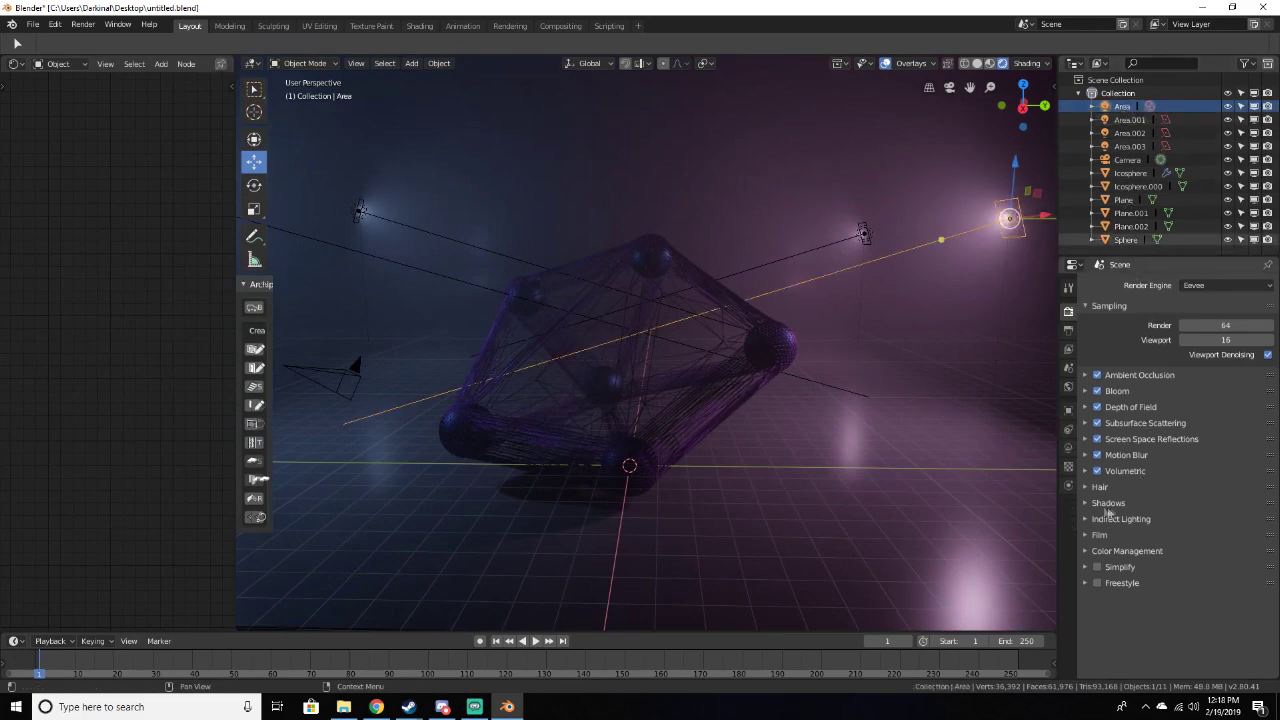
click(1068, 447)
click(1200, 372)
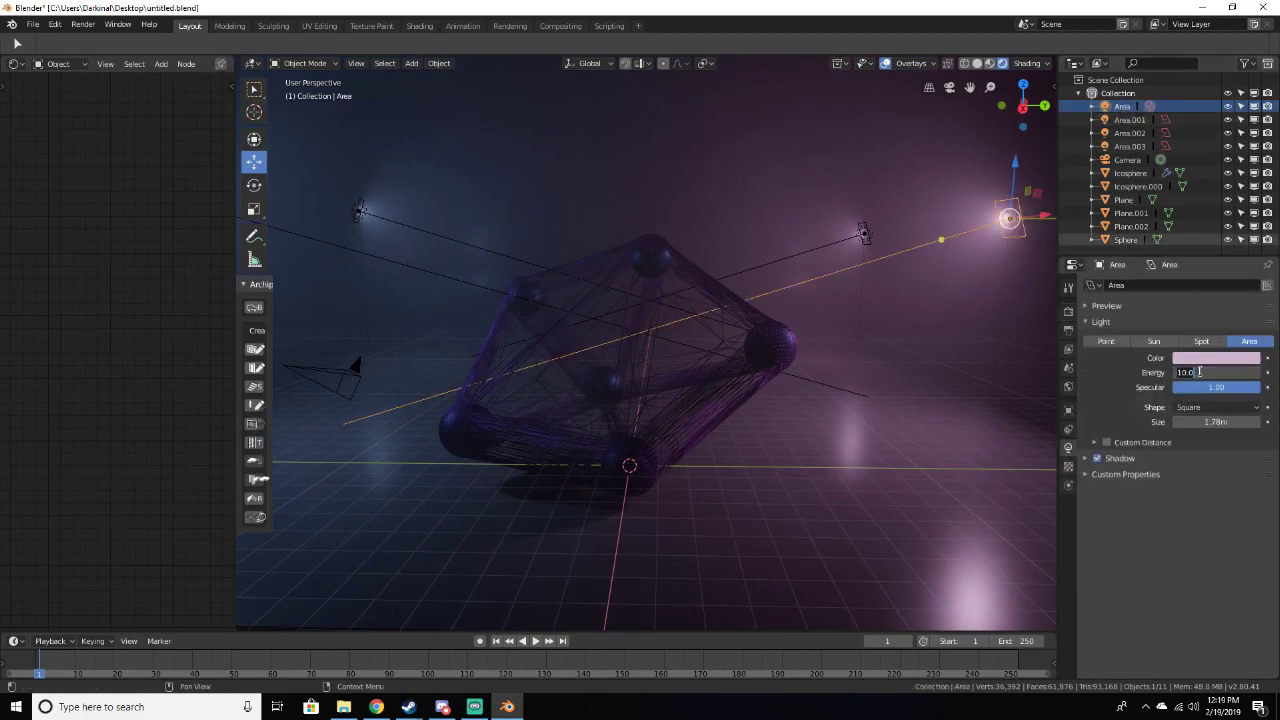
key(Return)
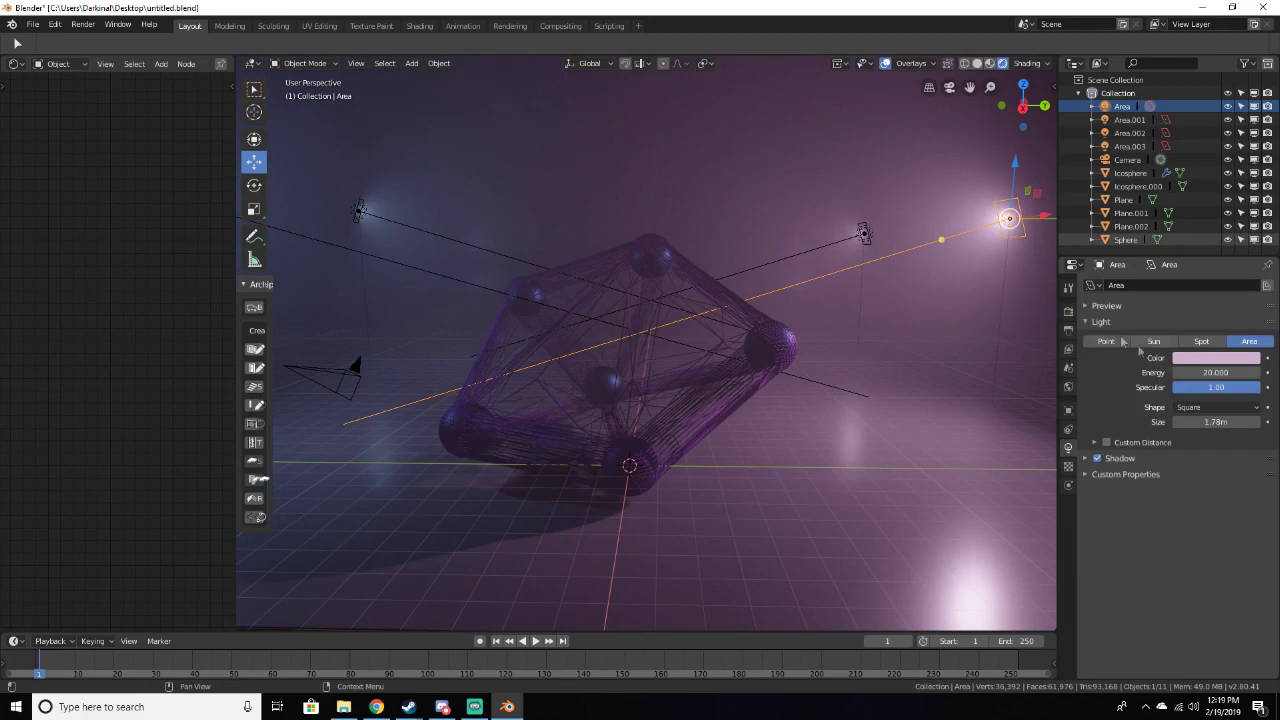
Select the blue area light farthest from the backdrop wall and set its energy to 20
middle_drag(929, 243, 810, 240)
click(388, 173)
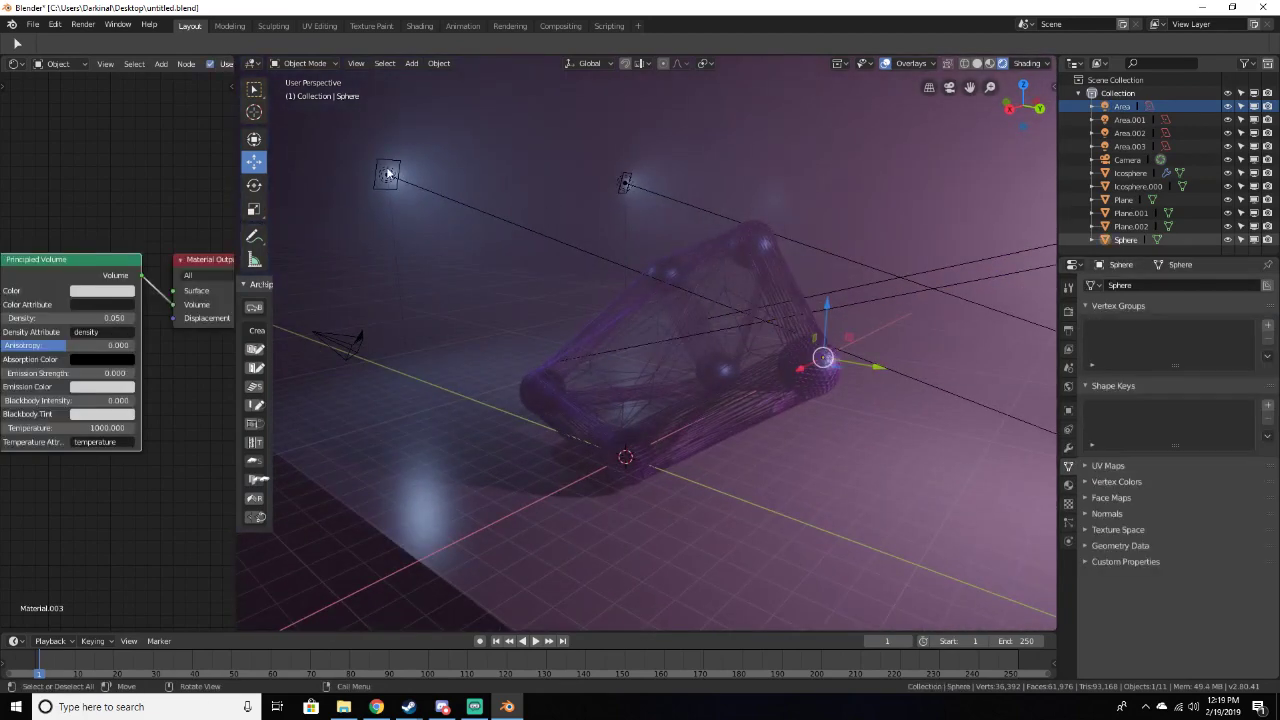
click(384, 175)
click(1205, 372)
text(20)
key(Return)
Look through the camera, select it and set its focal length to 31 mm
middle_drag(760, 330, 891, 325)
middle_drag(608, 363, 622, 416)
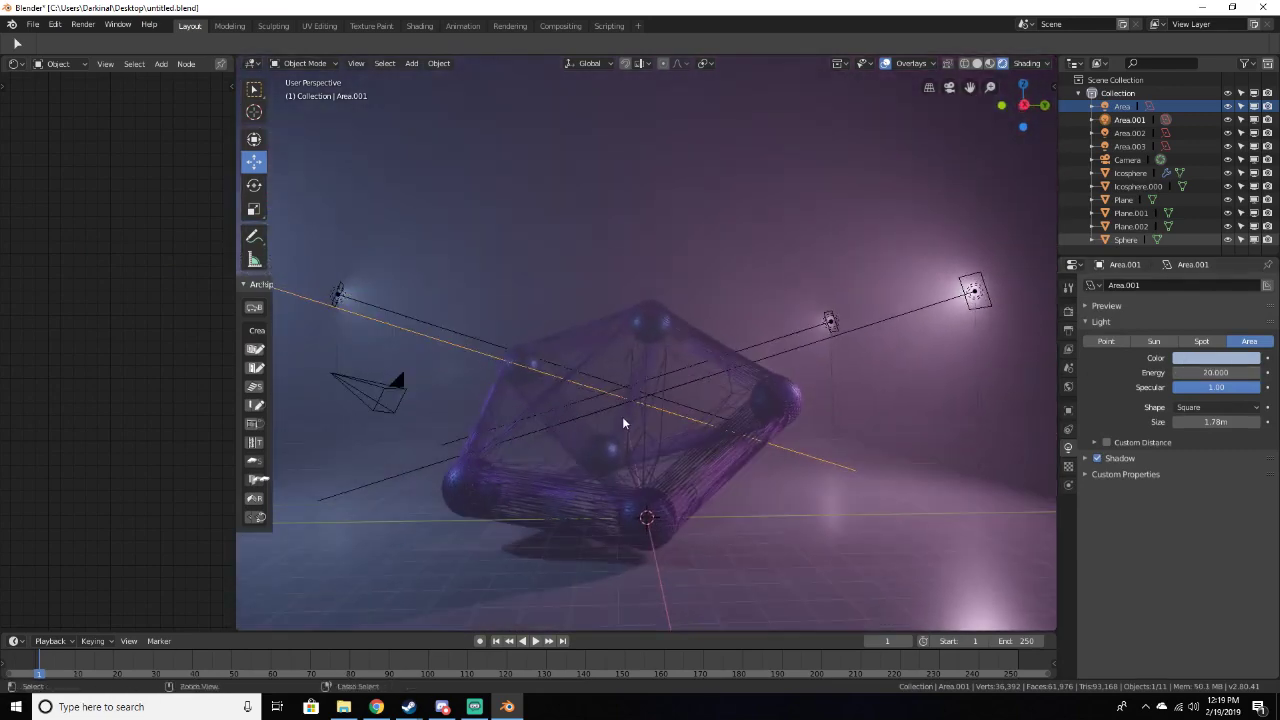
key(KP_0)
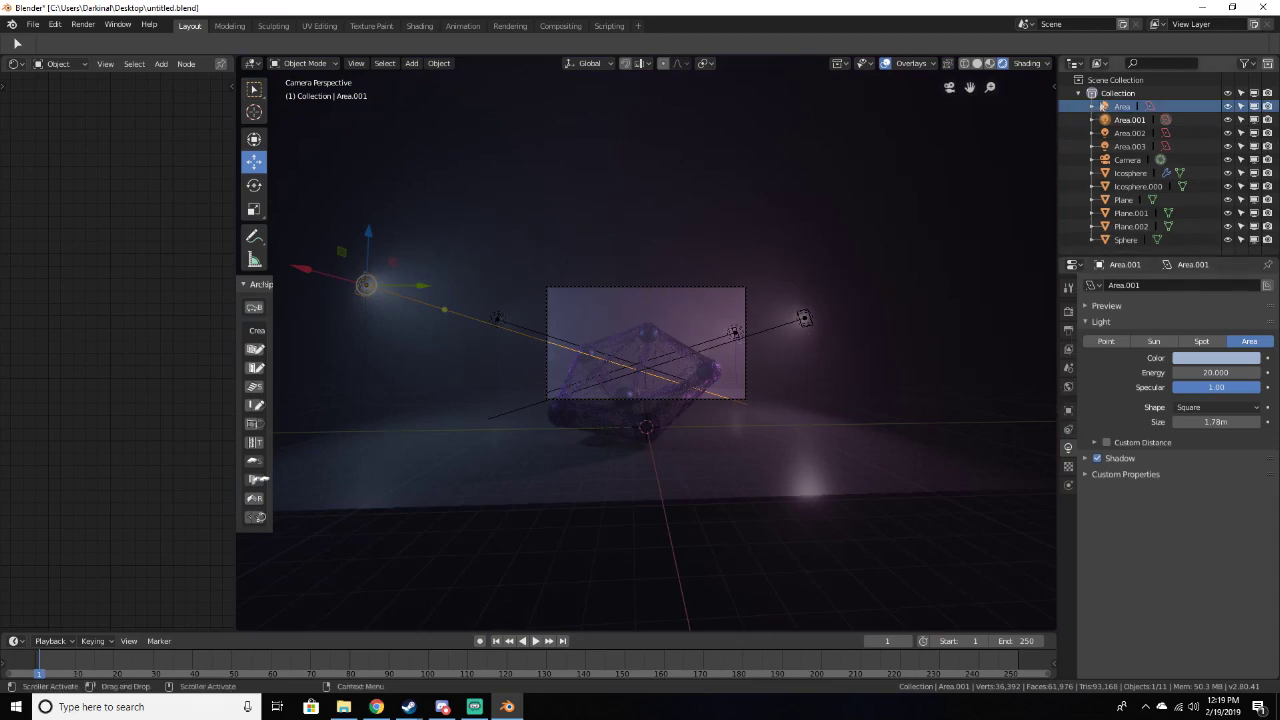
click(1127, 160)
drag(1207, 349, 1145, 349)
scroll(776, 511, up, 5)
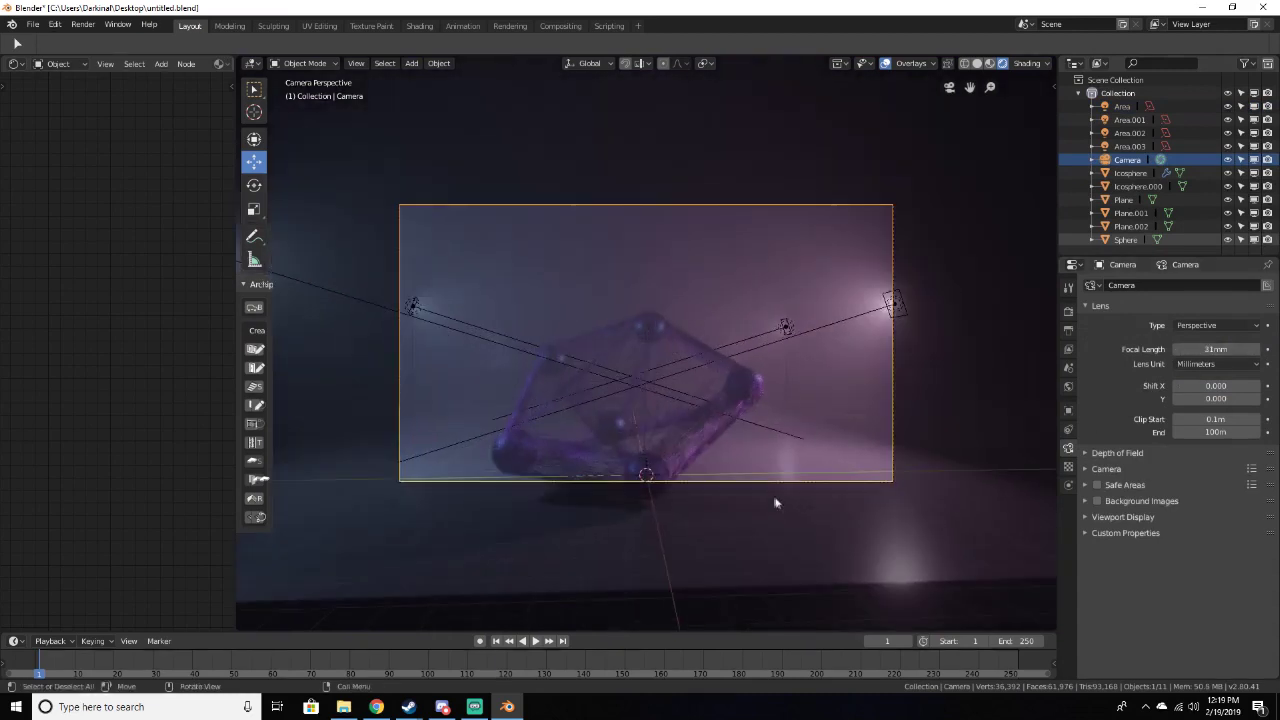
Move the camera so the whole wireframe form and its shadow sit inside the frame, with some floor below them
key(g)
click(718, 538)
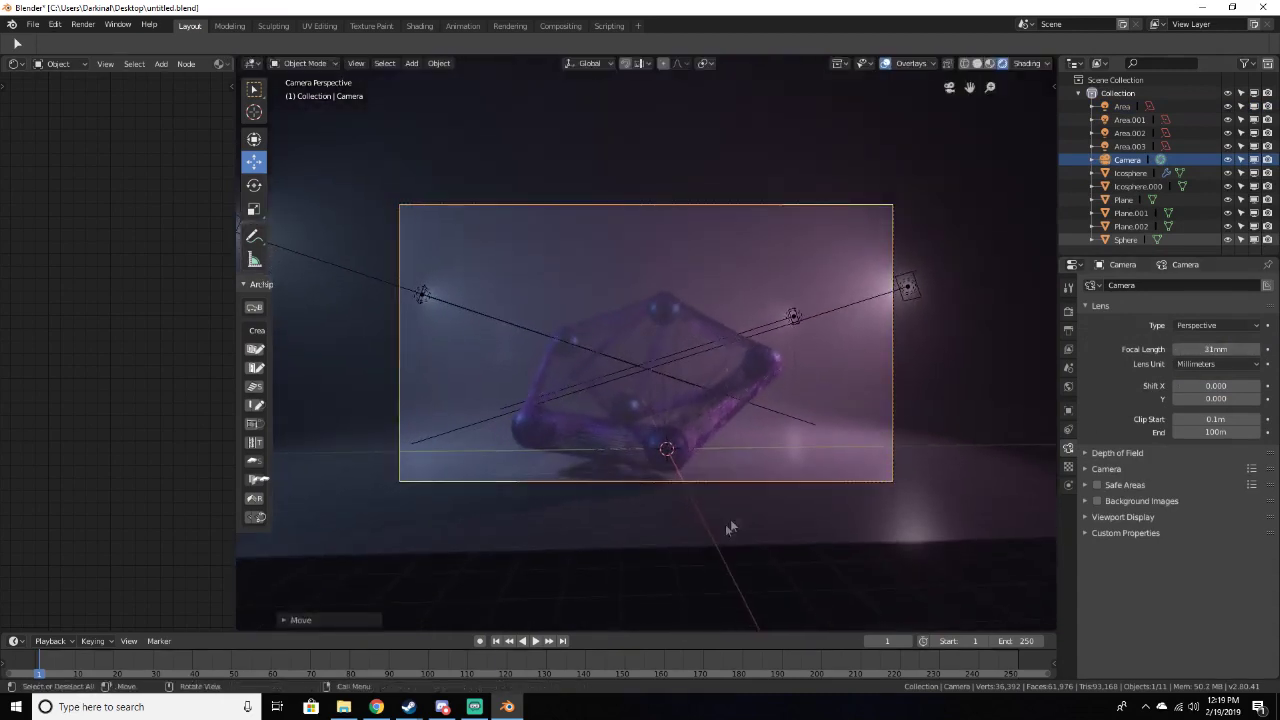
middle_drag(752, 499, 746, 497)
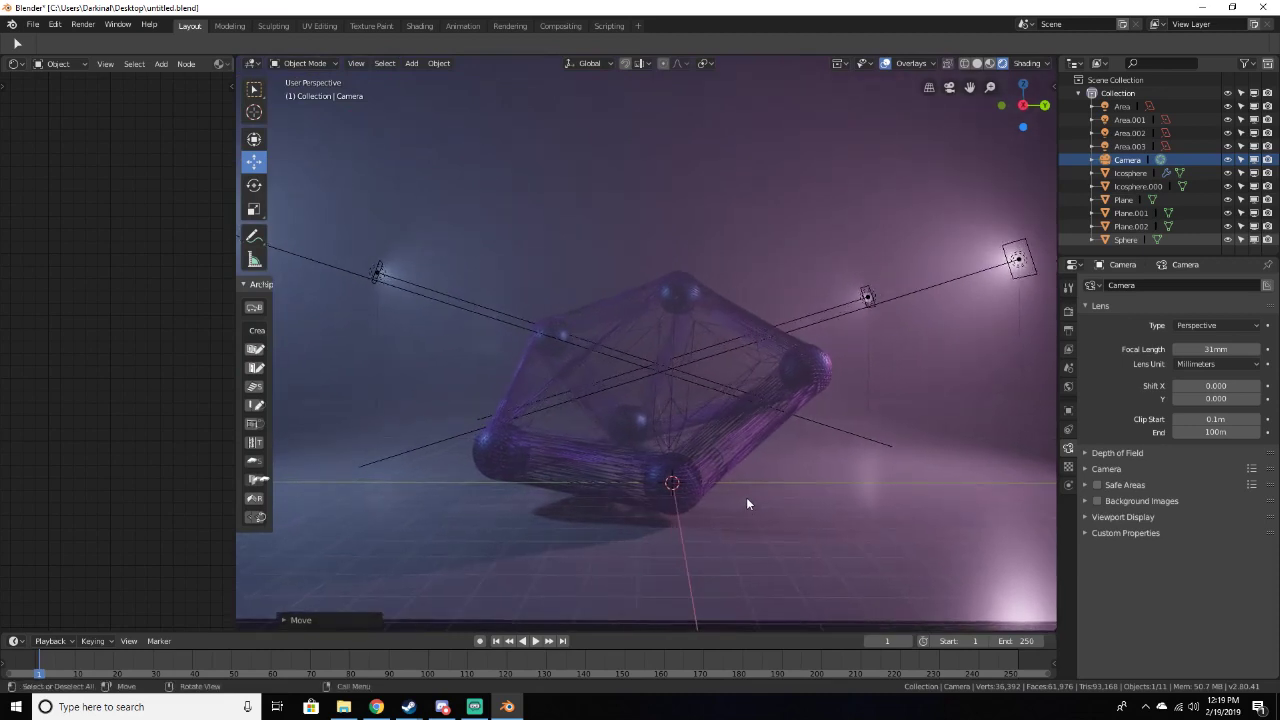
key(KP_0)
key(g)
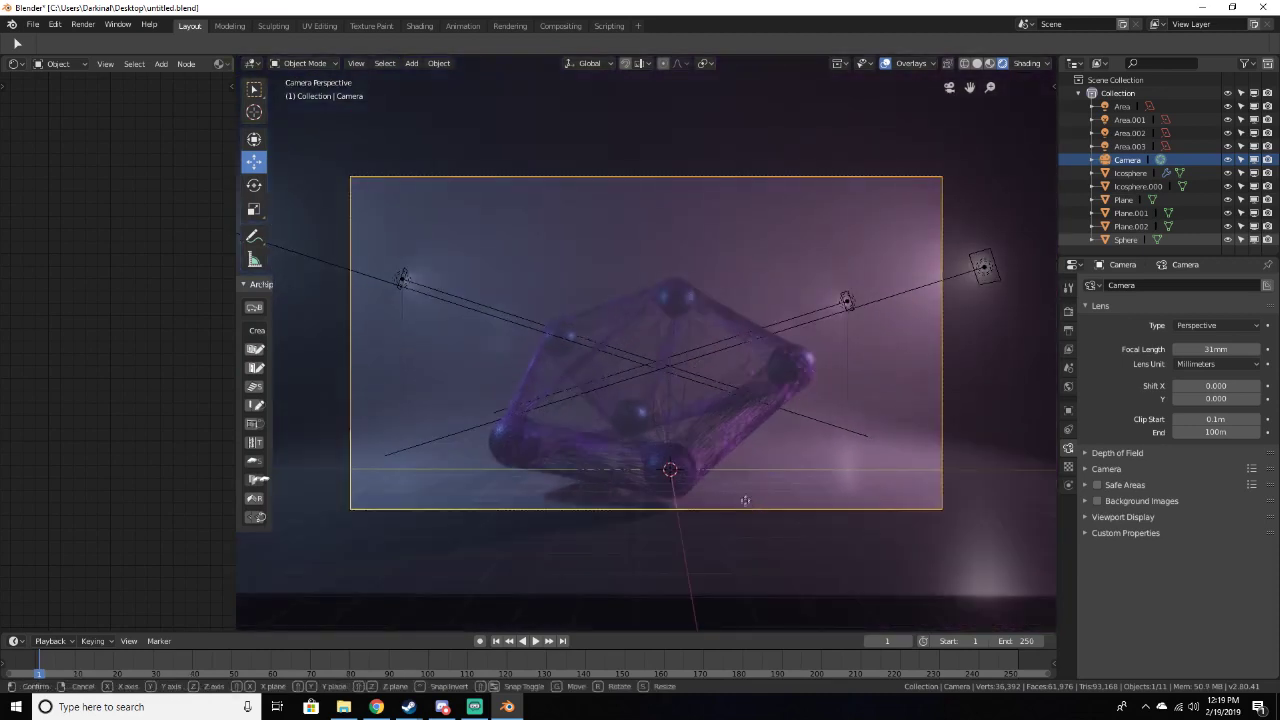
click(759, 578)
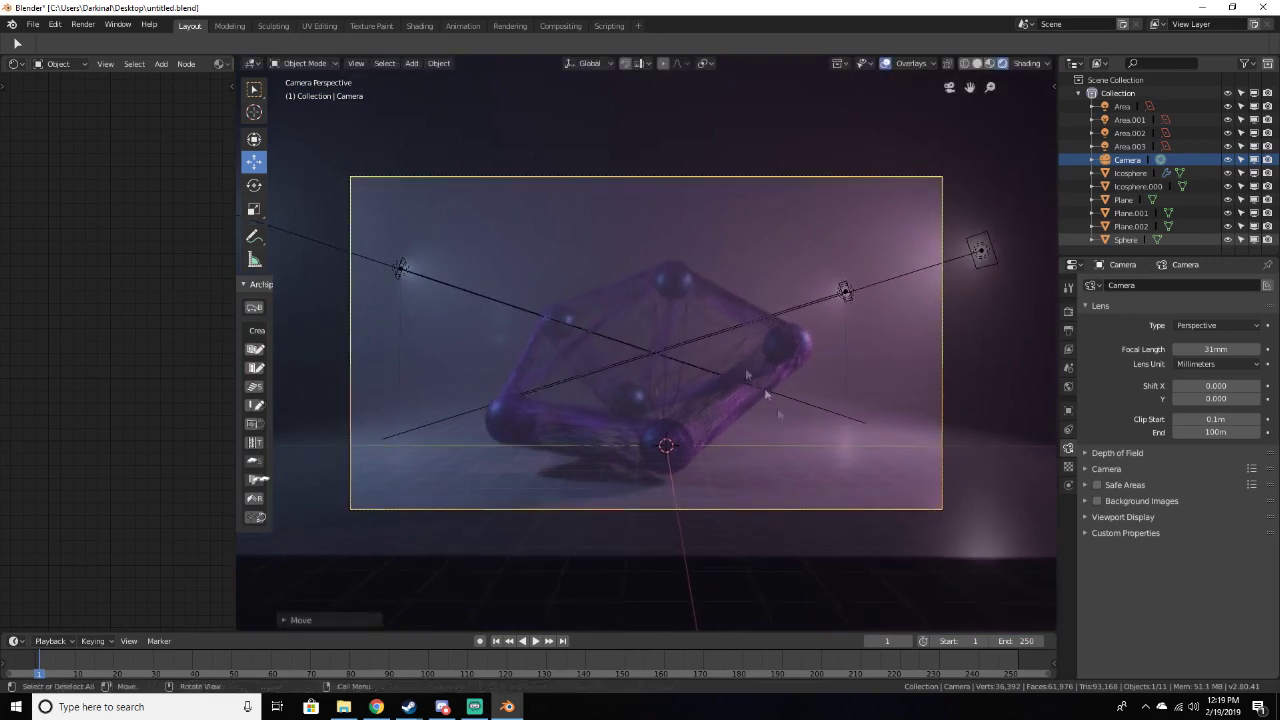
Set the camera's depth of field to focus on the Icosphere object
click(1093, 453)
click(1208, 474)
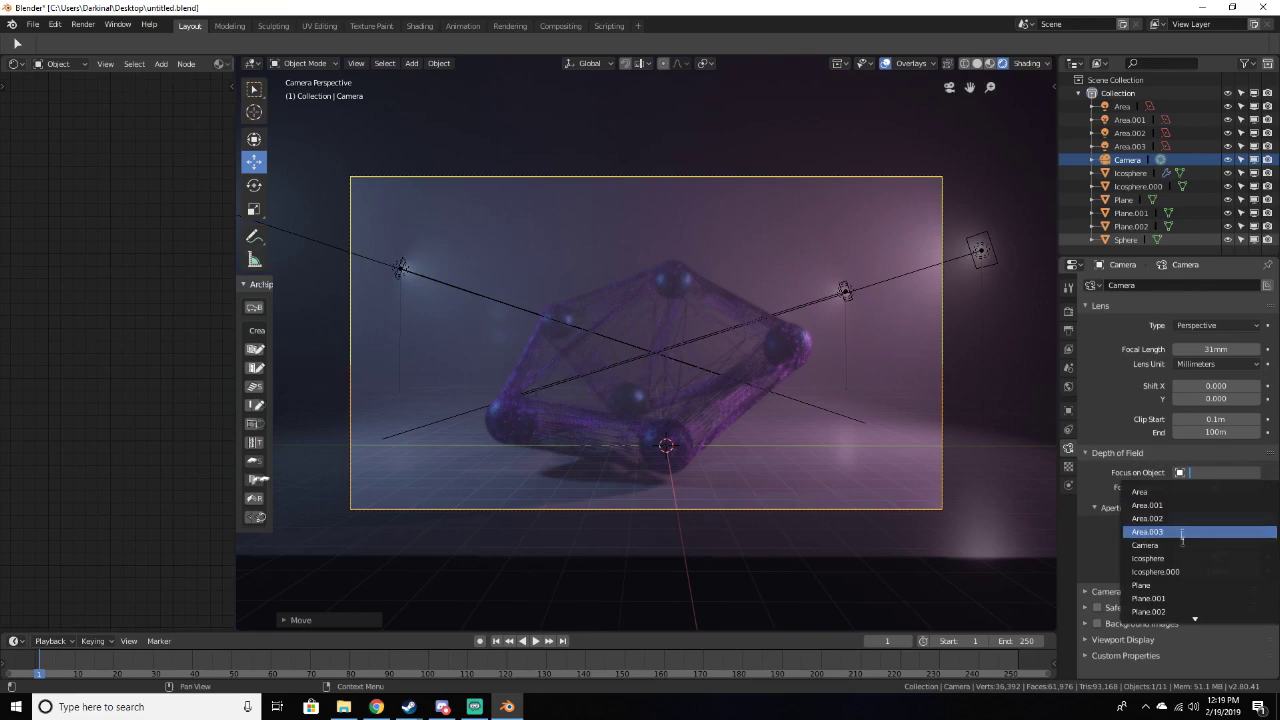
click(1140, 558)
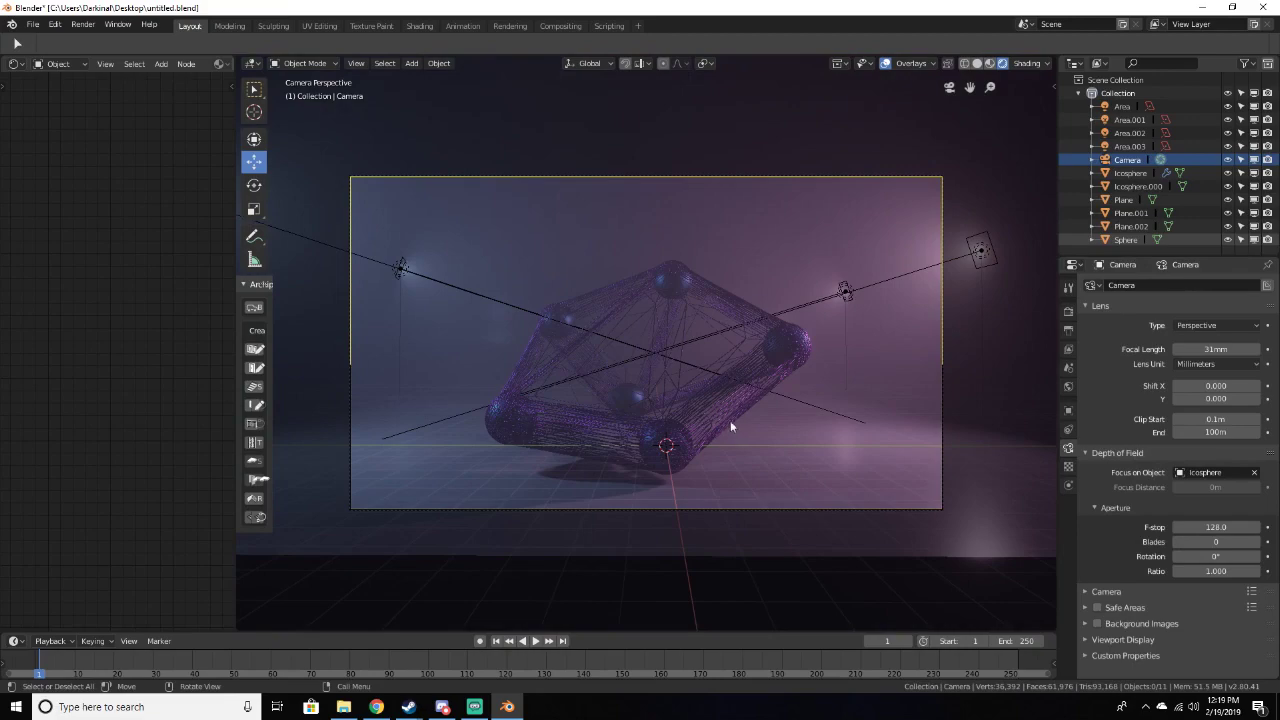
Select Icosphere and Icosphere.000 together and rotate them slightly to tilt the wireframe form and its spheres
click(1131, 173)
ctrl+click(1138, 186)
middle_drag(536, 281, 674, 288)
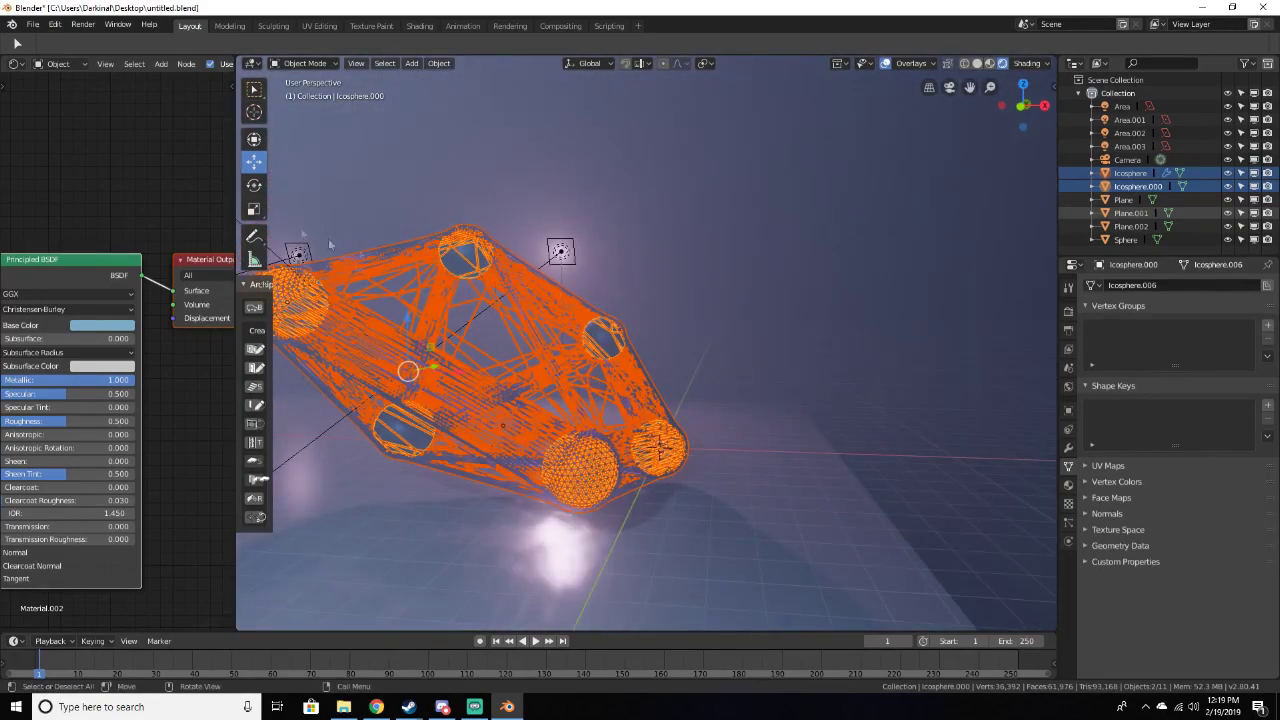
click(254, 185)
drag(446, 350, 361, 231)
Raise the tilted wireframe form and its spheres slightly, return to the camera view and deselect everything
click(254, 161)
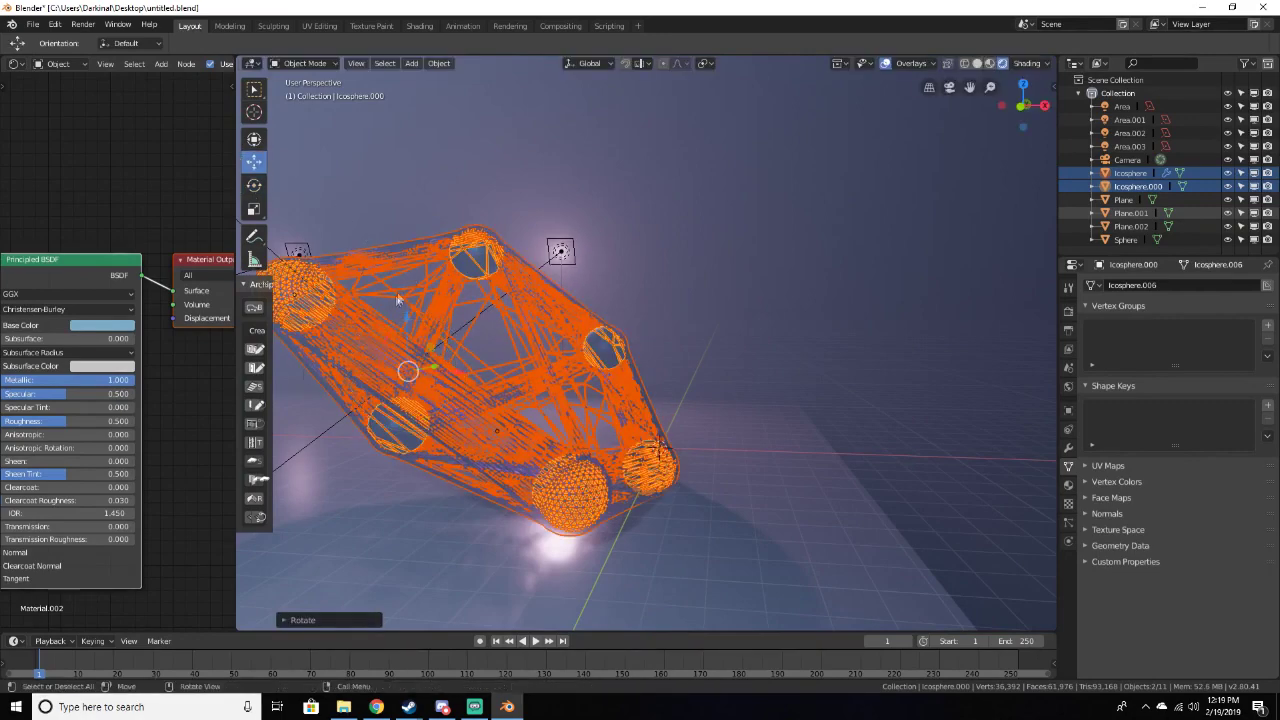
drag(400, 302, 424, 289)
key(KP_0)
key(alt+a)
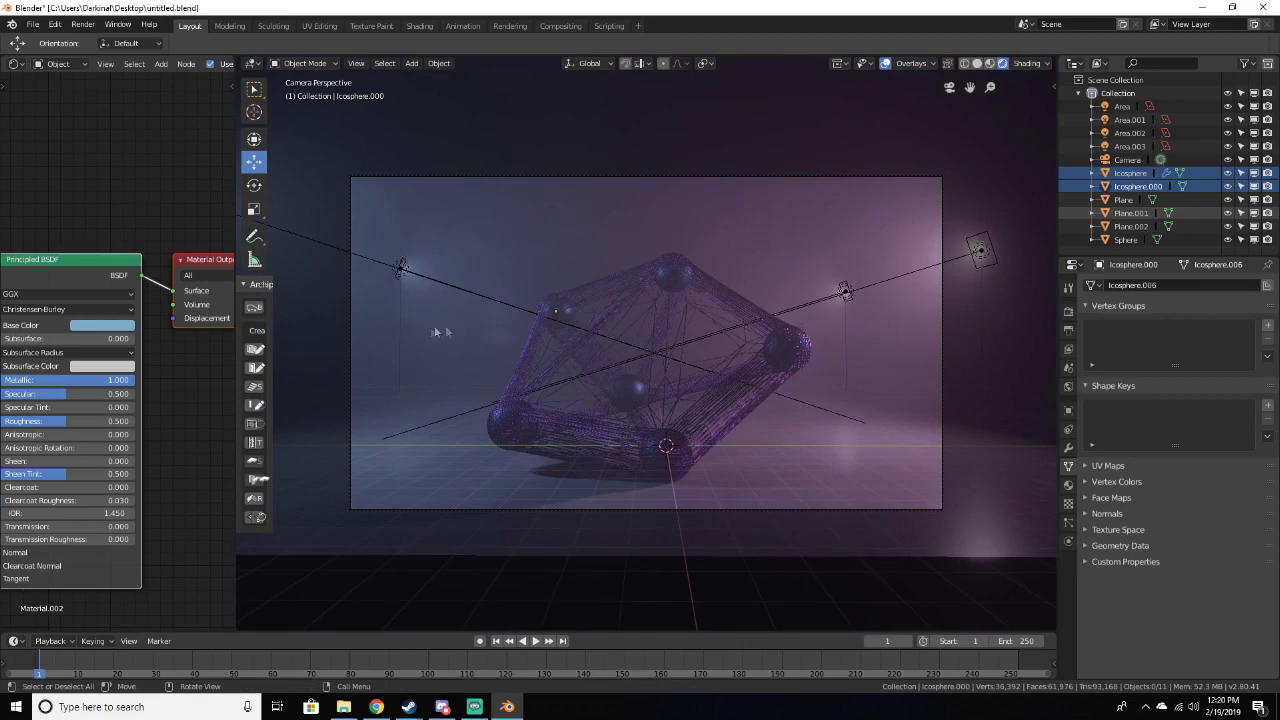
scroll(727, 430, up, 2)
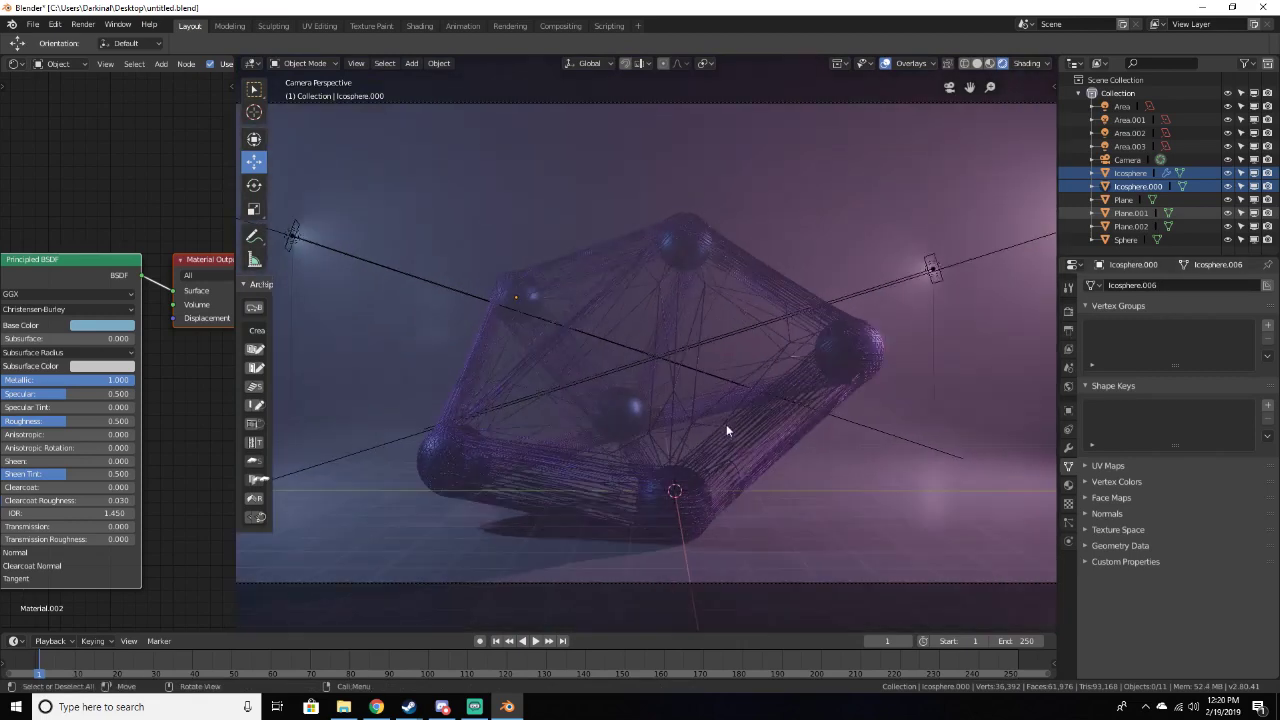
click(445, 531)
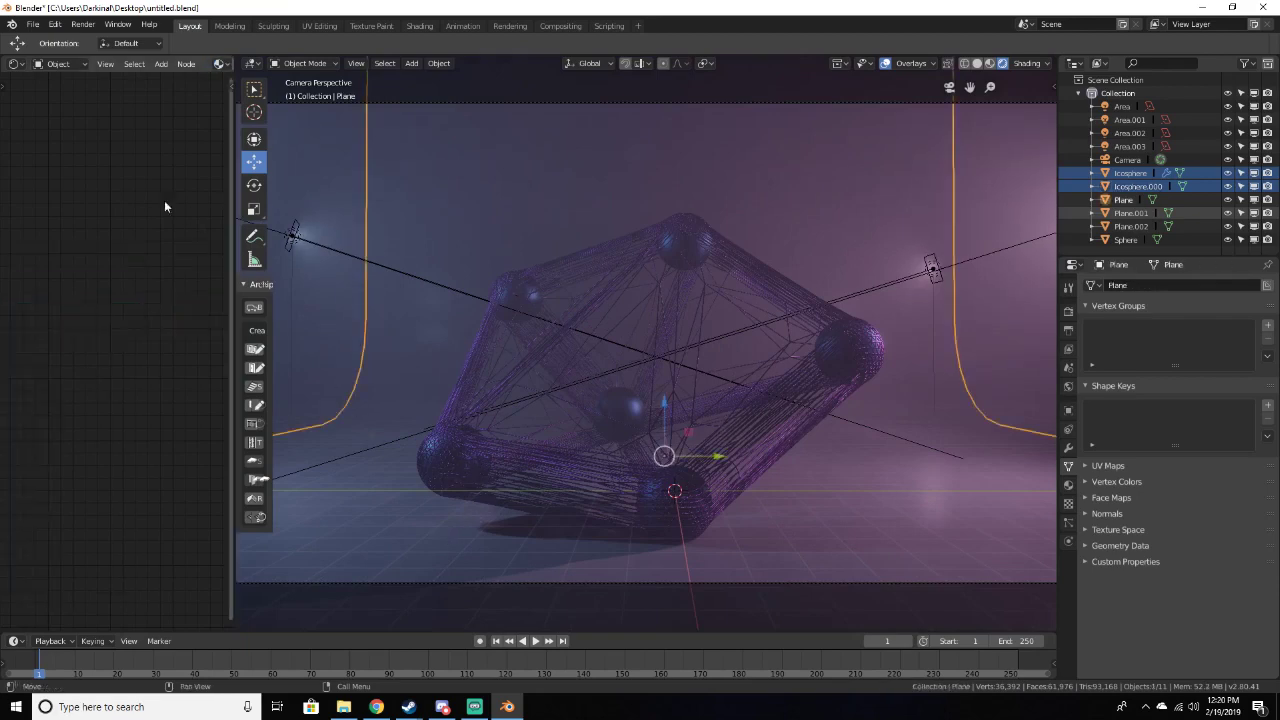
scroll(554, 310, down, 3)
scroll(563, 322, up, 1)
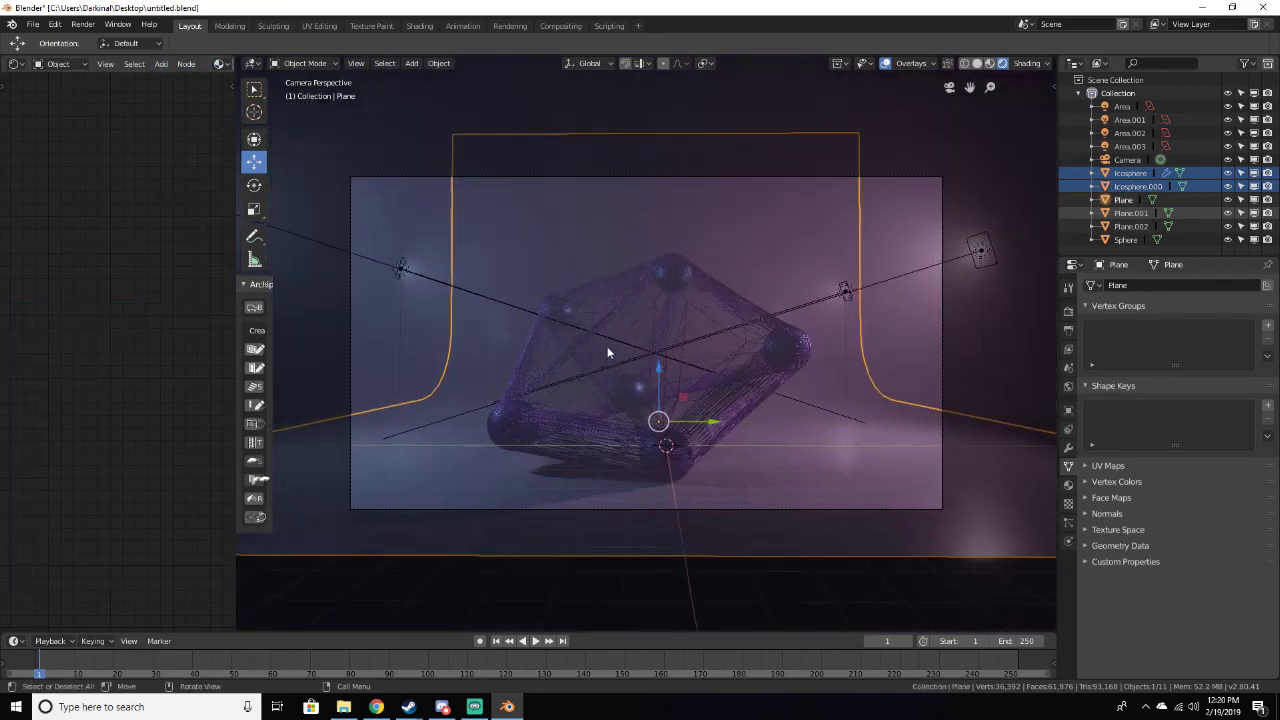
click(763, 315)
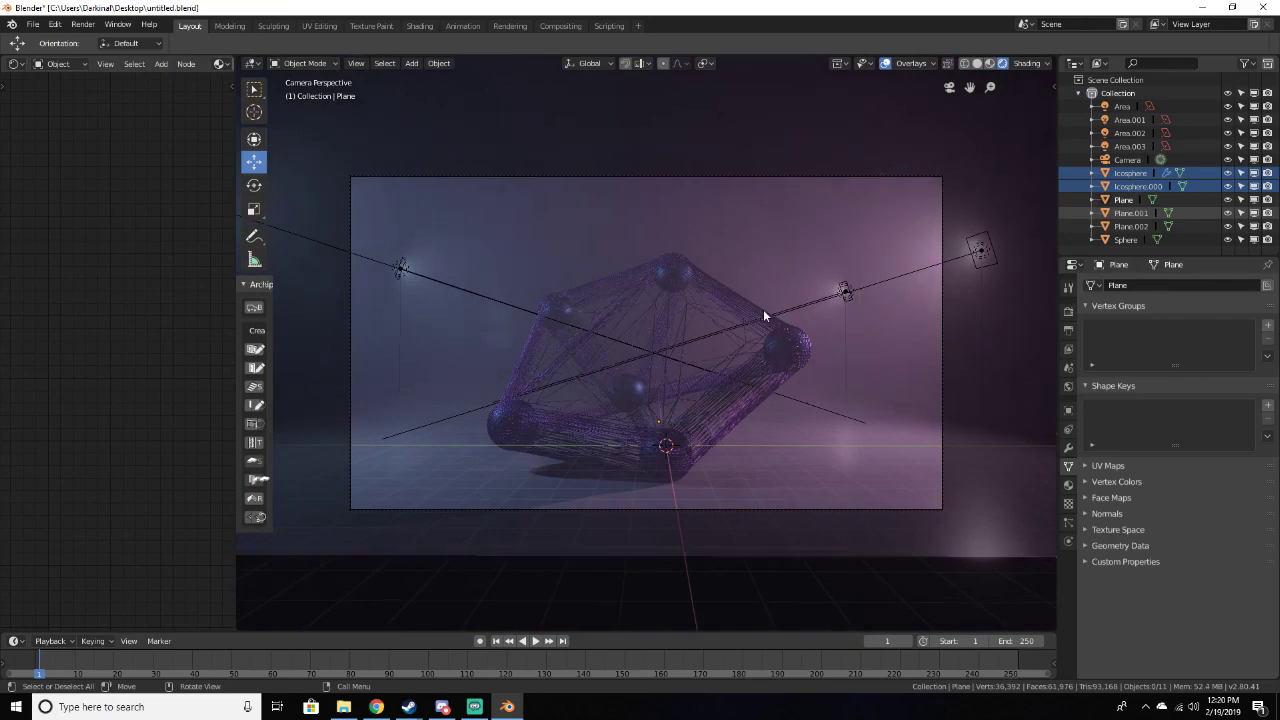